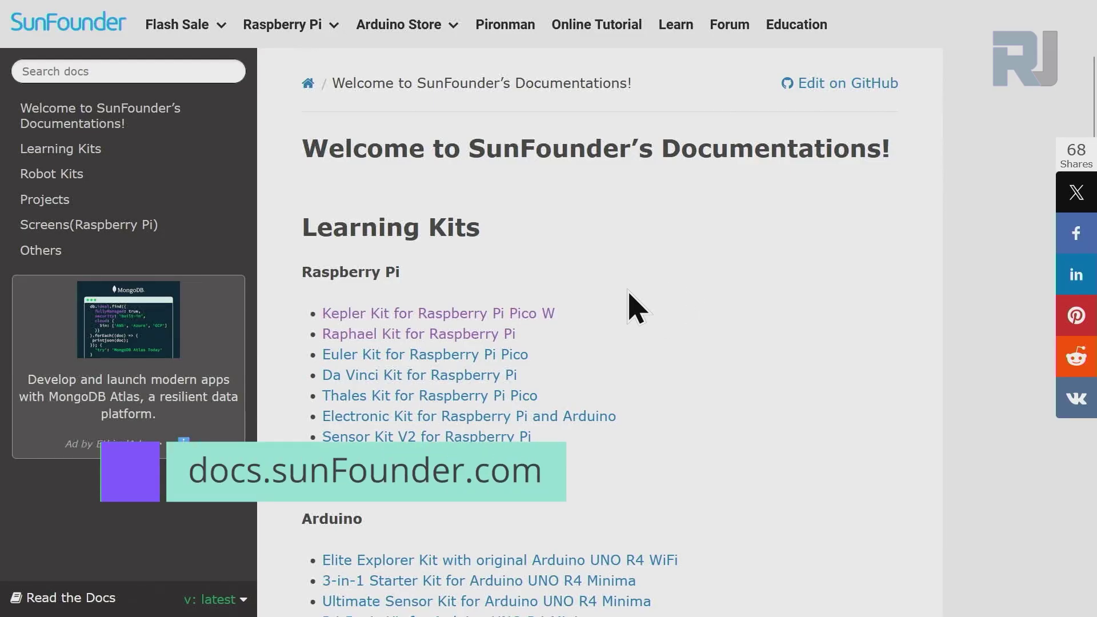
scroll(634, 298, down, 4)
scroll(635, 297, down, 4)
scroll(634, 297, down, 2)
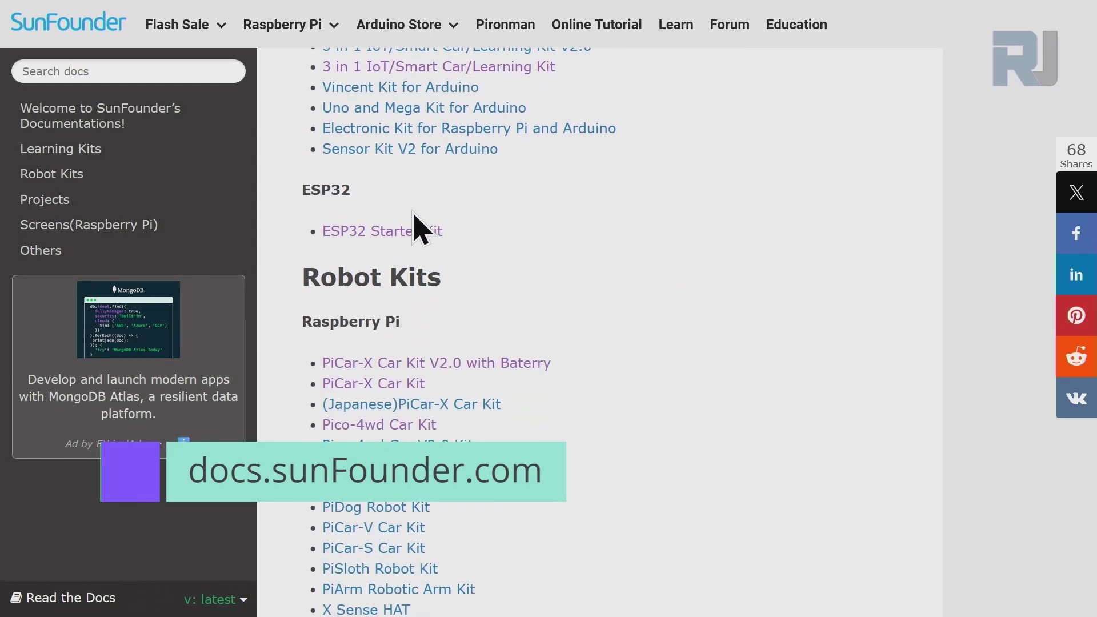
Open the ESP32 Starter Kit's 'For Arduino User' guide in SunFounder Docs.
drag(358, 190, 306, 187)
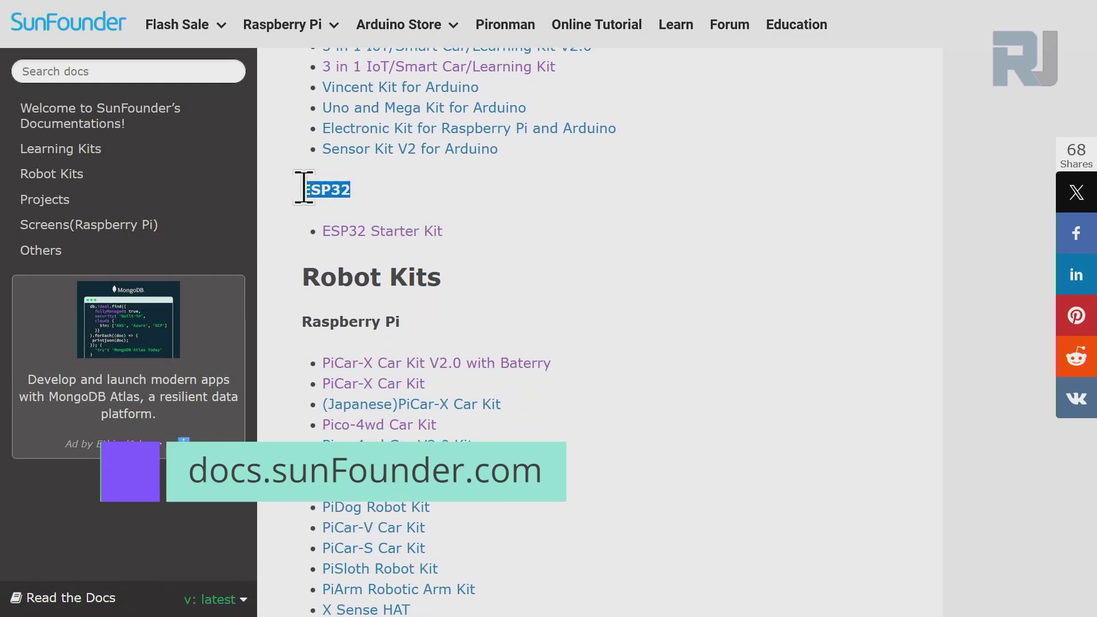
click(394, 233)
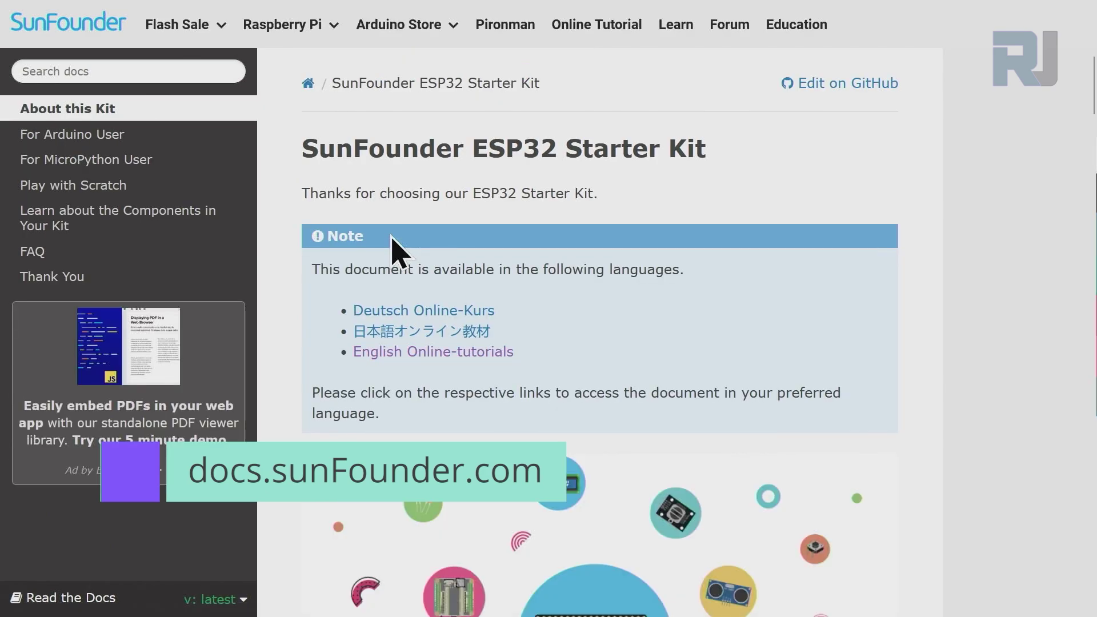
click(116, 141)
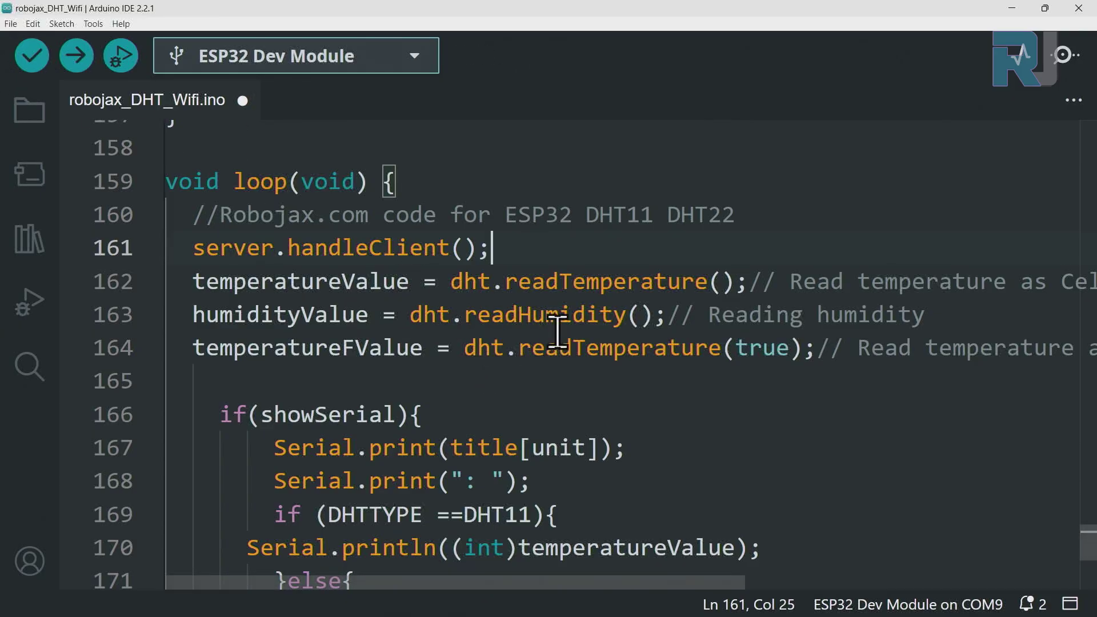
scroll(523, 334, up, 2)
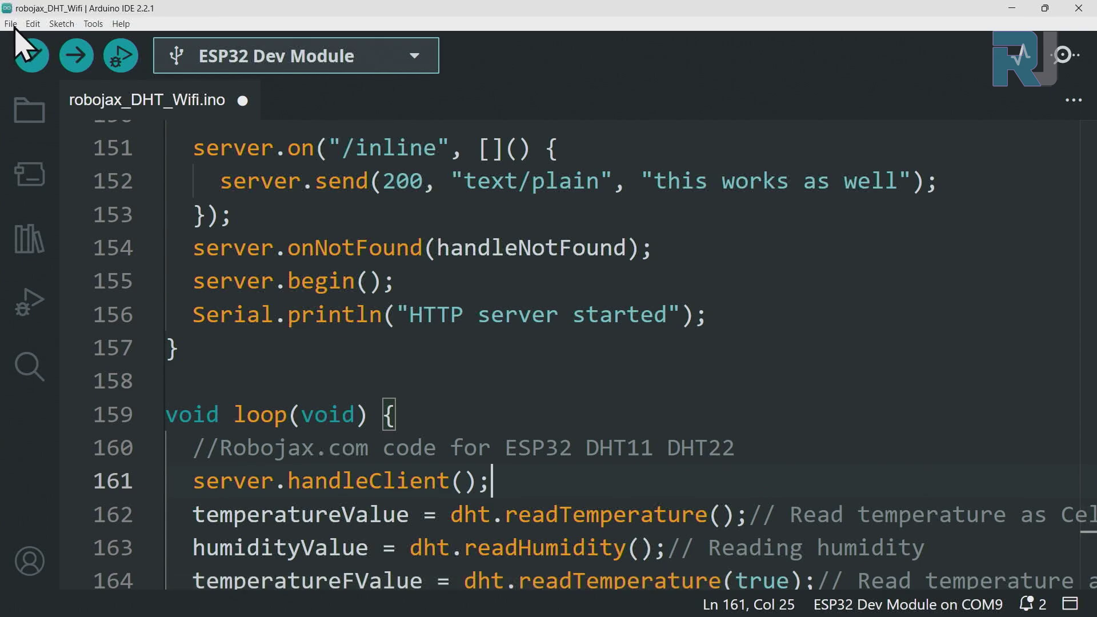
Open the WebServer AdvancedWebServer example sketch and maximize its window.
click(12, 24)
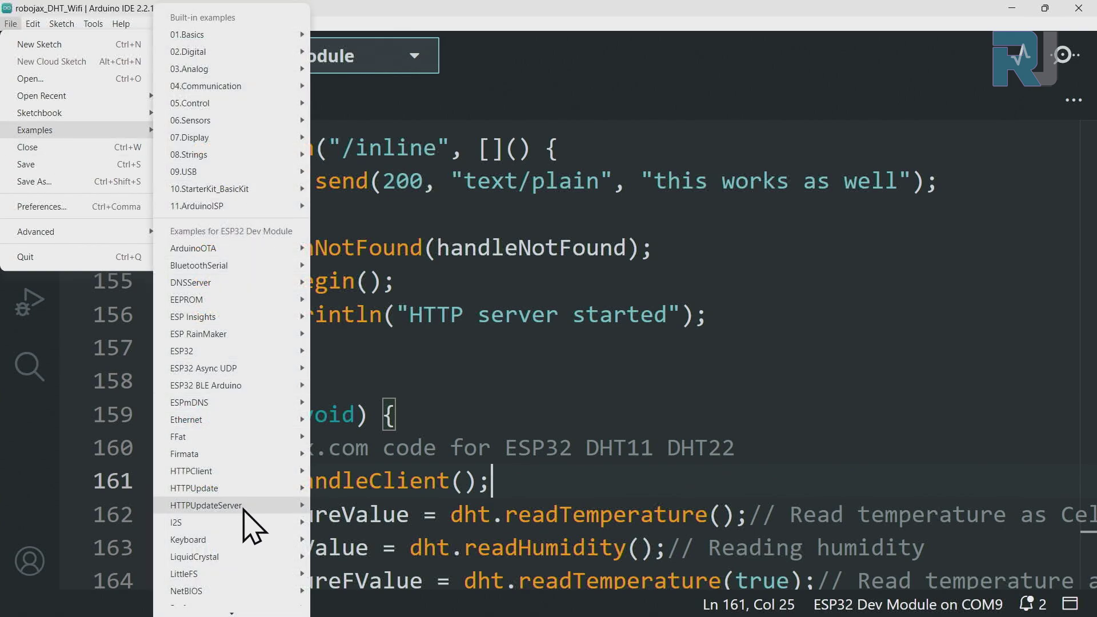
mouse_move(35, 130)
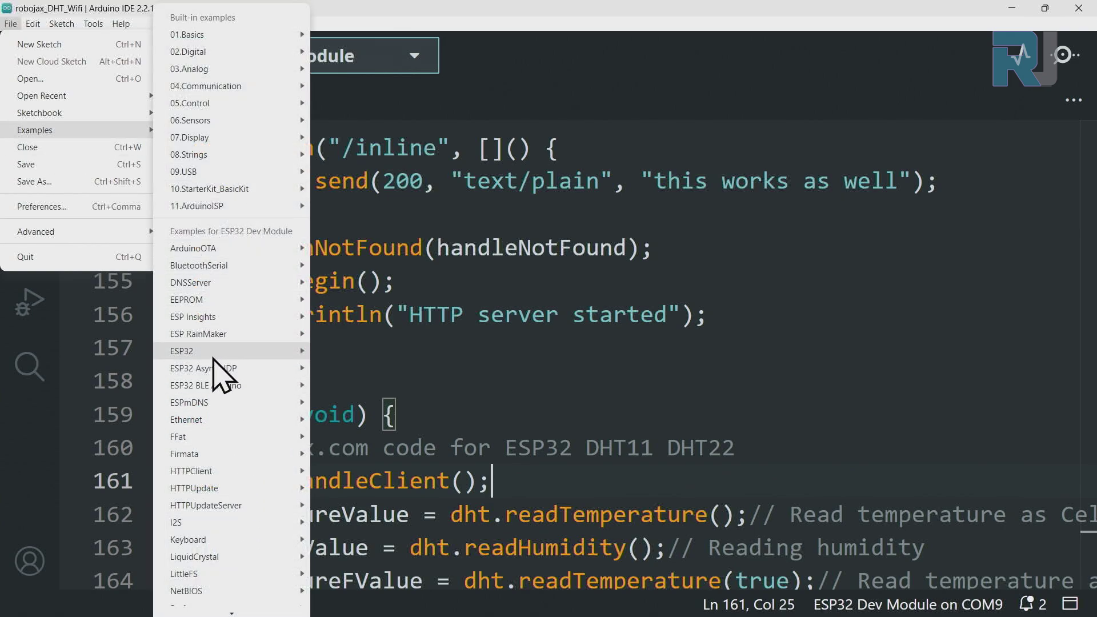
scroll(210, 386, down, 1)
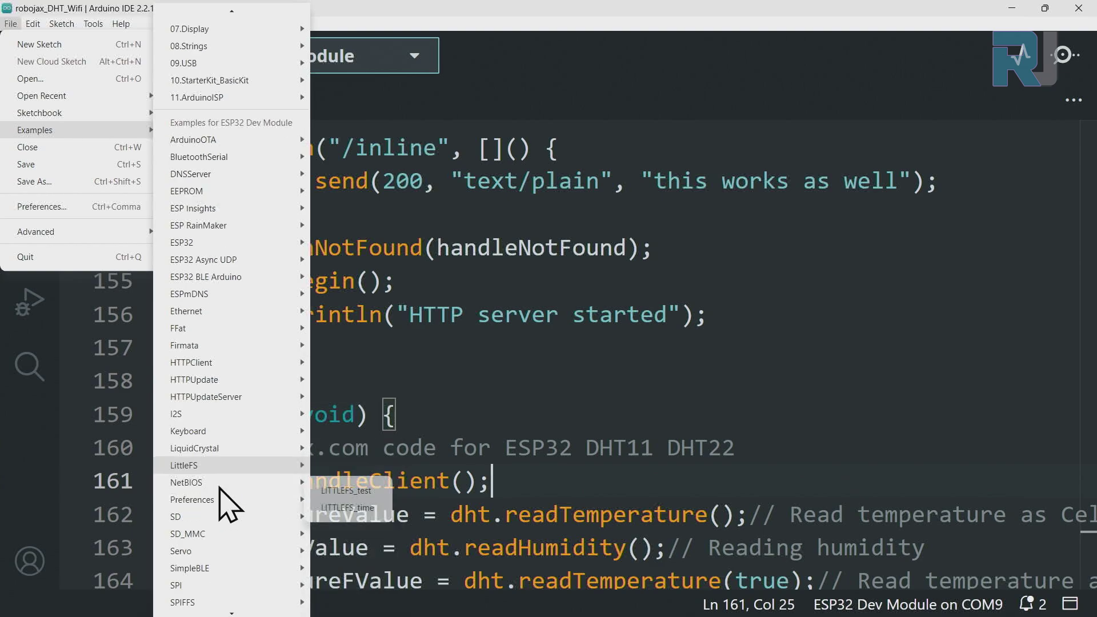
scroll(215, 514, down, 2)
mouse_move(191, 594)
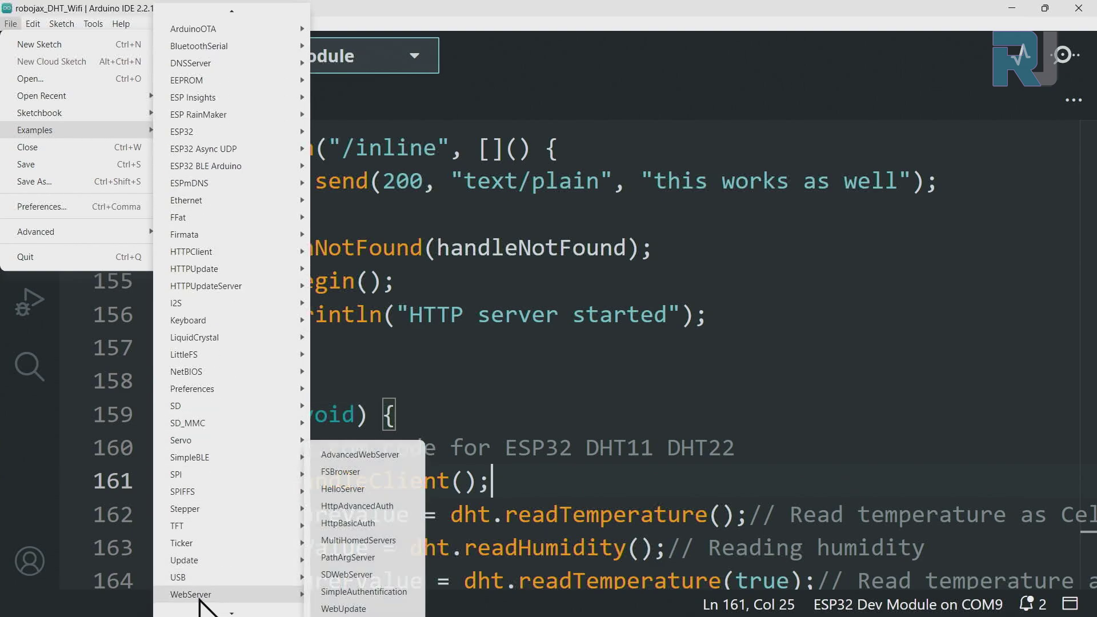
click(378, 478)
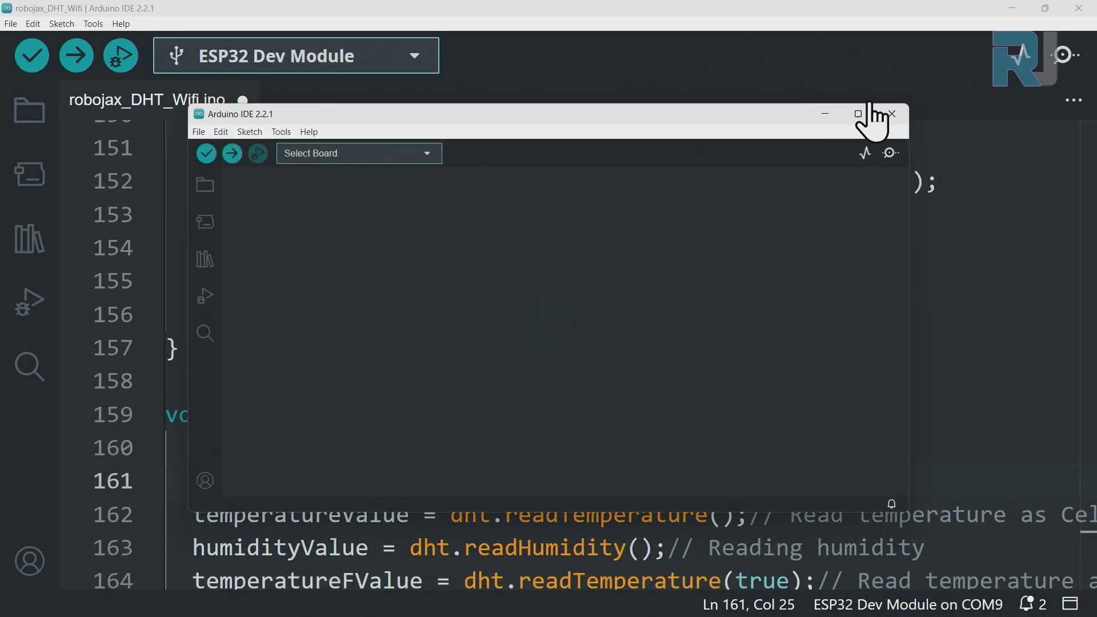
click(859, 114)
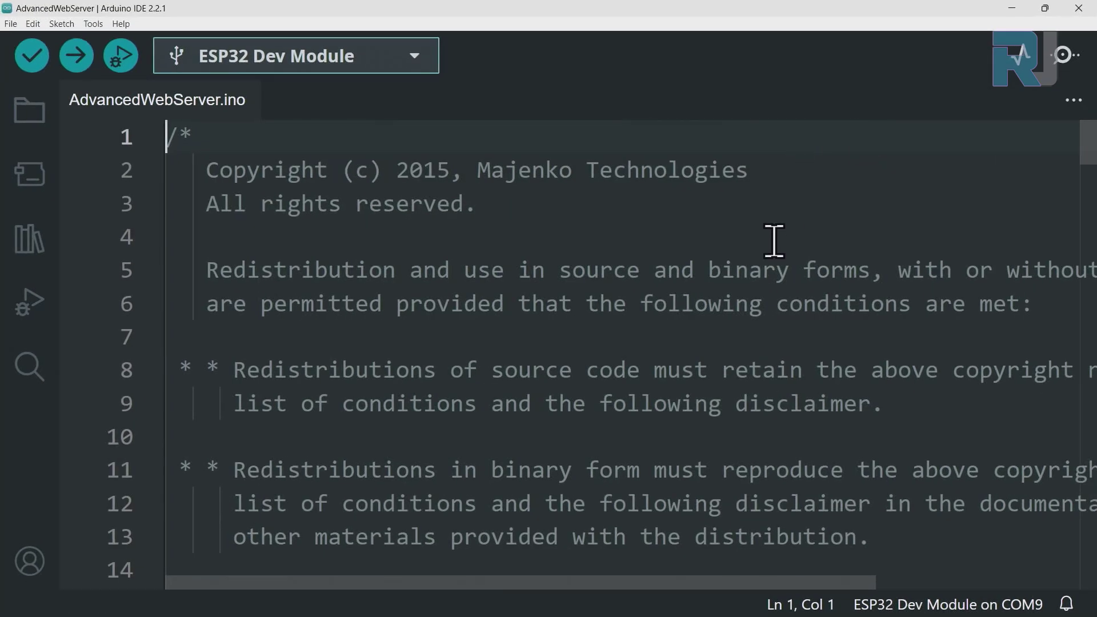
scroll(705, 351, down, 5)
scroll(704, 351, down, 5)
scroll(705, 352, down, 3)
scroll(705, 351, down, 3)
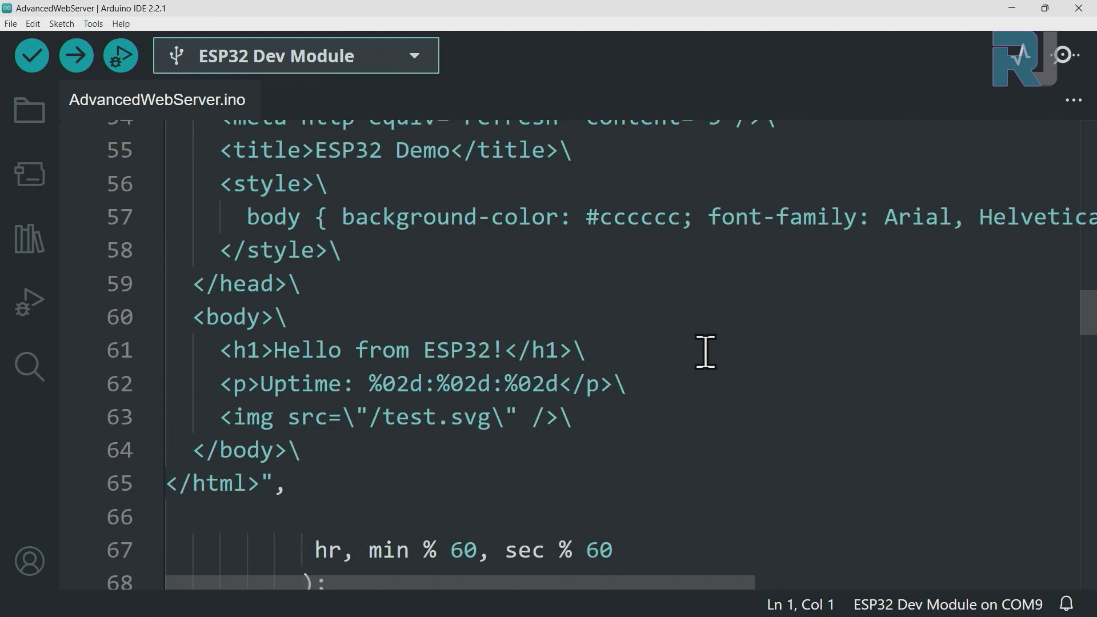
scroll(706, 351, down, 3)
scroll(706, 351, down, 2)
scroll(705, 351, down, 2)
scroll(705, 352, down, 4)
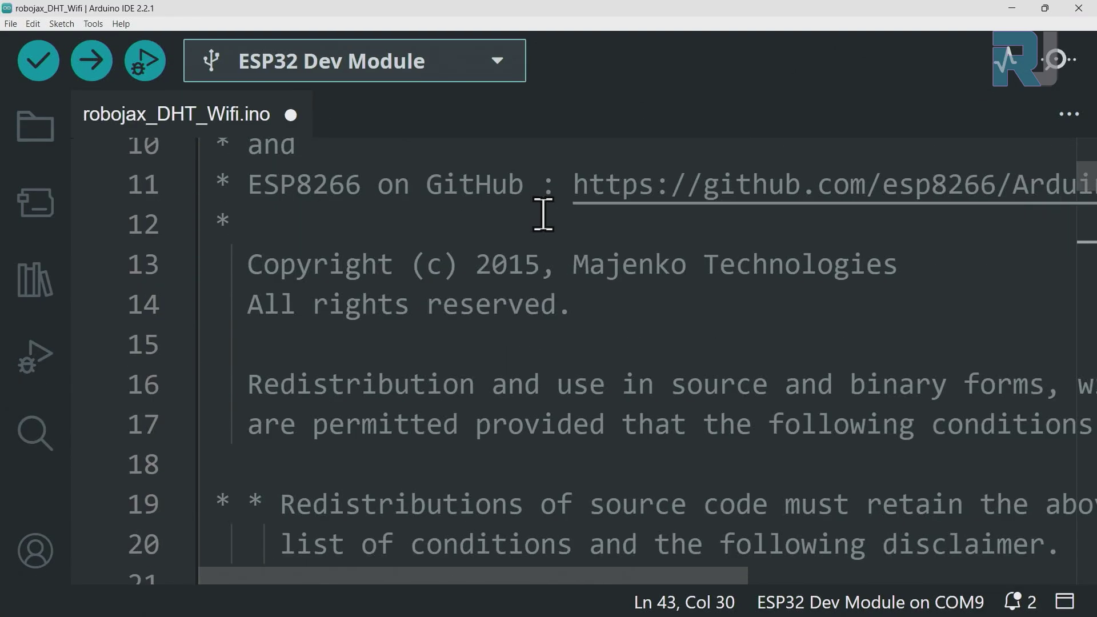
scroll(544, 214, down, 6)
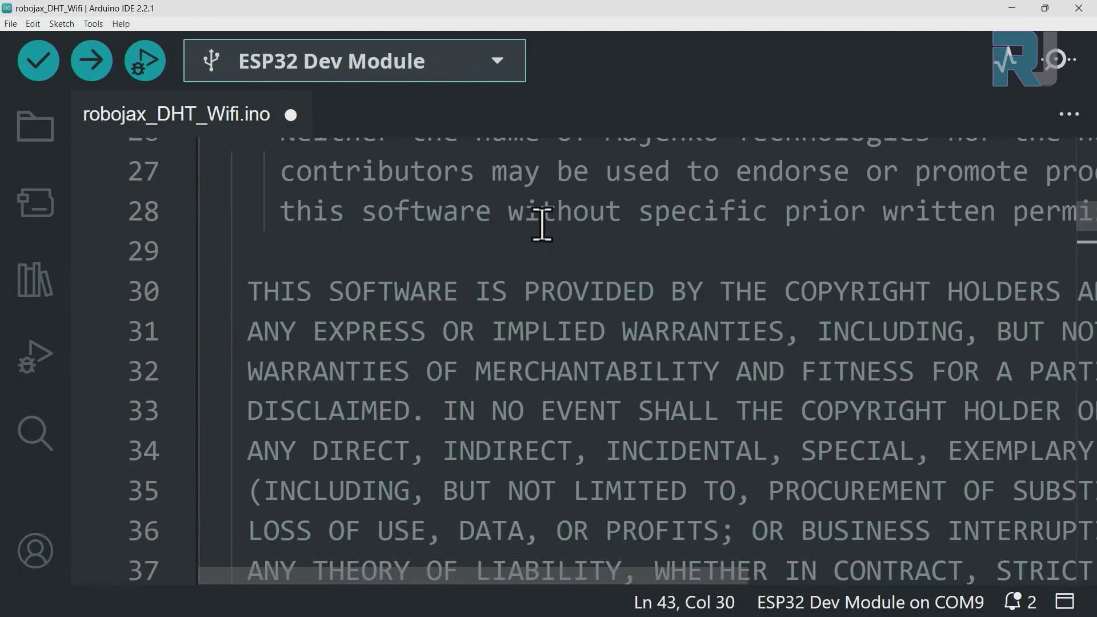
scroll(543, 214, down, 4)
scroll(544, 215, down, 1)
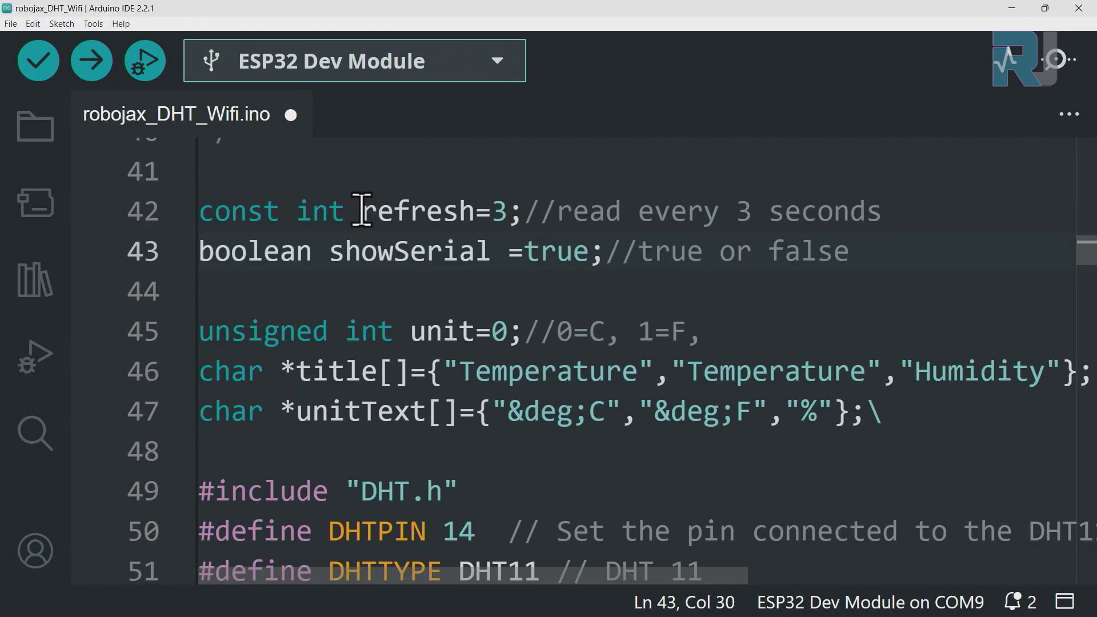
drag(362, 211, 457, 211)
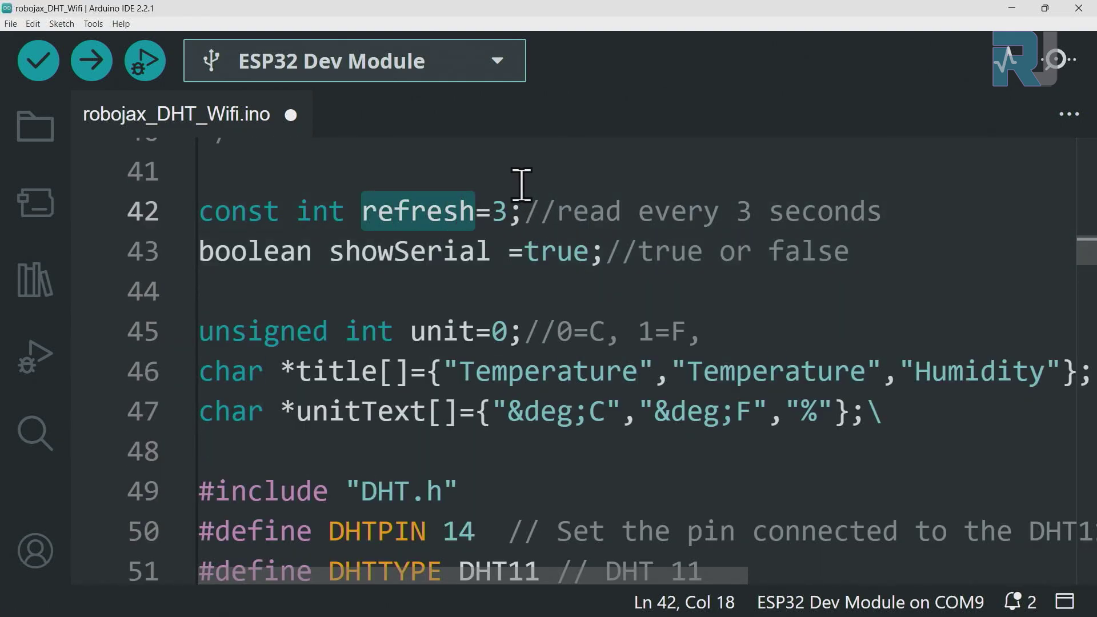
double_click(497, 211)
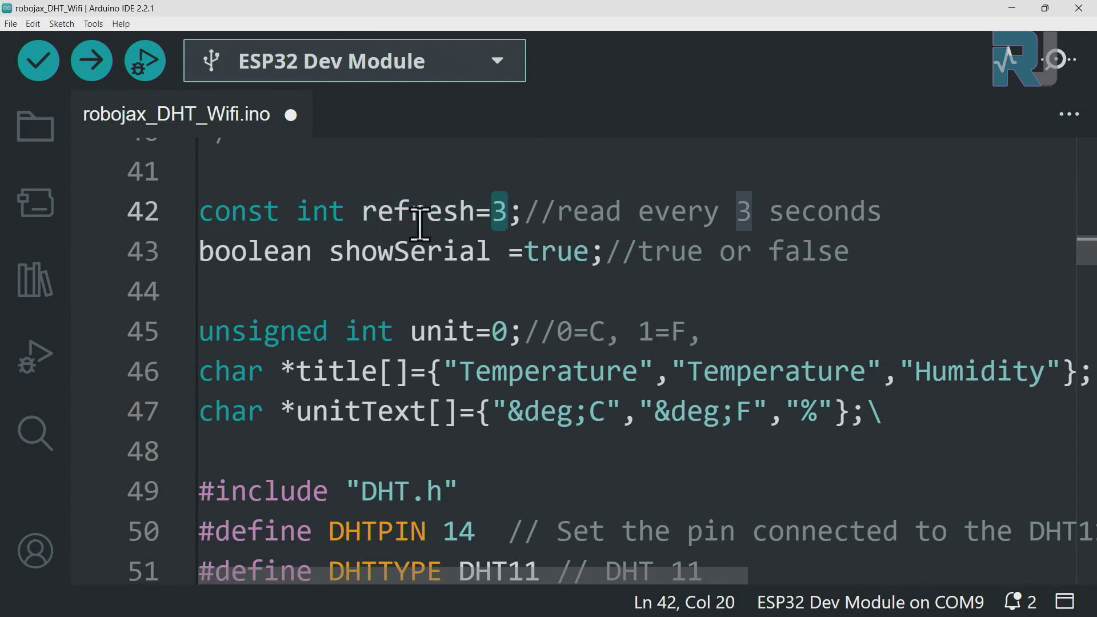
click(319, 211)
click(248, 212)
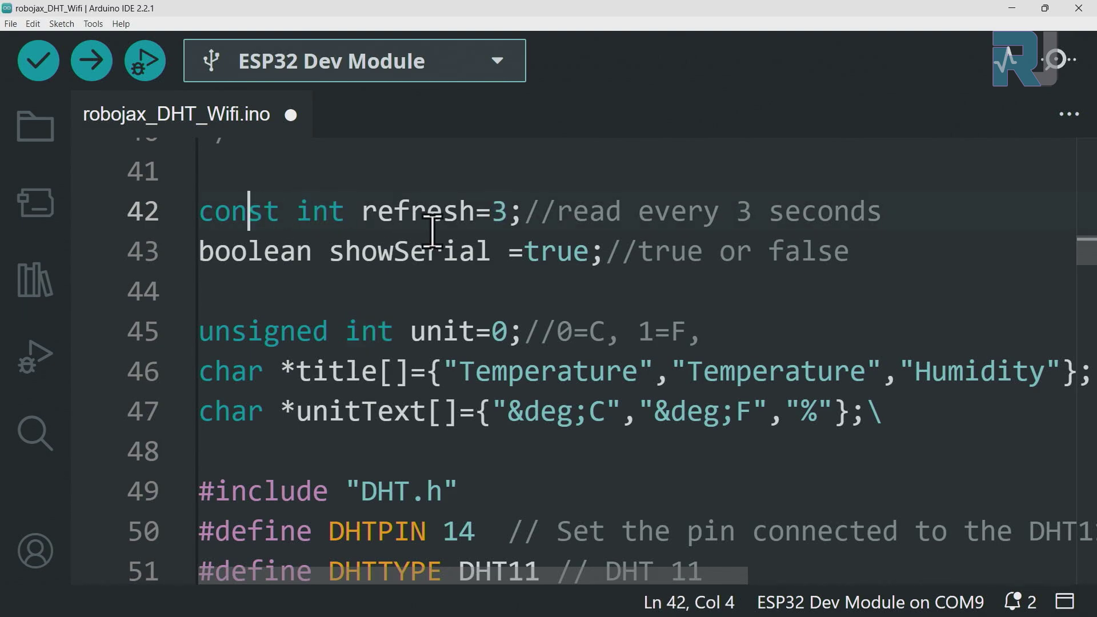
double_click(410, 251)
click(546, 252)
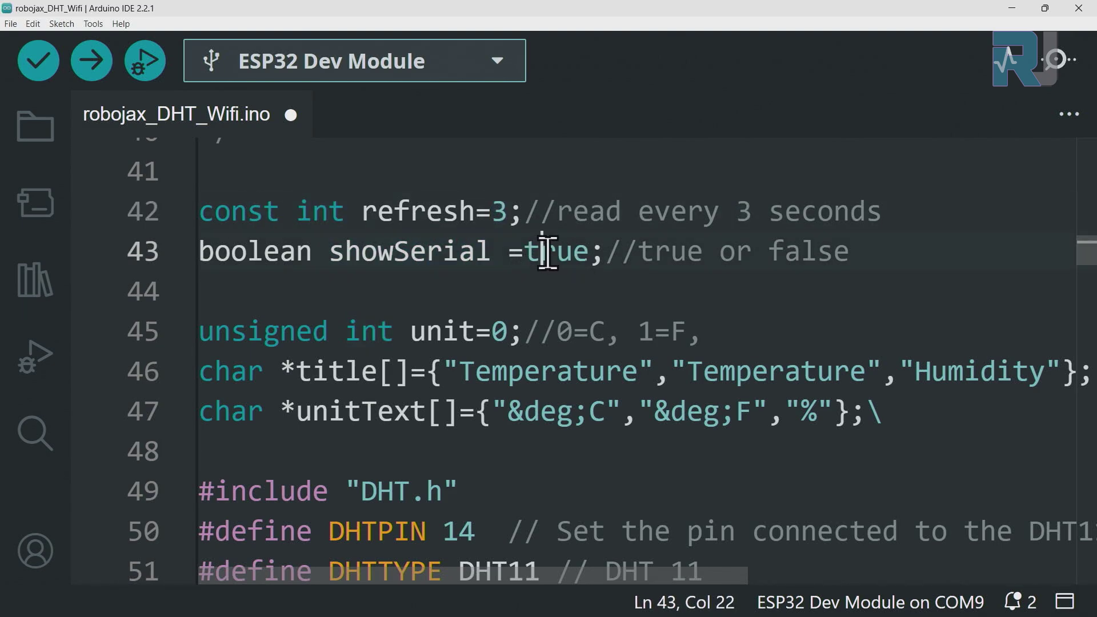
double_click(803, 252)
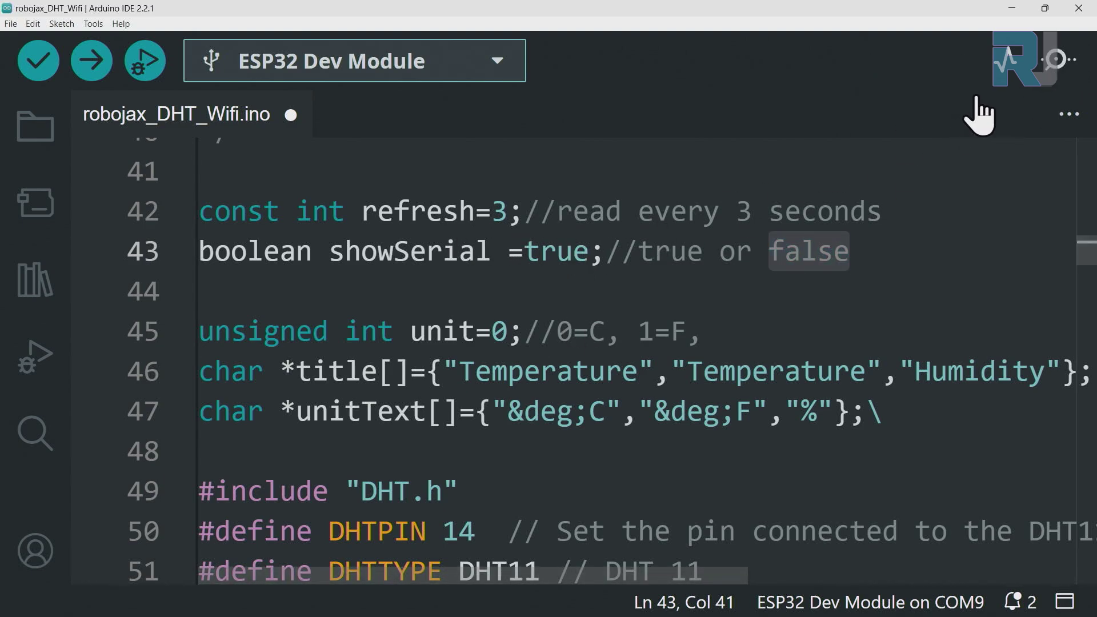
click(1060, 60)
drag(282, 412, 116, 411)
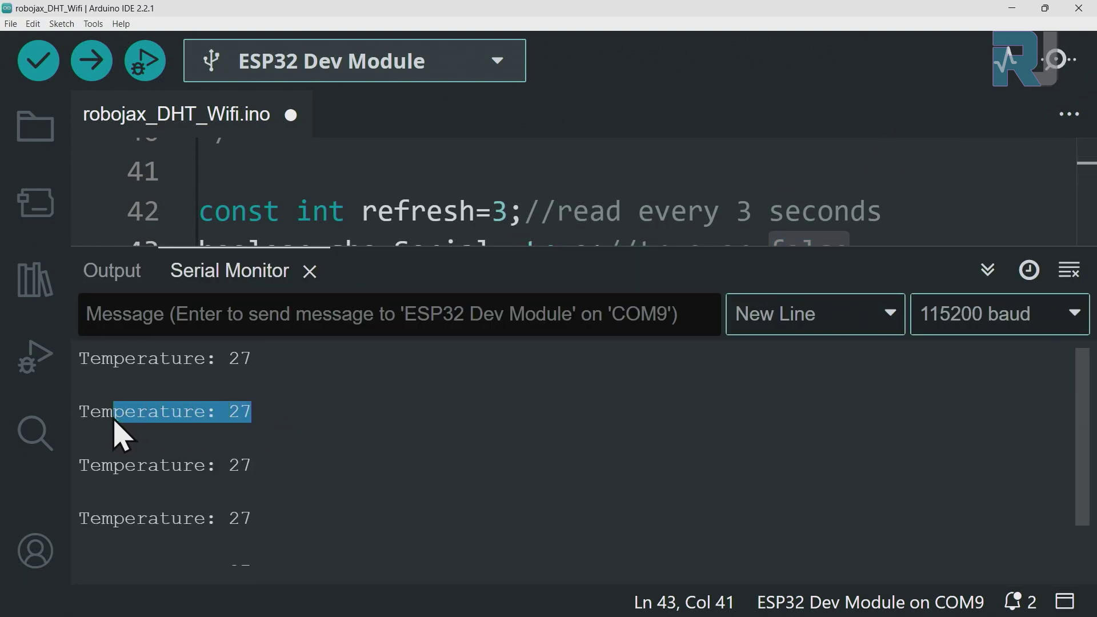
click(1059, 60)
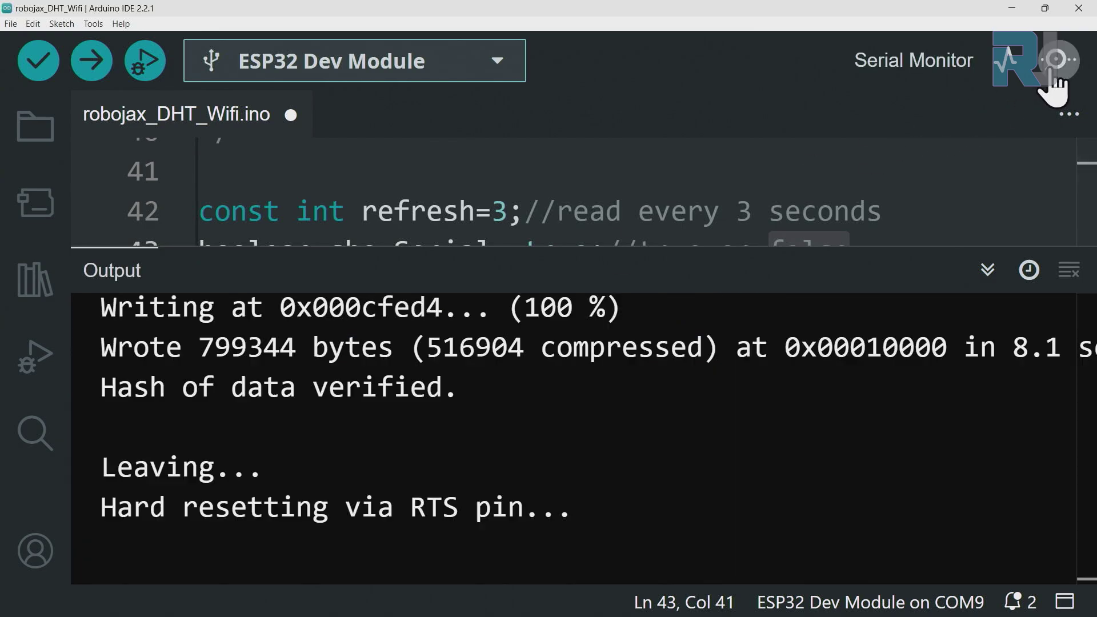
click(1064, 602)
double_click(559, 252)
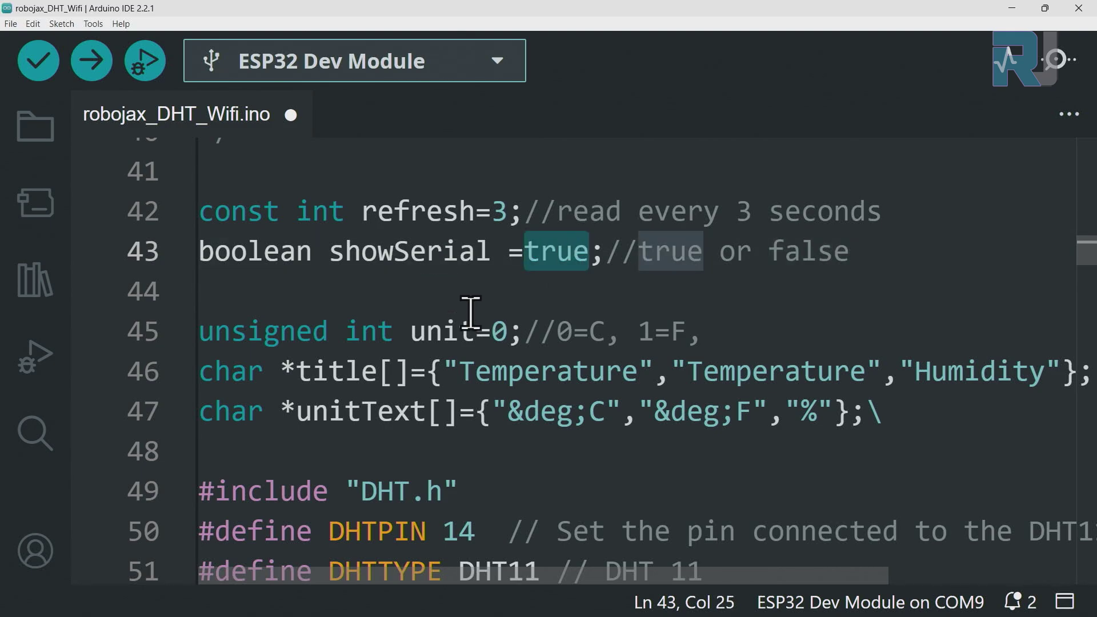
scroll(471, 313, down, 1)
double_click(468, 237)
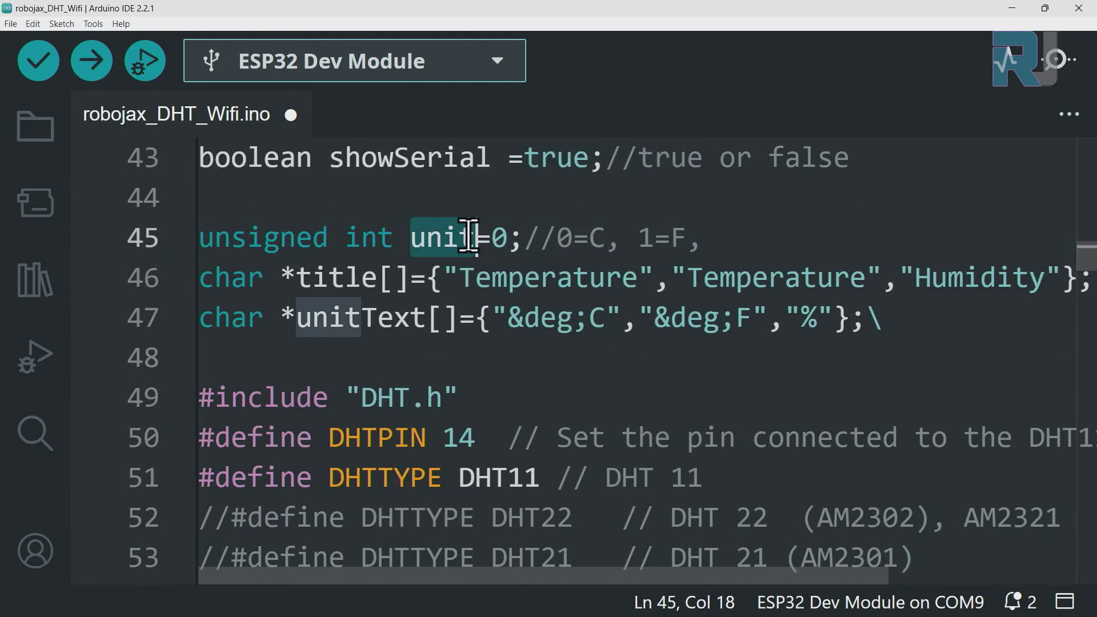
double_click(566, 237)
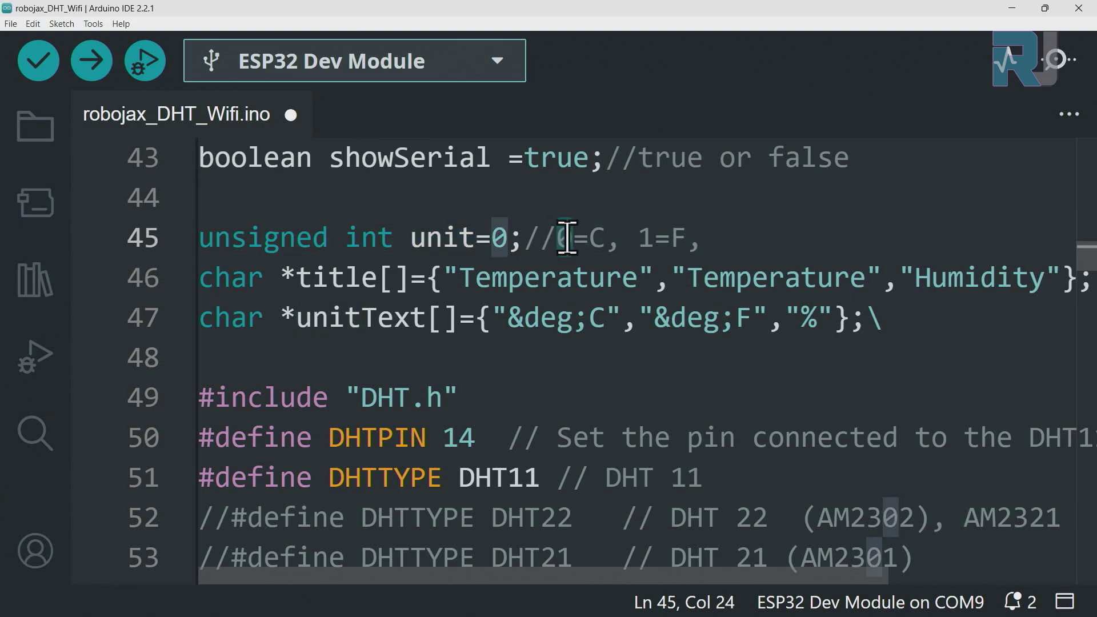
double_click(647, 237)
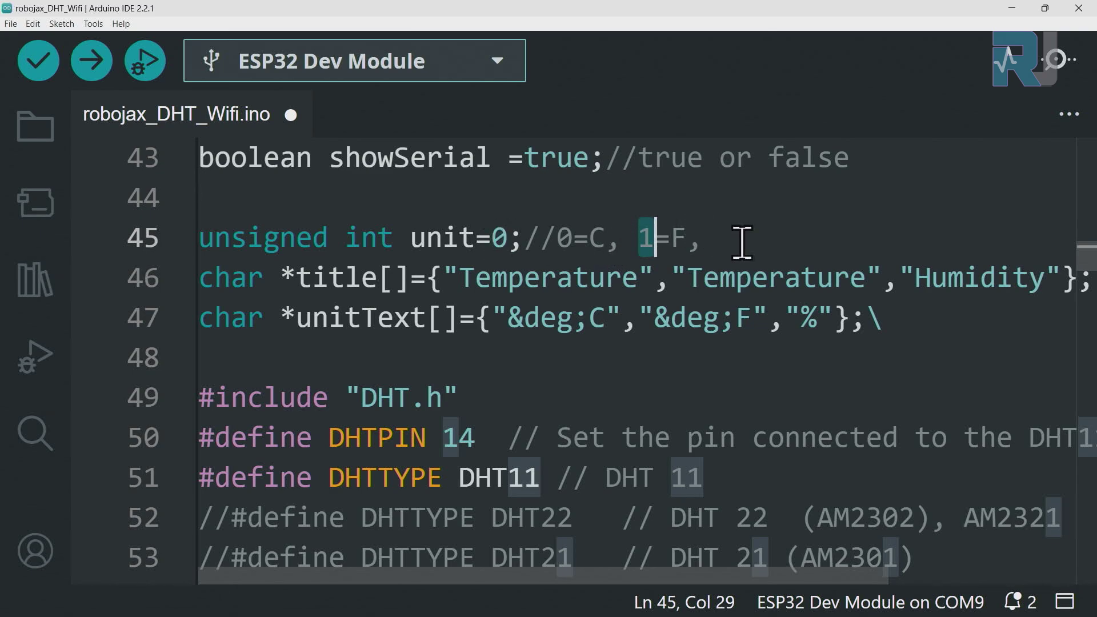
drag(729, 237, 199, 237)
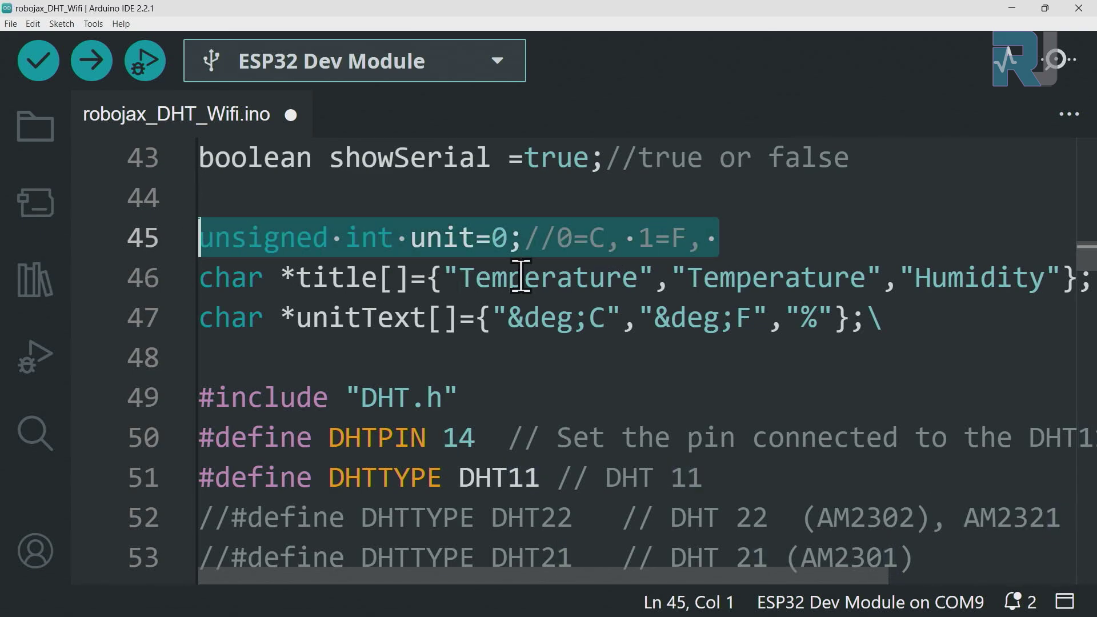
drag(462, 277, 630, 276)
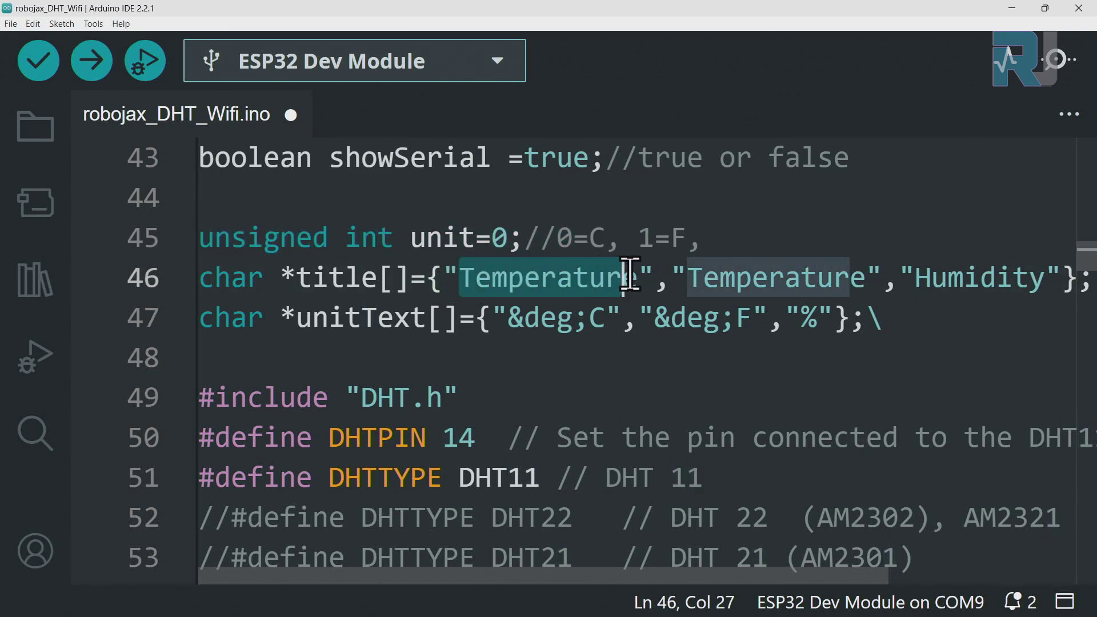
click(692, 277)
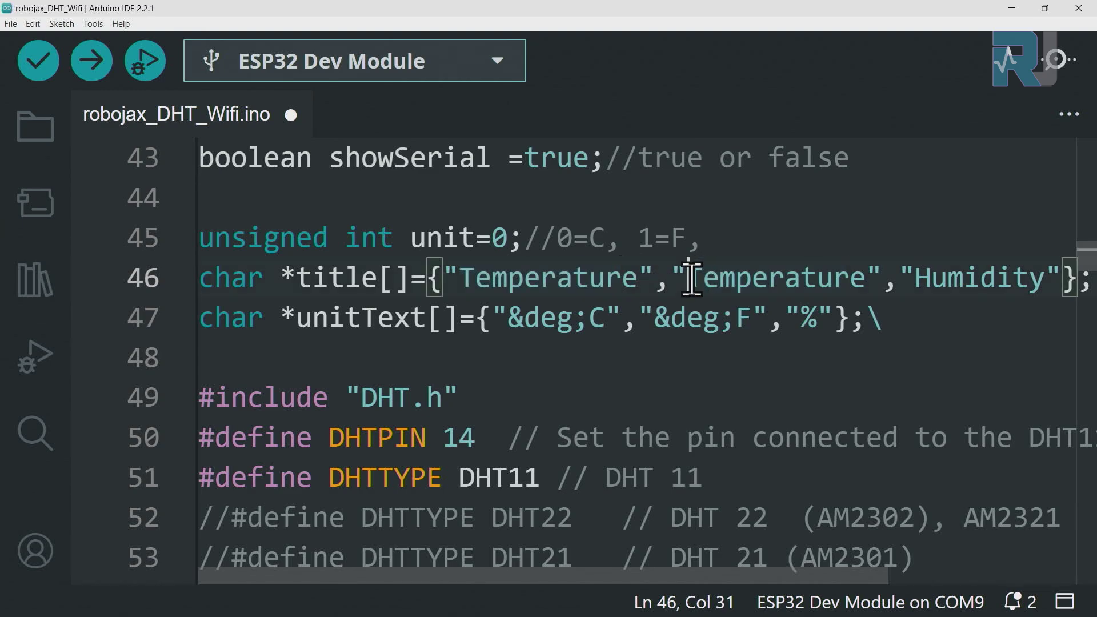
drag(693, 277, 1044, 278)
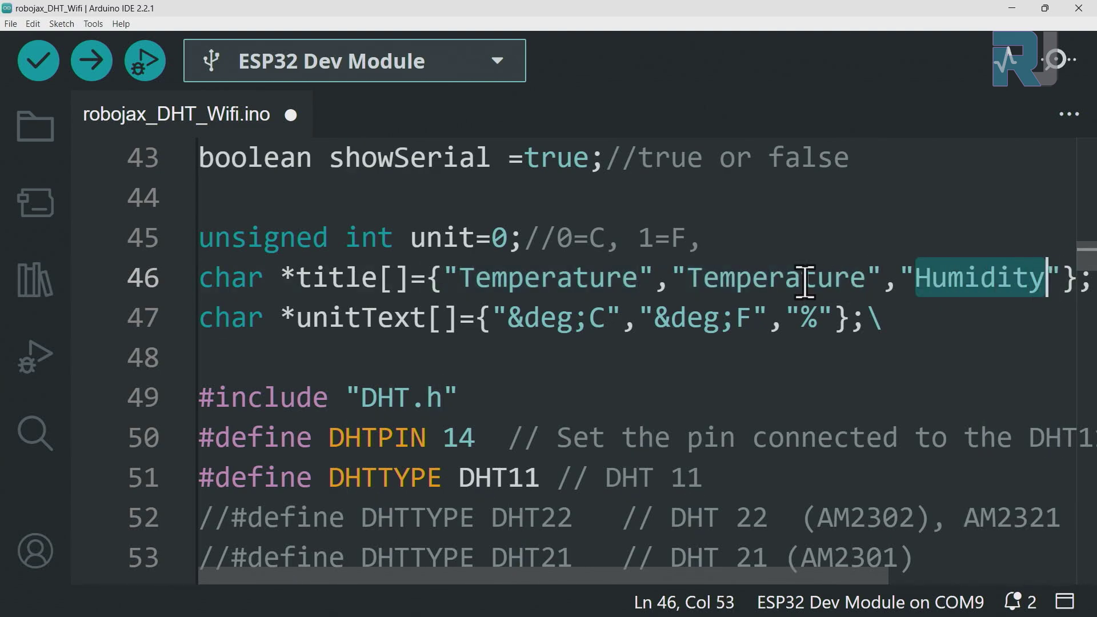
click(556, 276)
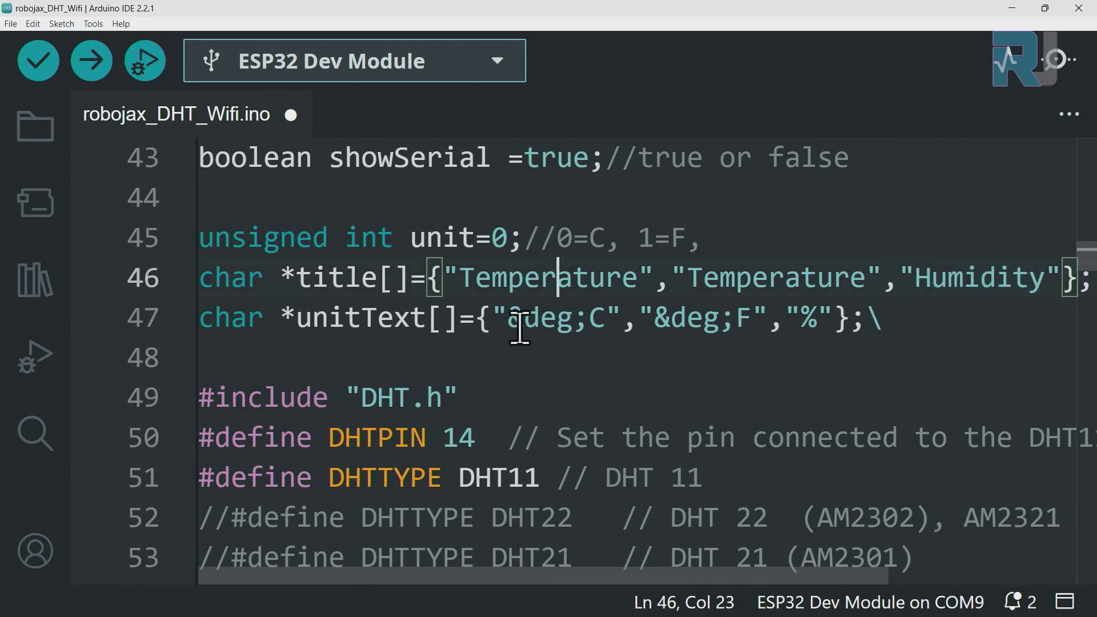
click(445, 276)
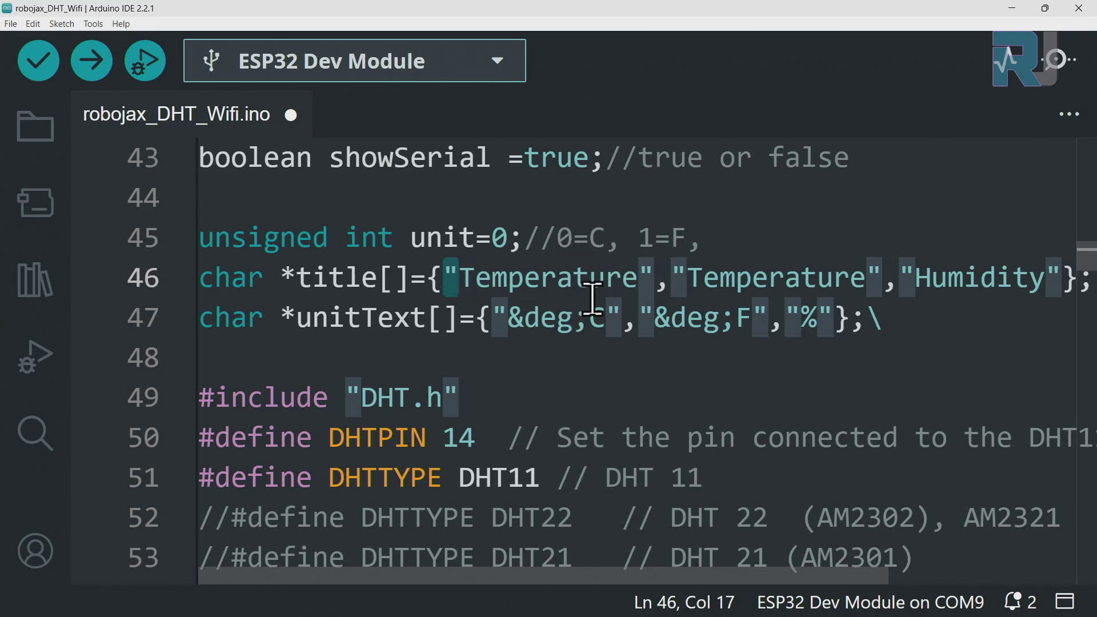
click(603, 318)
click(711, 318)
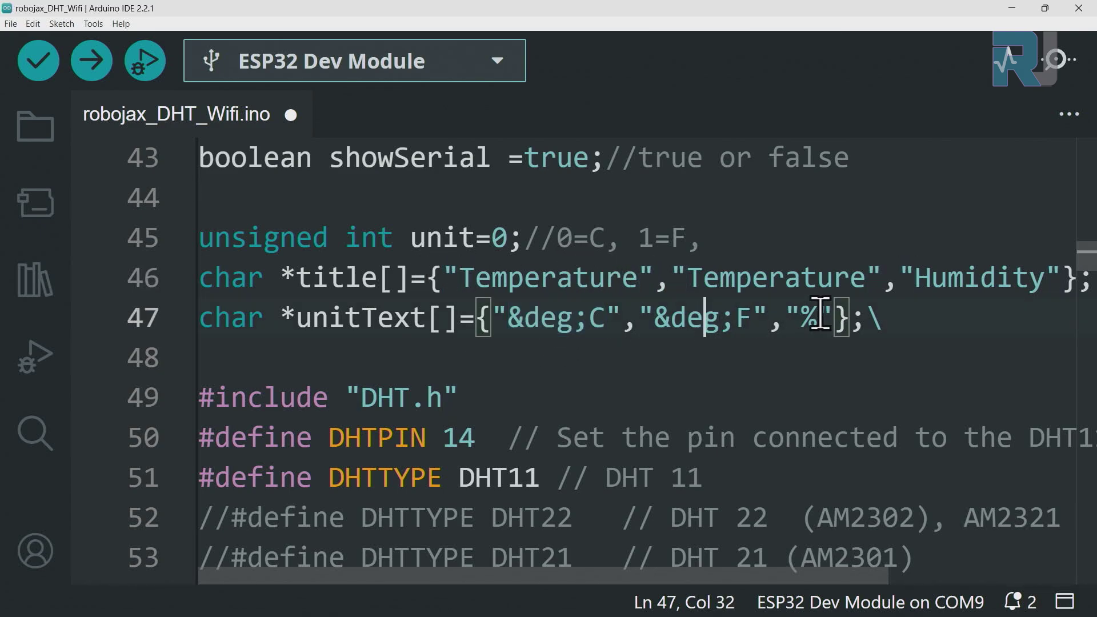
click(820, 318)
drag(883, 318, 199, 318)
scroll(581, 342, down, 5)
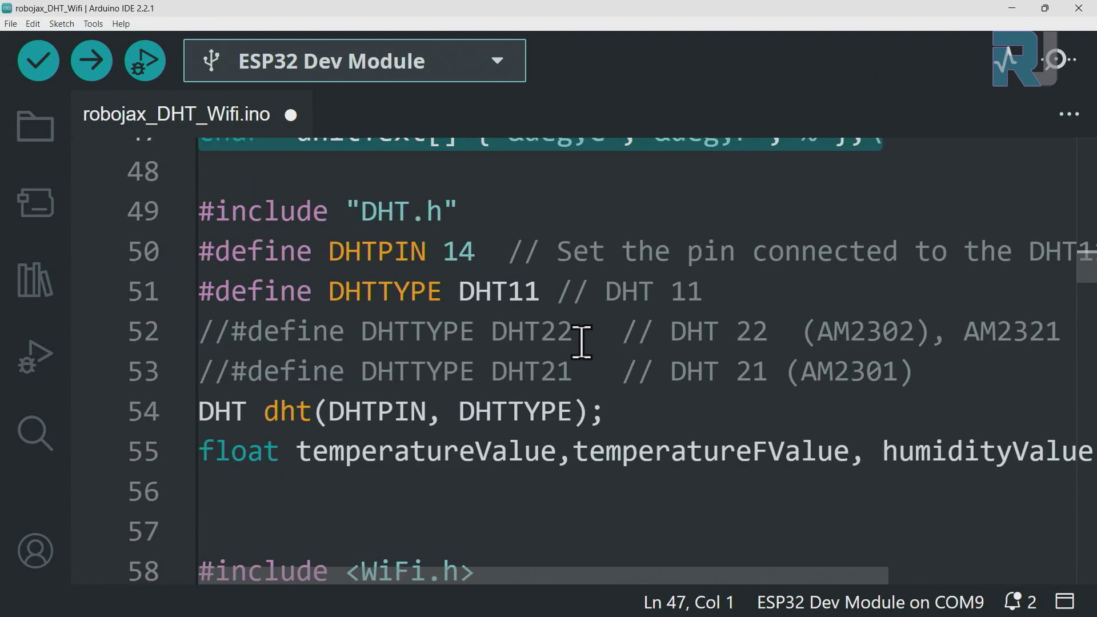
drag(458, 211, 199, 212)
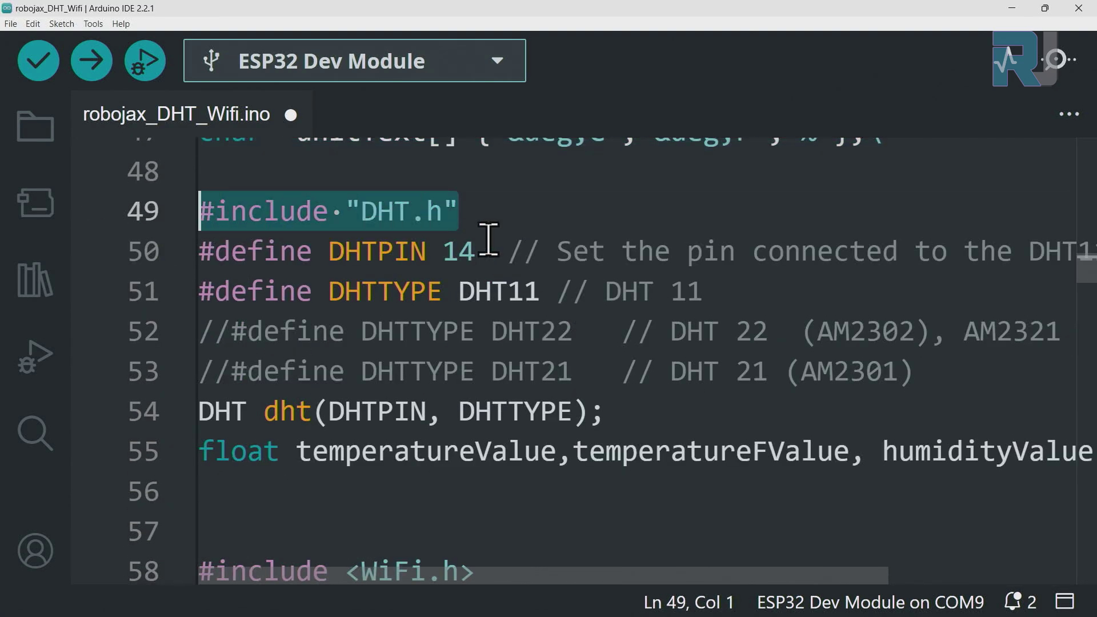
click(463, 251)
double_click(464, 252)
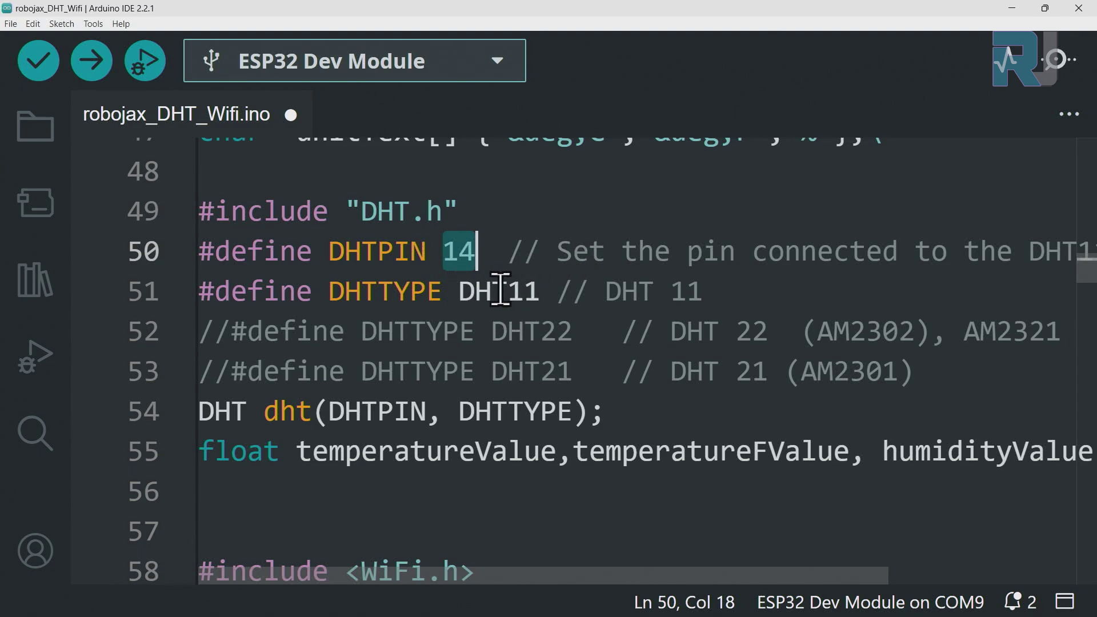
double_click(518, 331)
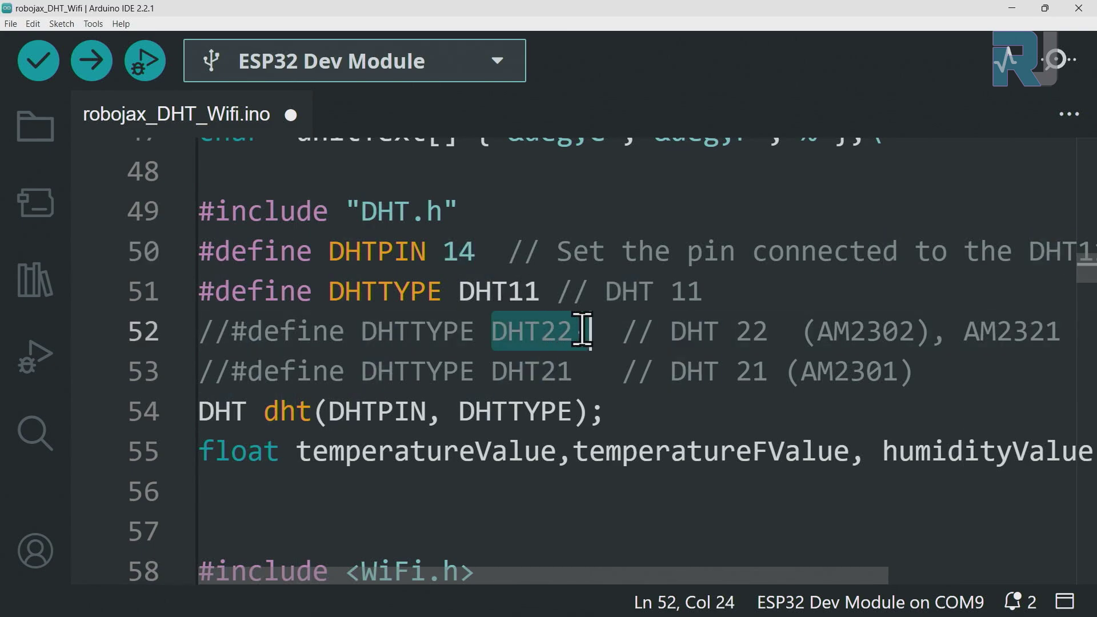
double_click(487, 292)
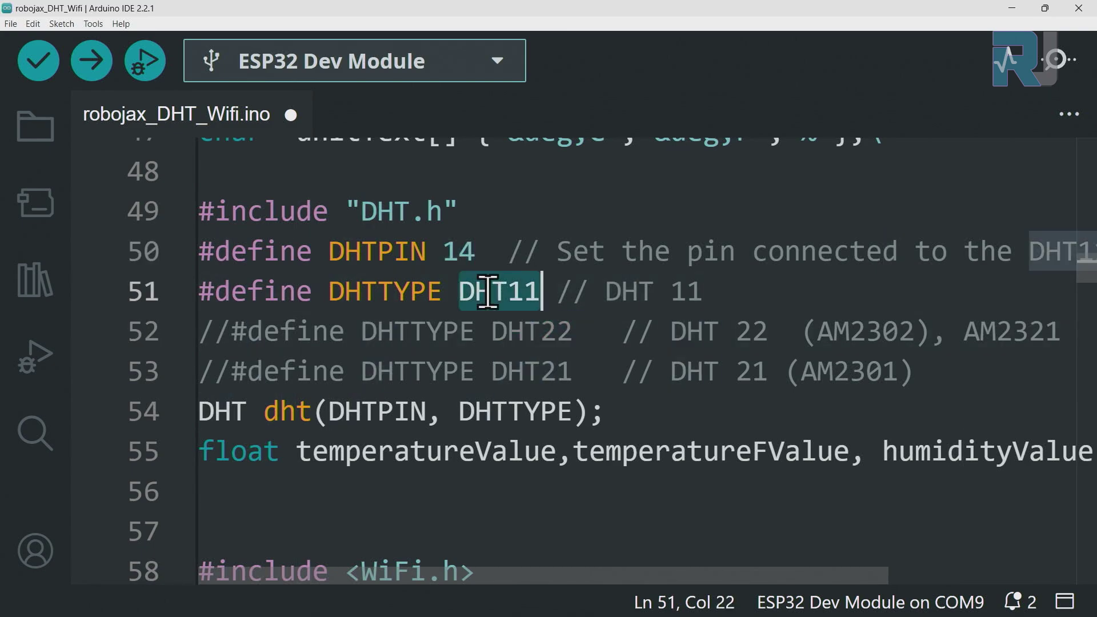
click(551, 331)
click(201, 293)
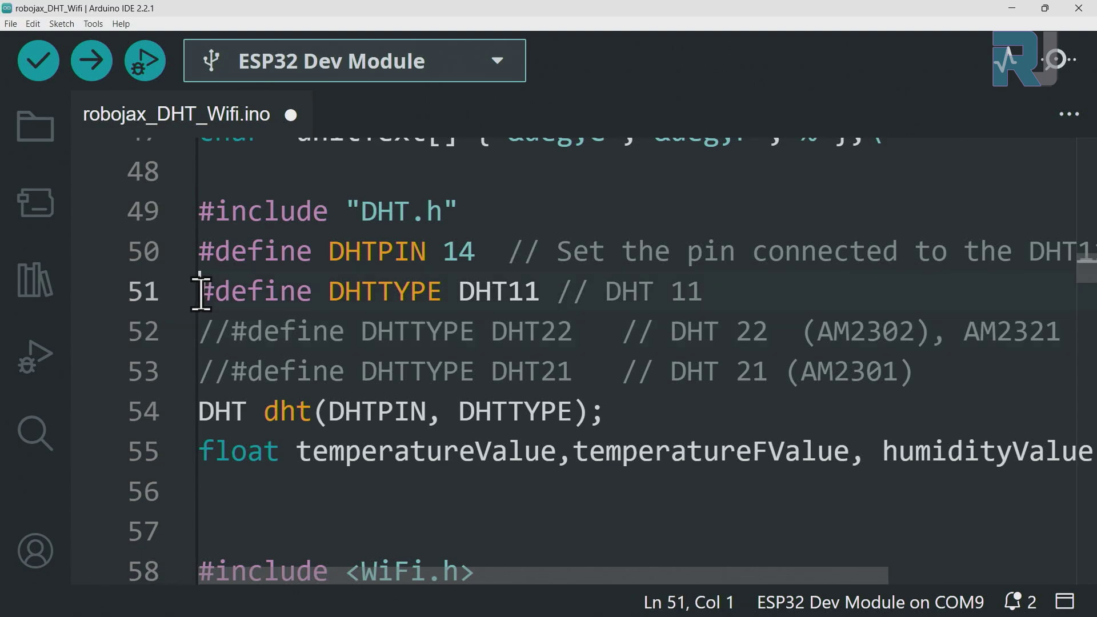
text(//)
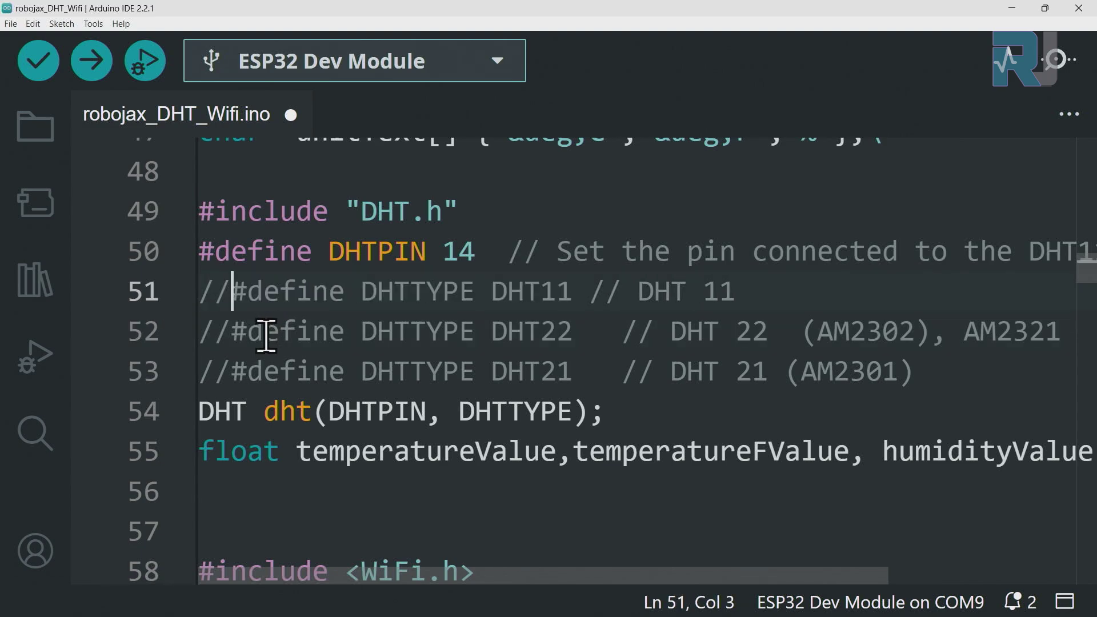
double_click(214, 332)
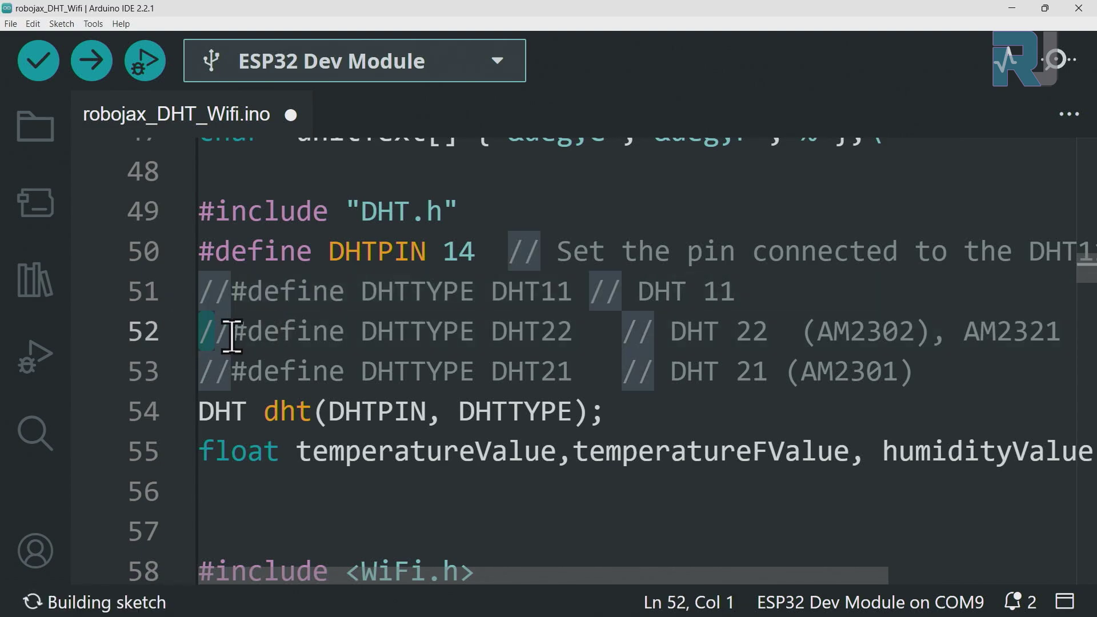
click(197, 332)
key(Delete)
key(Delete)
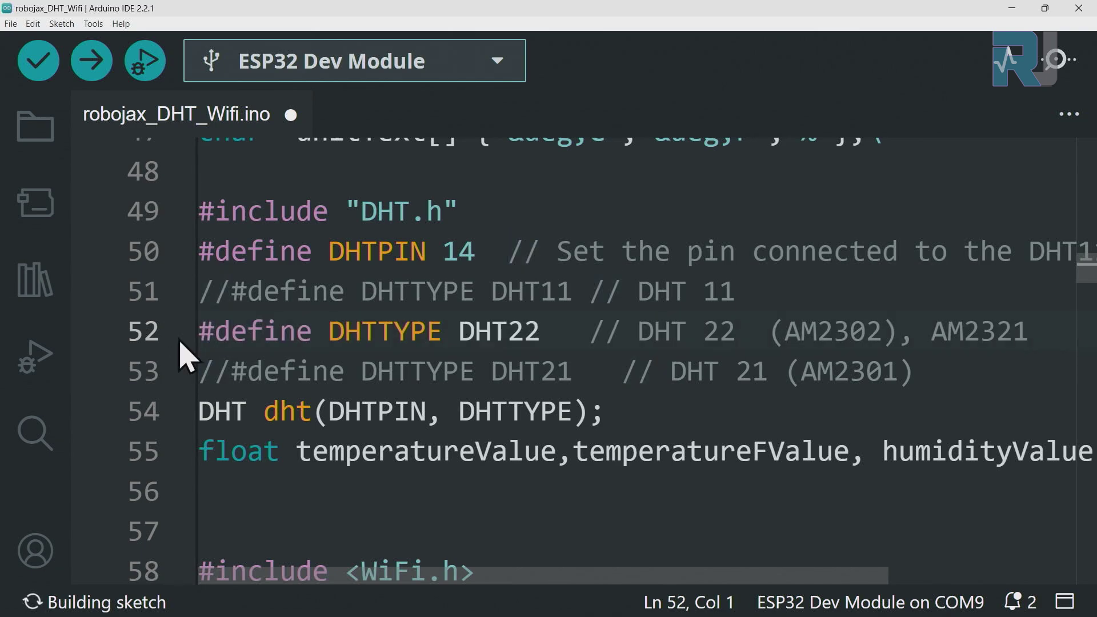
drag(549, 331, 525, 332)
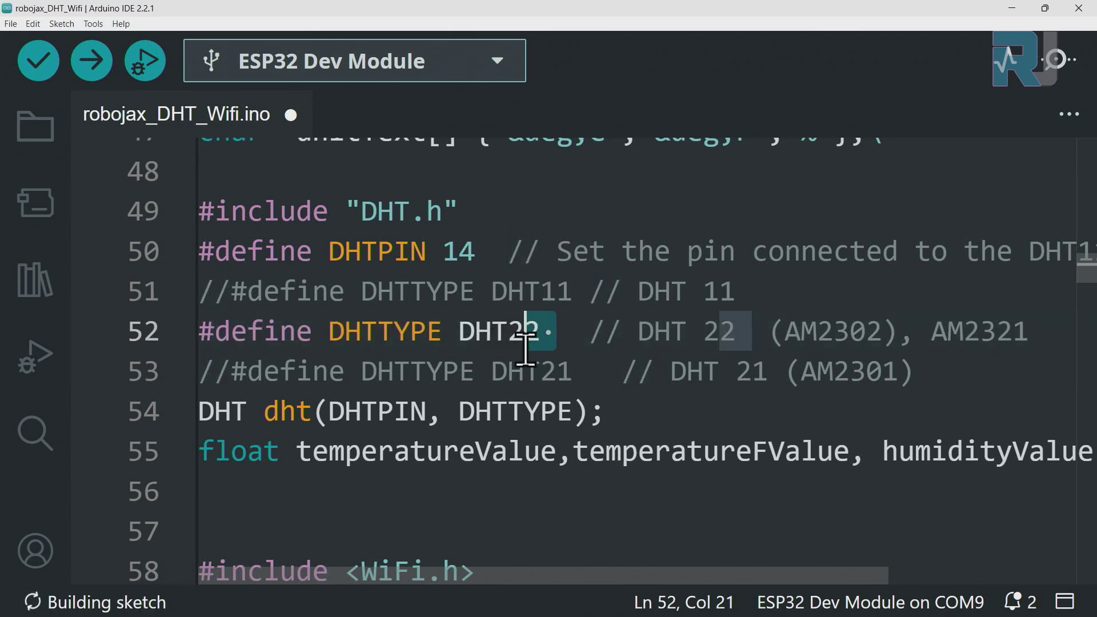
key(ctrl+z)
key(ctrl+z)
scroll(530, 349, down, 1)
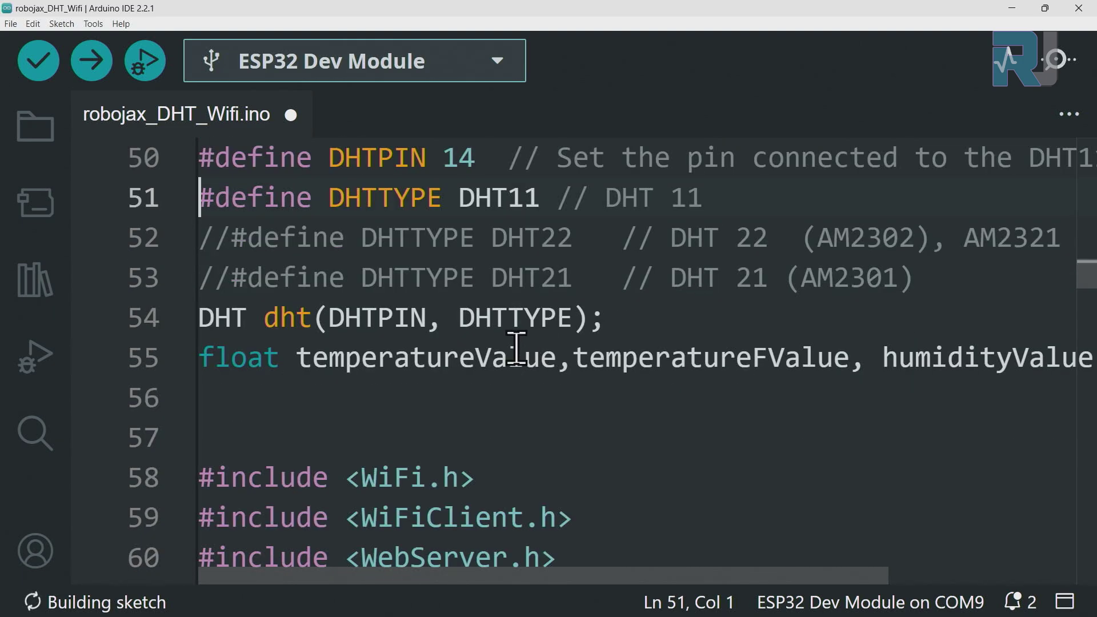
click(200, 319)
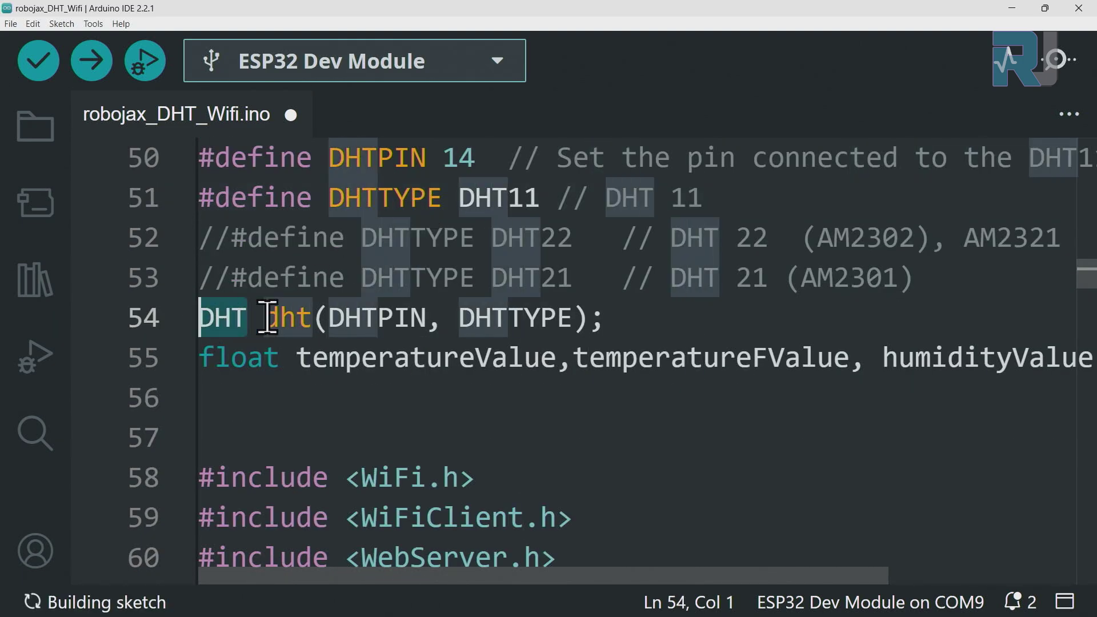
click(285, 318)
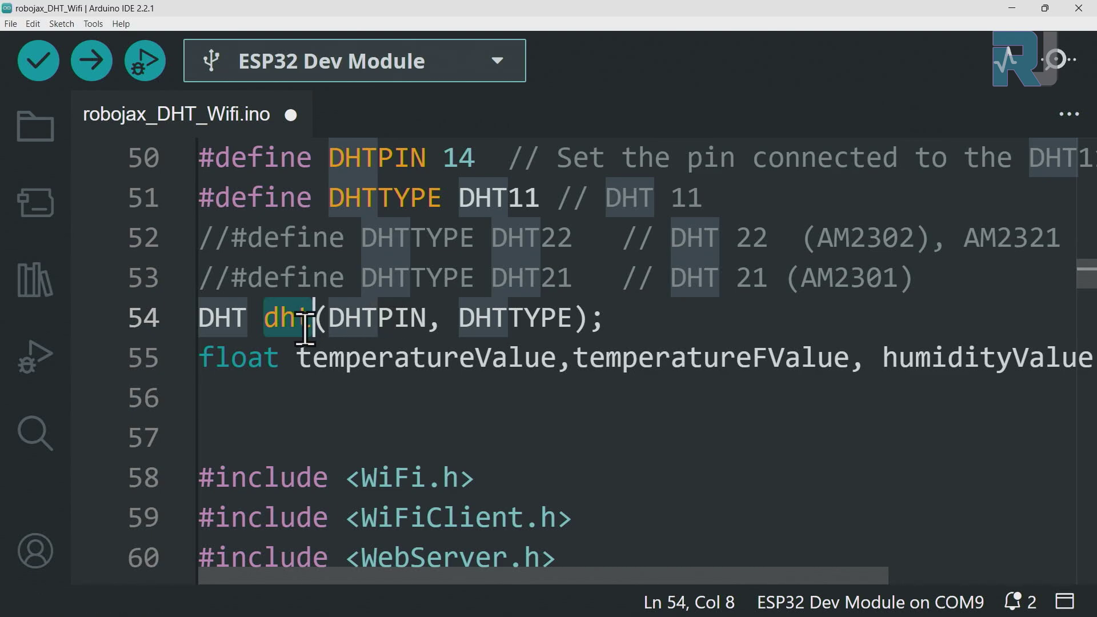
click(457, 158)
click(385, 319)
click(511, 318)
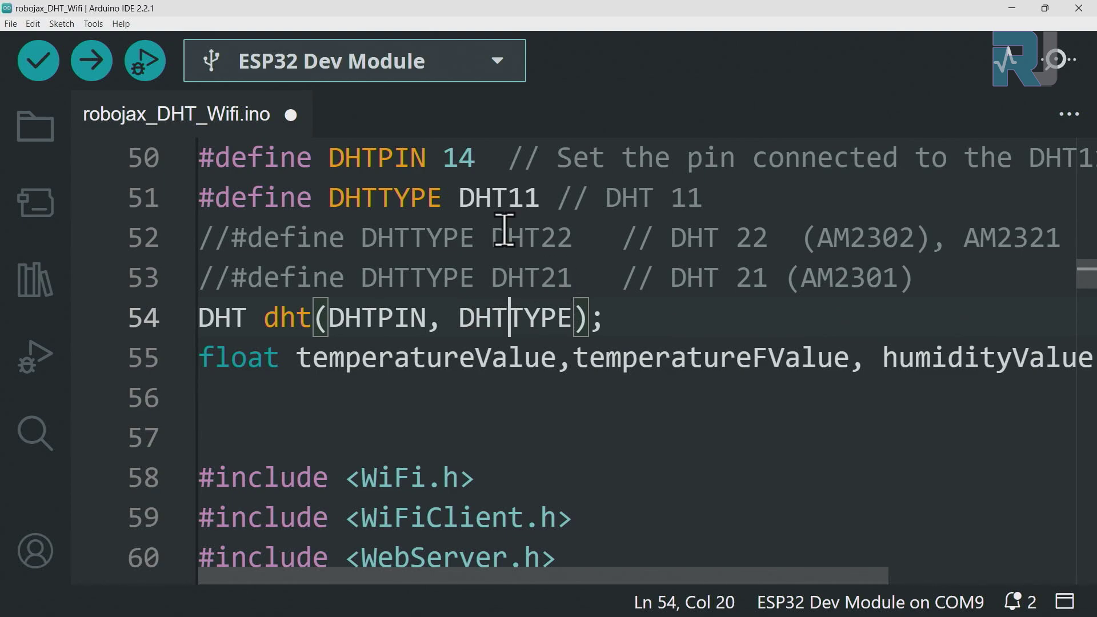
click(616, 318)
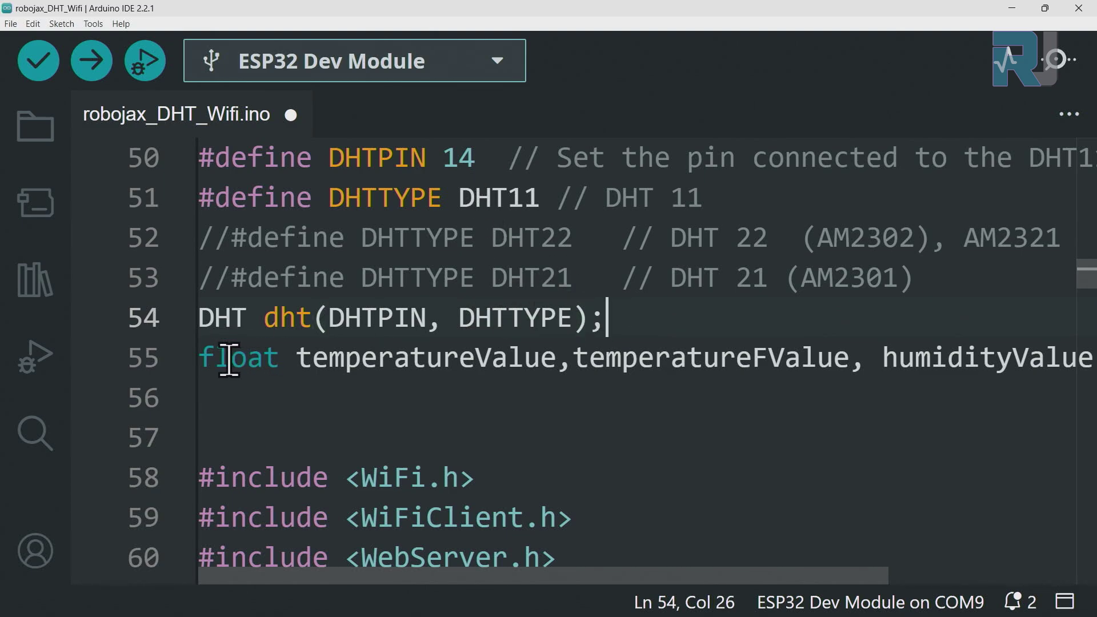
drag(206, 358, 914, 358)
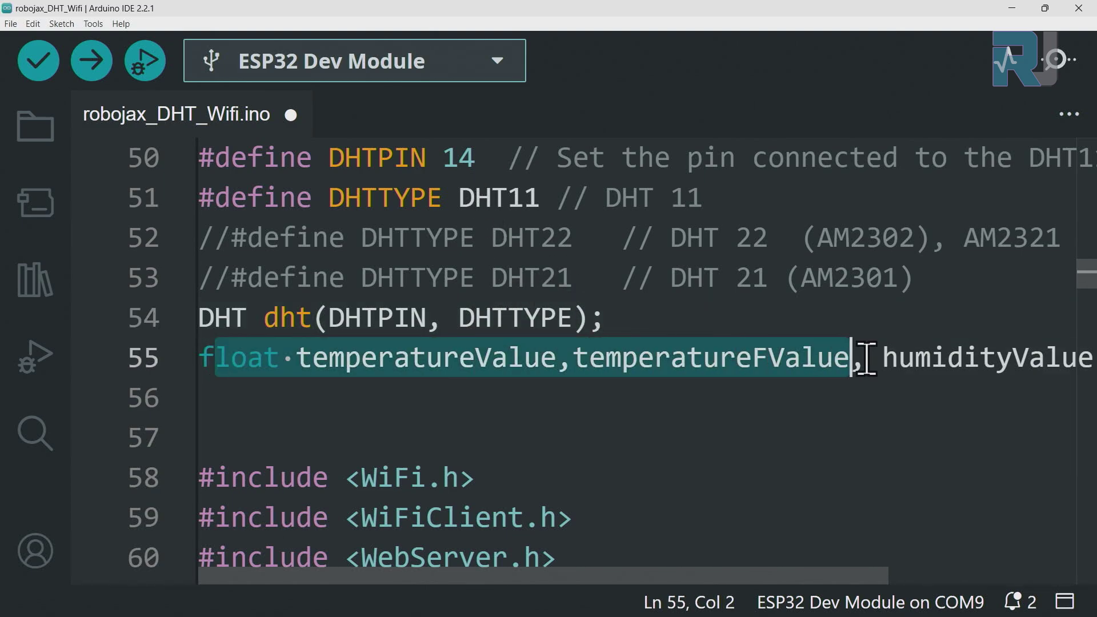
double_click(433, 368)
double_click(653, 358)
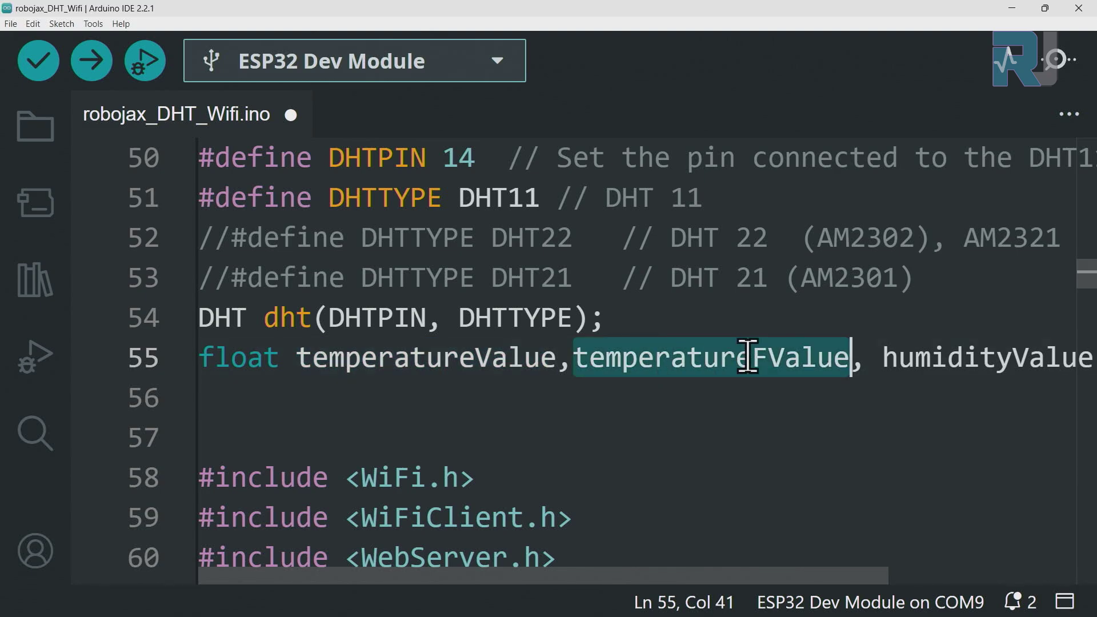
drag(754, 358, 770, 358)
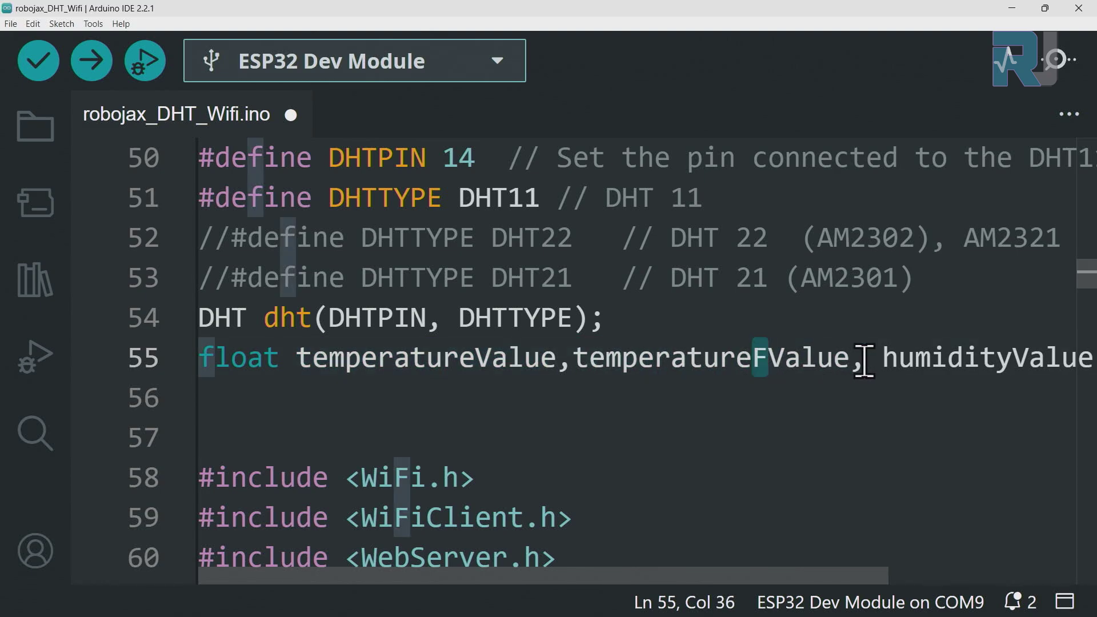
drag(881, 358, 1092, 358)
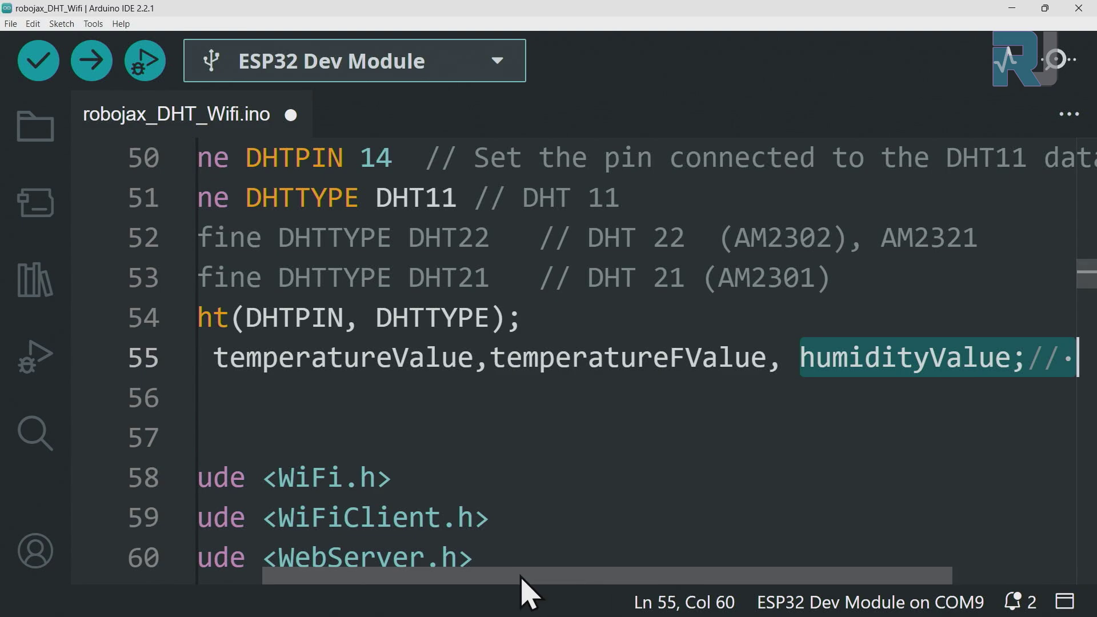
drag(523, 576, 342, 576)
scroll(580, 349, down, 3)
click(771, 437)
drag(524, 317, 394, 276)
drag(317, 248, 120, 198)
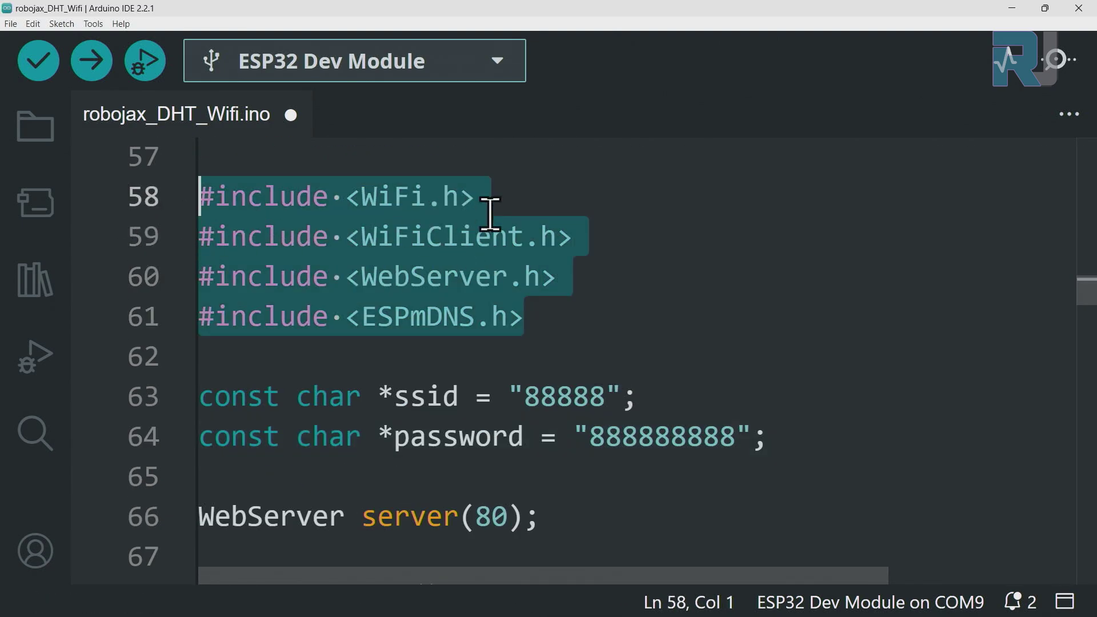
Review the WiFiClient, WebServer and ESPmDNS library include lines.
click(394, 195)
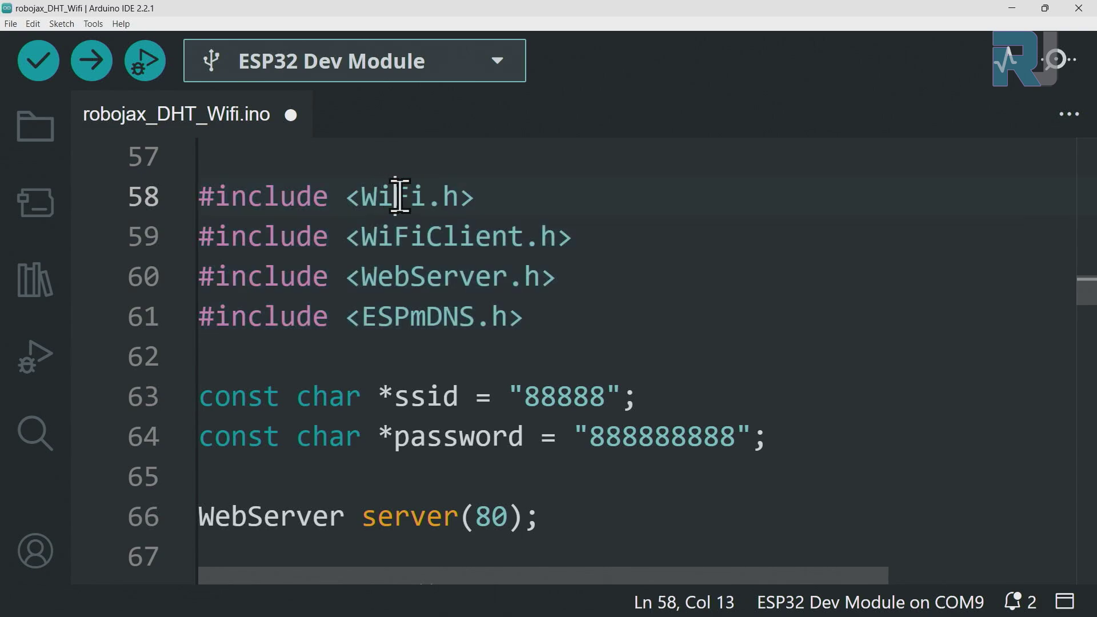
click(472, 236)
click(410, 277)
drag(524, 317, 142, 317)
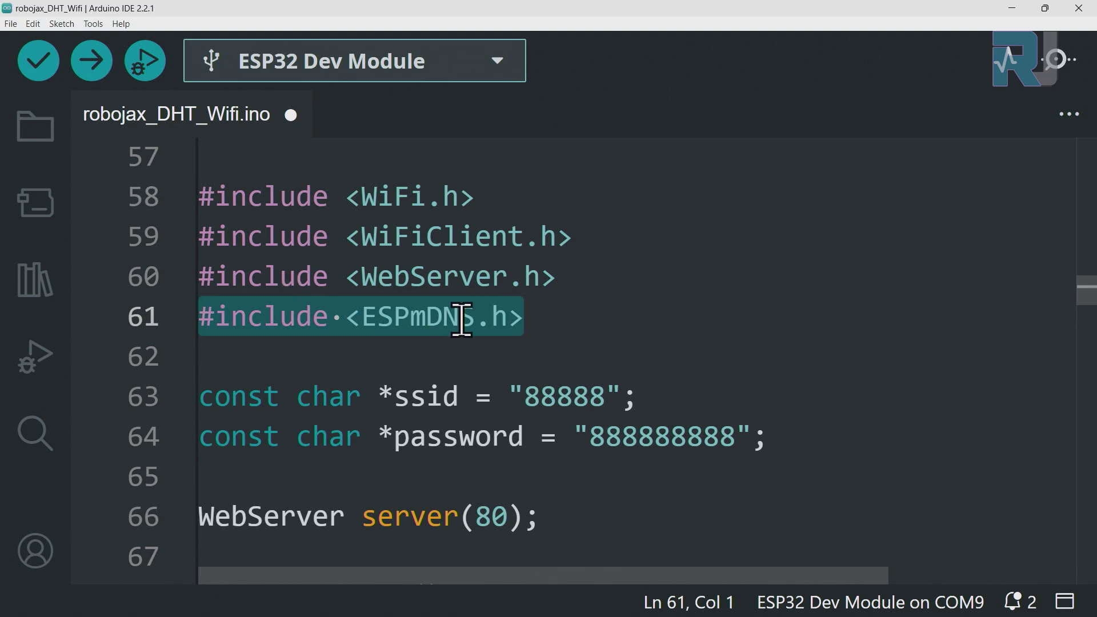
click(526, 318)
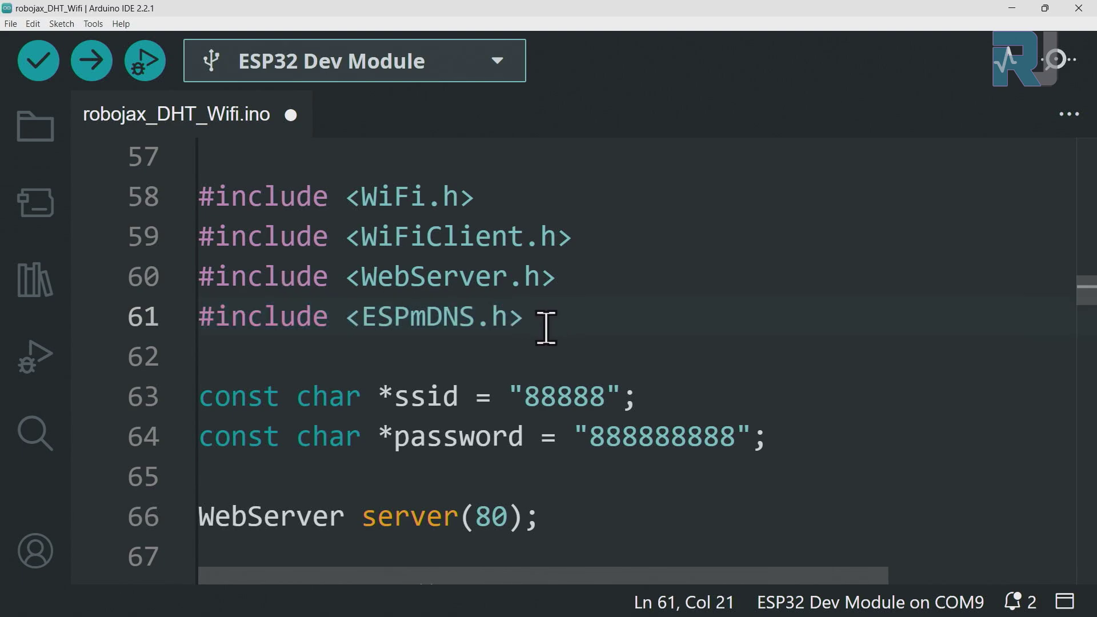
scroll(549, 325, down, 2)
Check the SSID and password placeholders, then change 'Book' to lowercase 'book'.
double_click(570, 213)
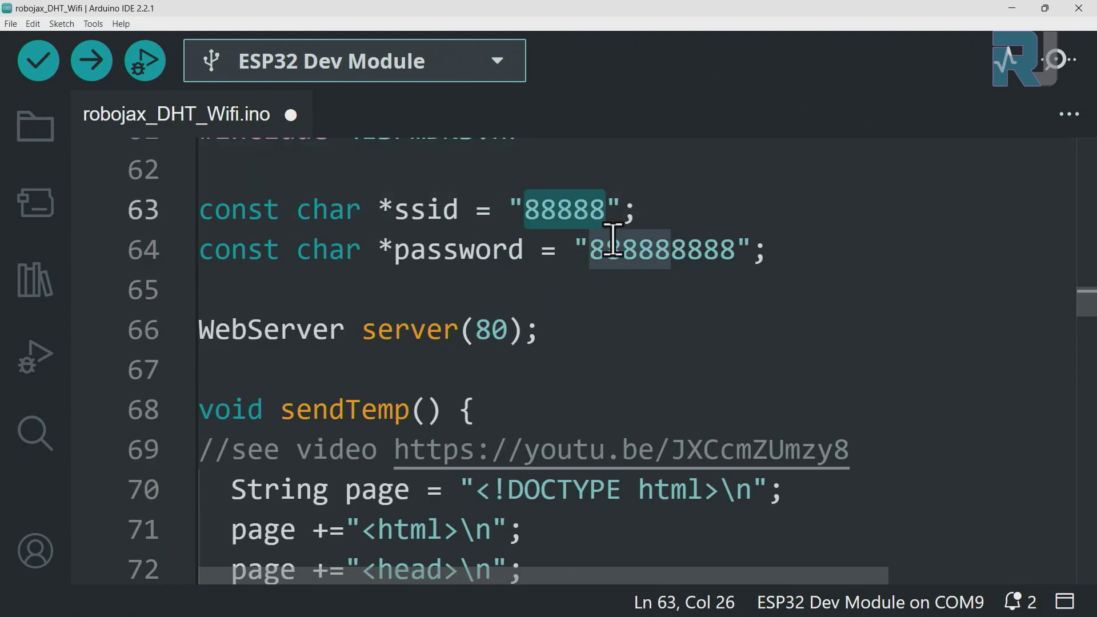
text(dars)
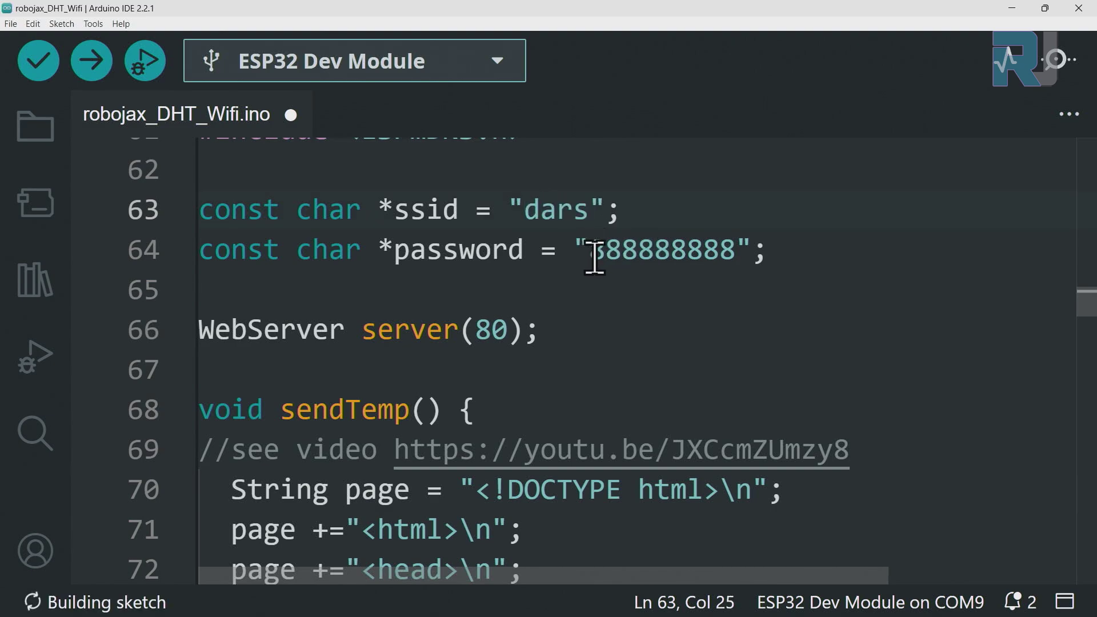
drag(589, 251, 735, 250)
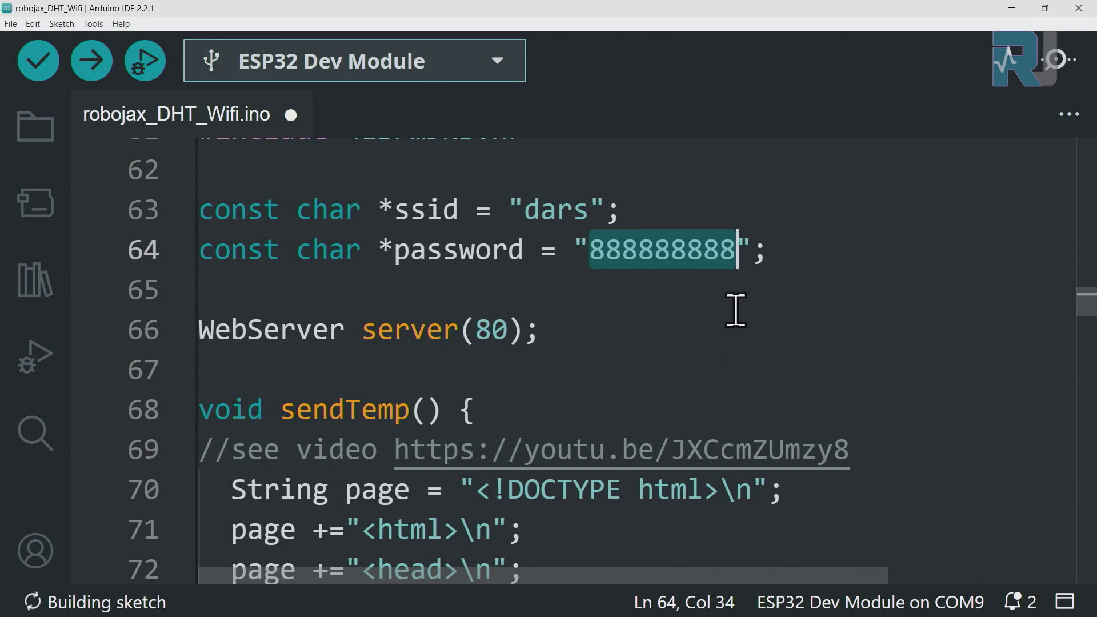
click(528, 211)
drag(525, 210, 600, 209)
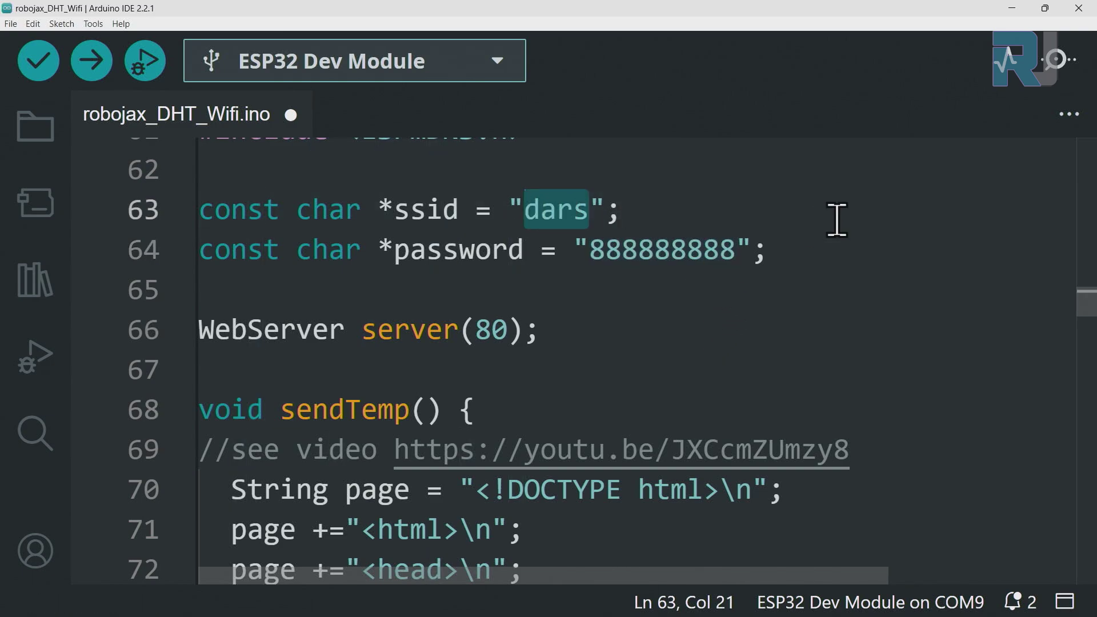
text(B)
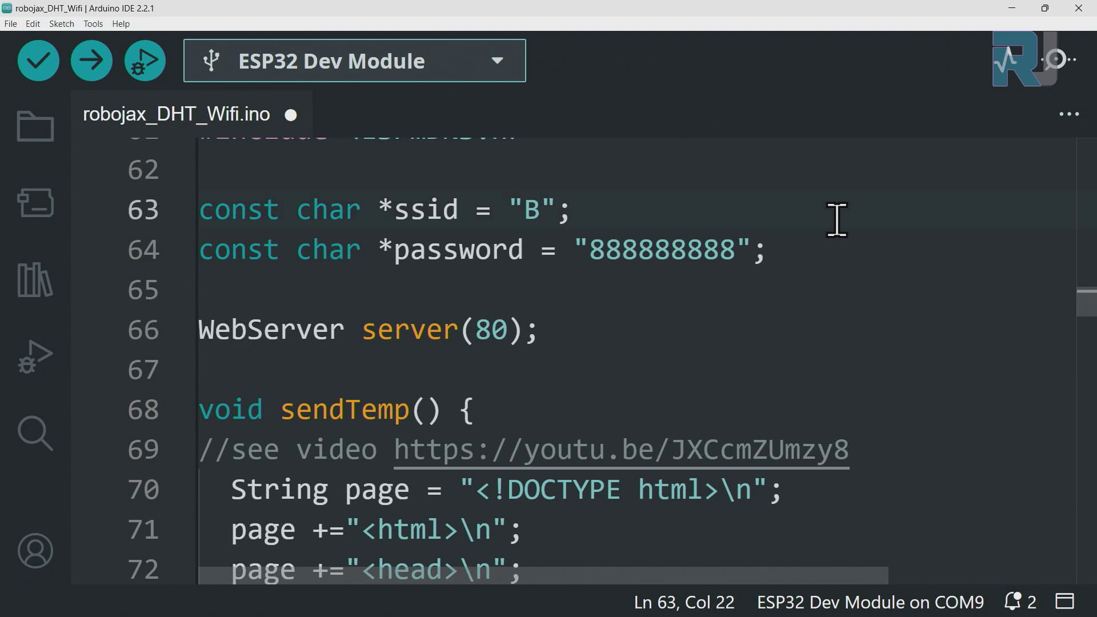
text(ook)
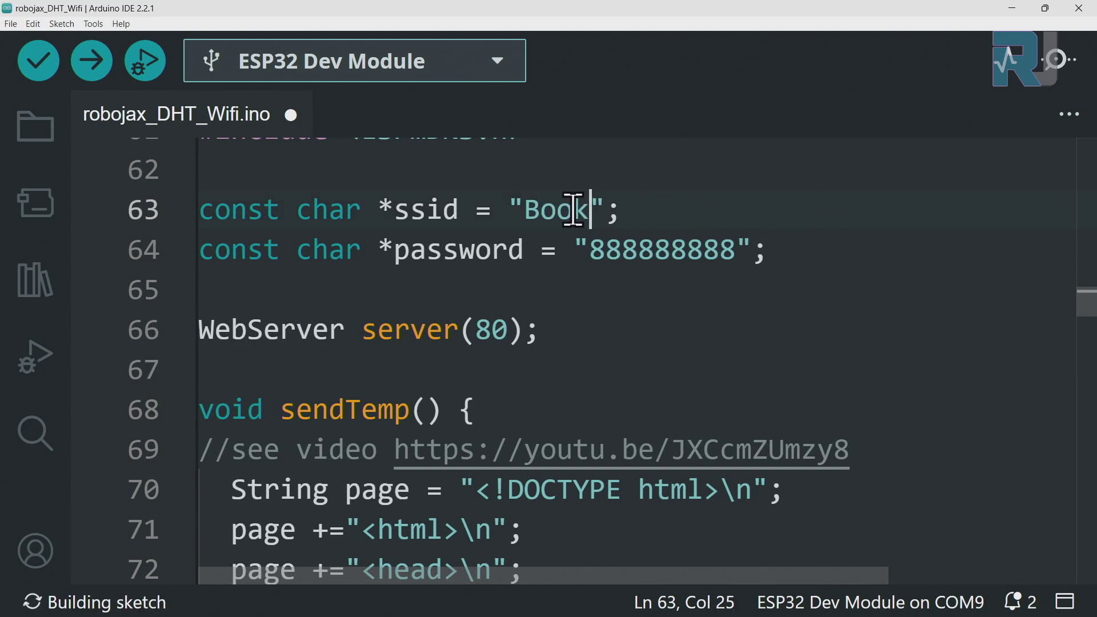
drag(531, 209, 544, 209)
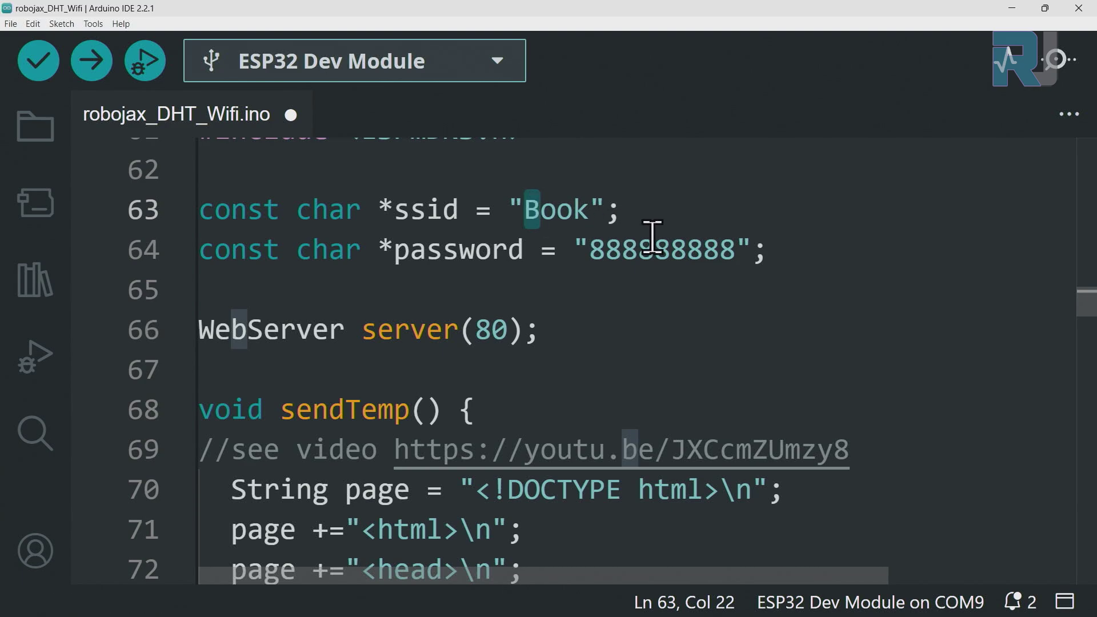
text(b)
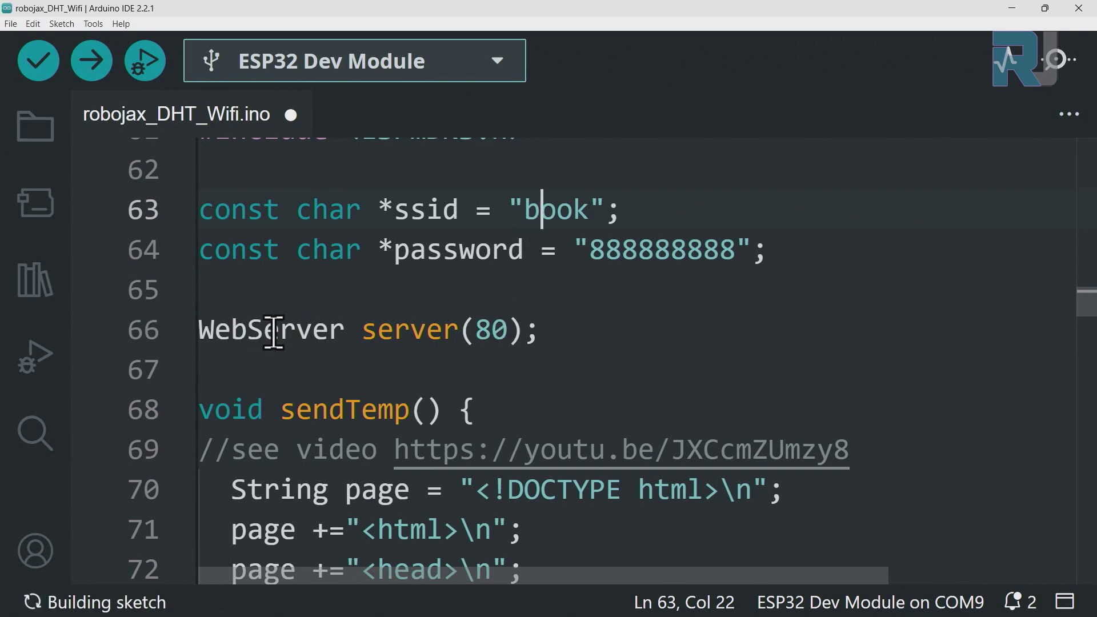
Review the WebServer server object declaration on port 80.
click(343, 329)
double_click(319, 329)
click(417, 330)
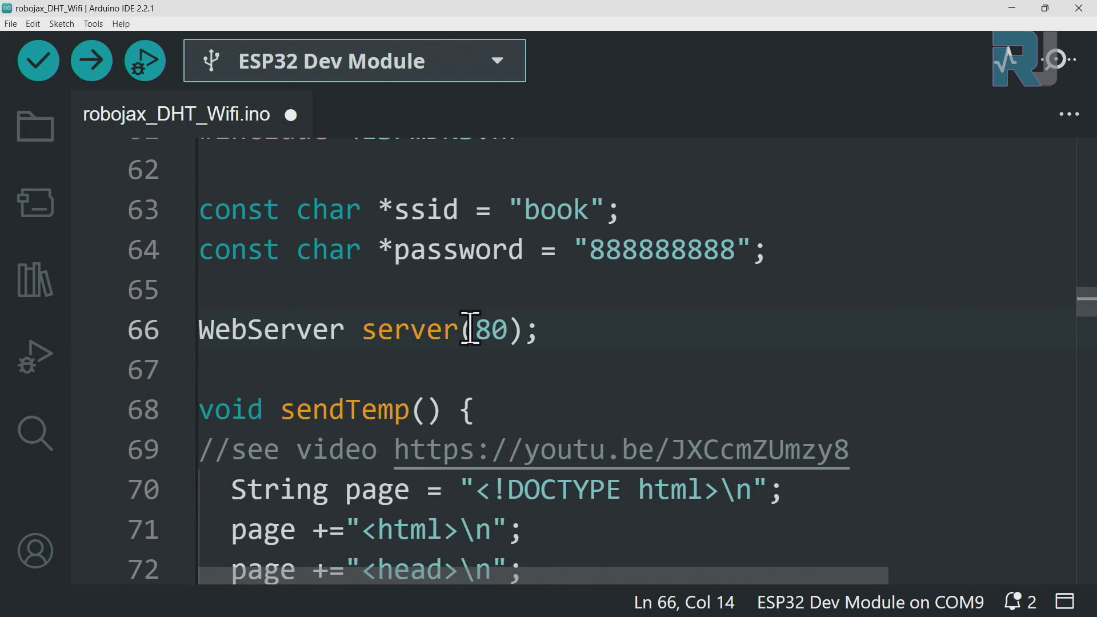
double_click(497, 329)
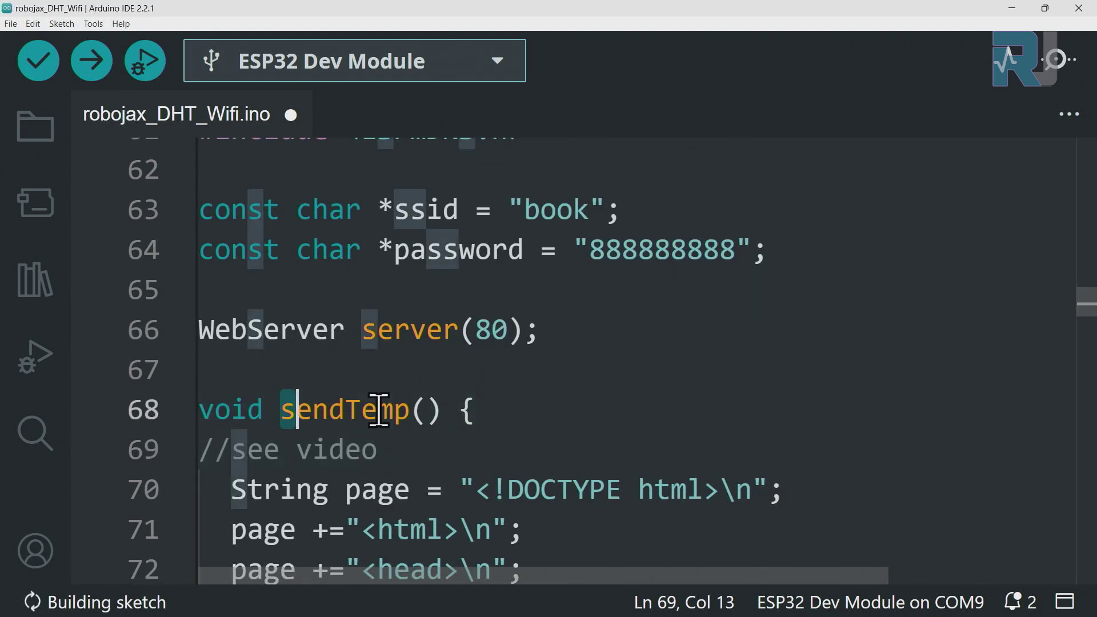
drag(280, 409, 463, 410)
scroll(467, 410, down, 1)
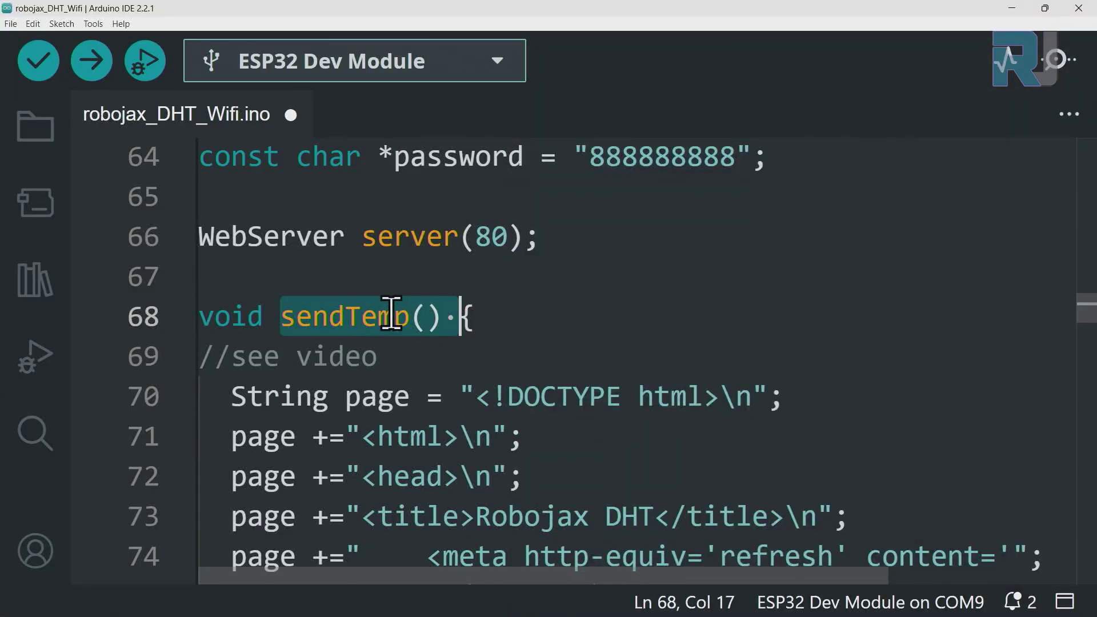
click(392, 317)
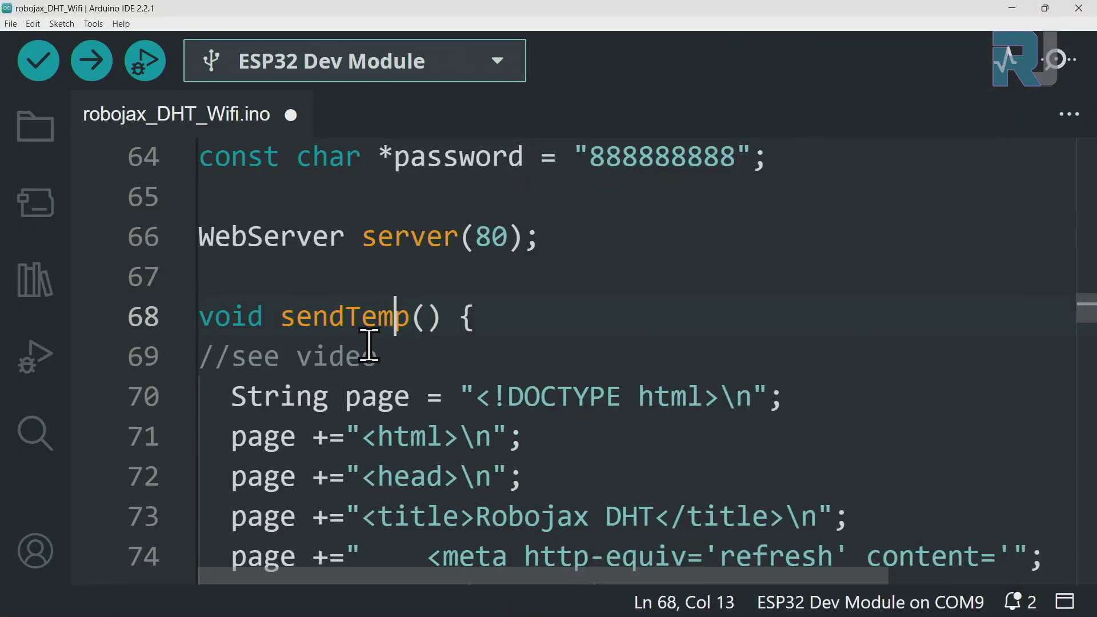
scroll(378, 343, down, 1)
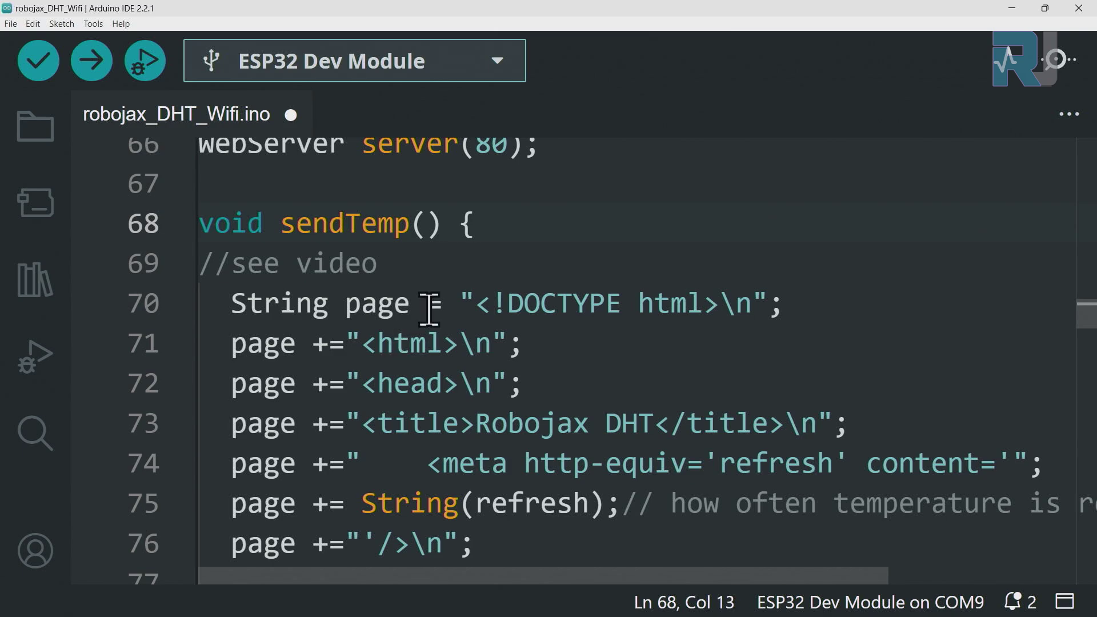
click(381, 303)
drag(477, 306, 720, 304)
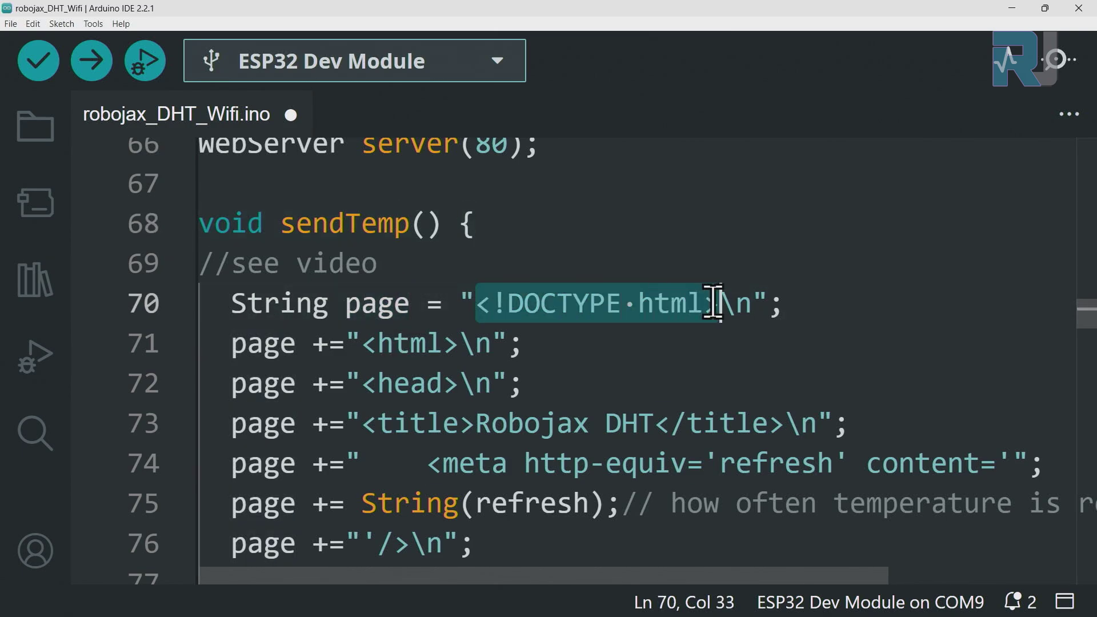
double_click(377, 344)
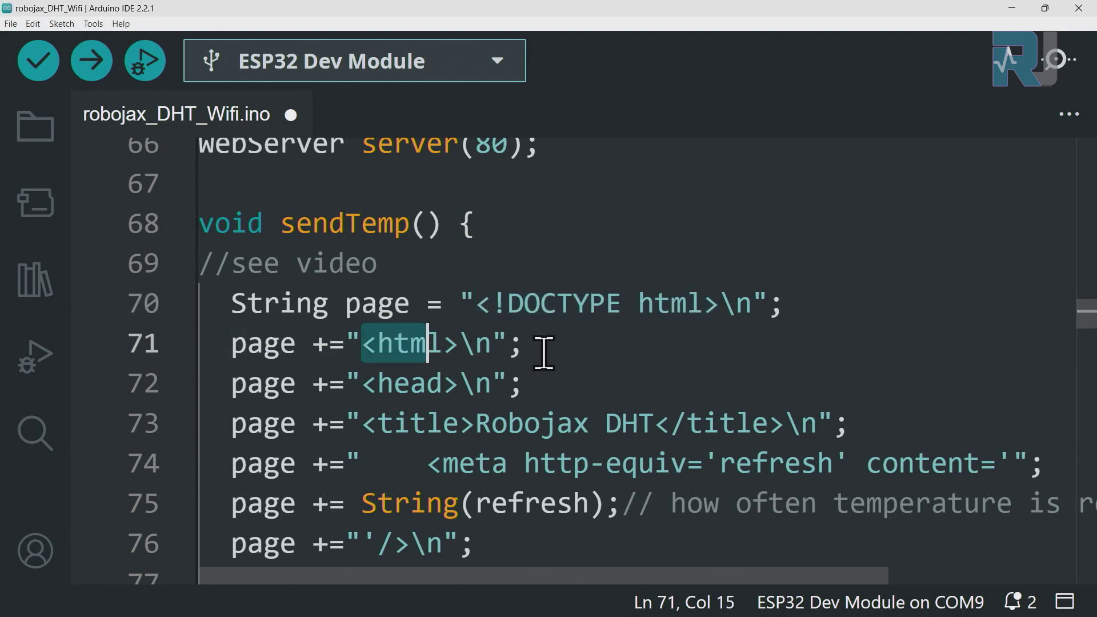
click(294, 341)
click(393, 305)
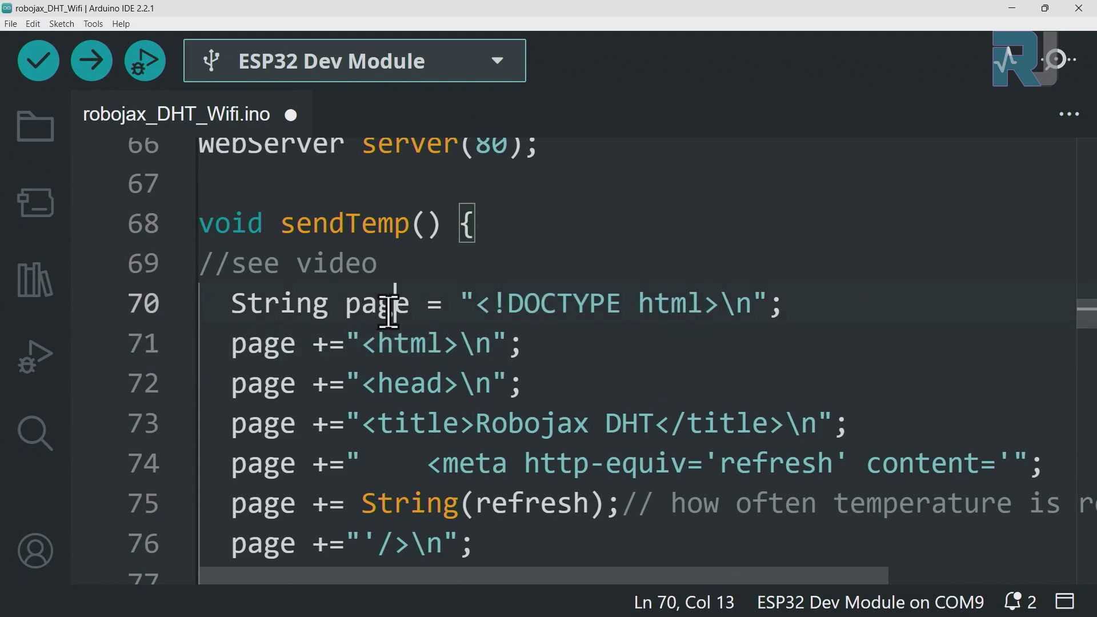
click(315, 343)
click(252, 344)
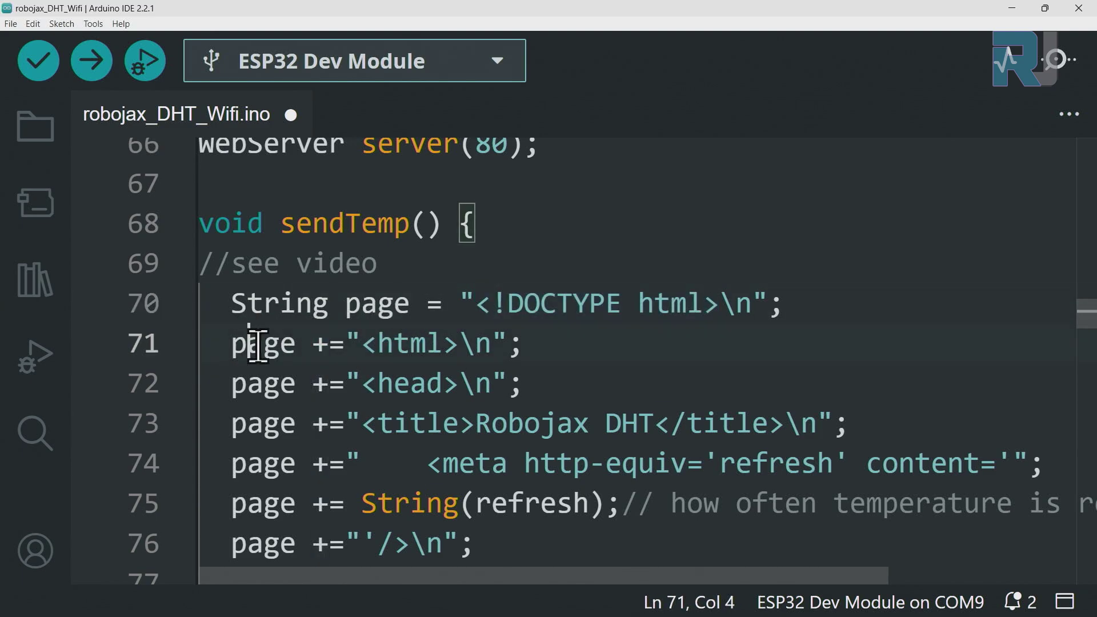
double_click(372, 304)
click(477, 303)
drag(477, 304, 709, 305)
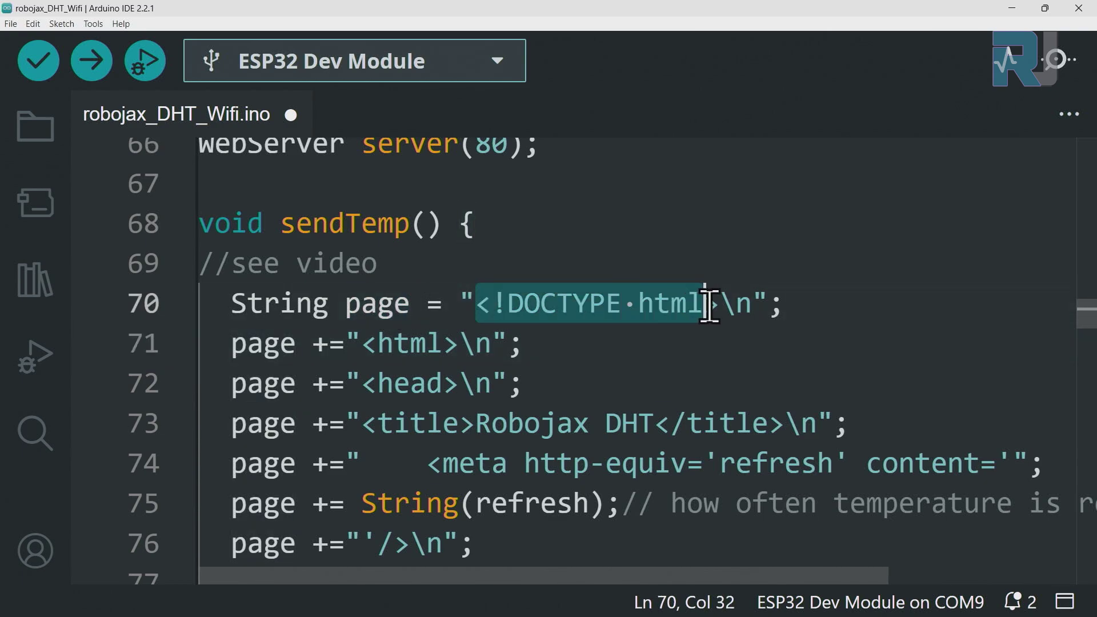
drag(509, 343, 377, 343)
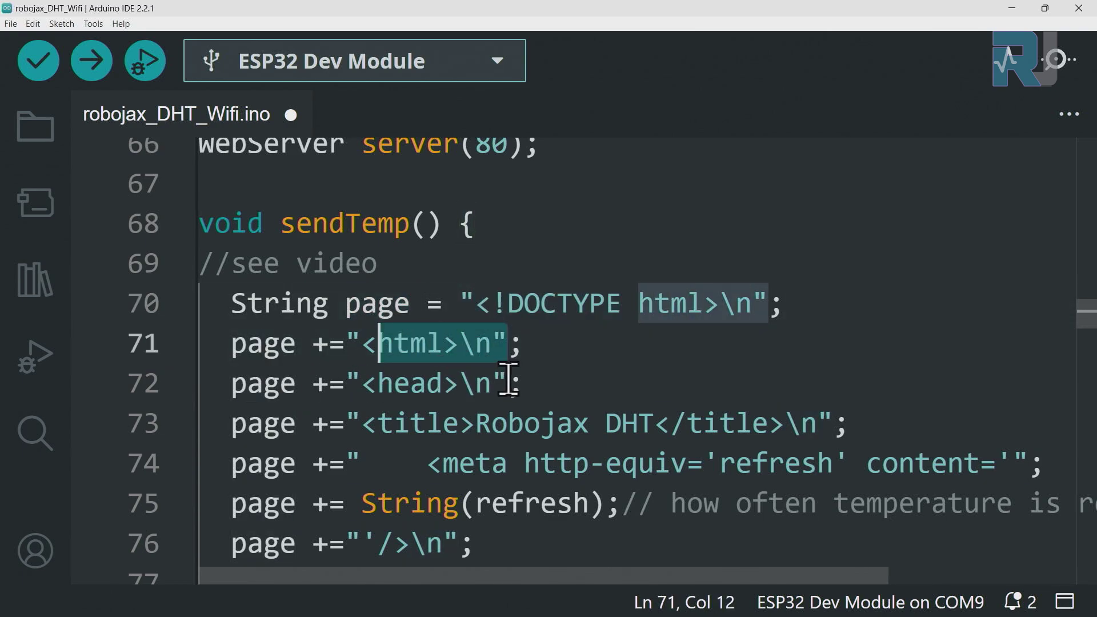
drag(508, 382, 332, 383)
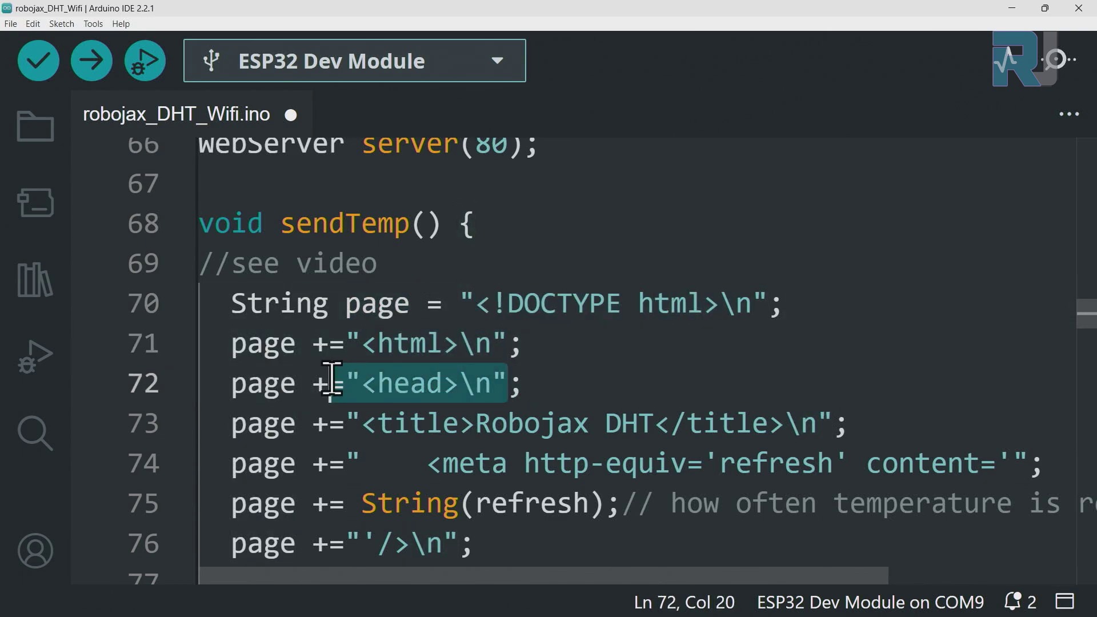
click(312, 344)
click(313, 383)
scroll(373, 375, down, 1)
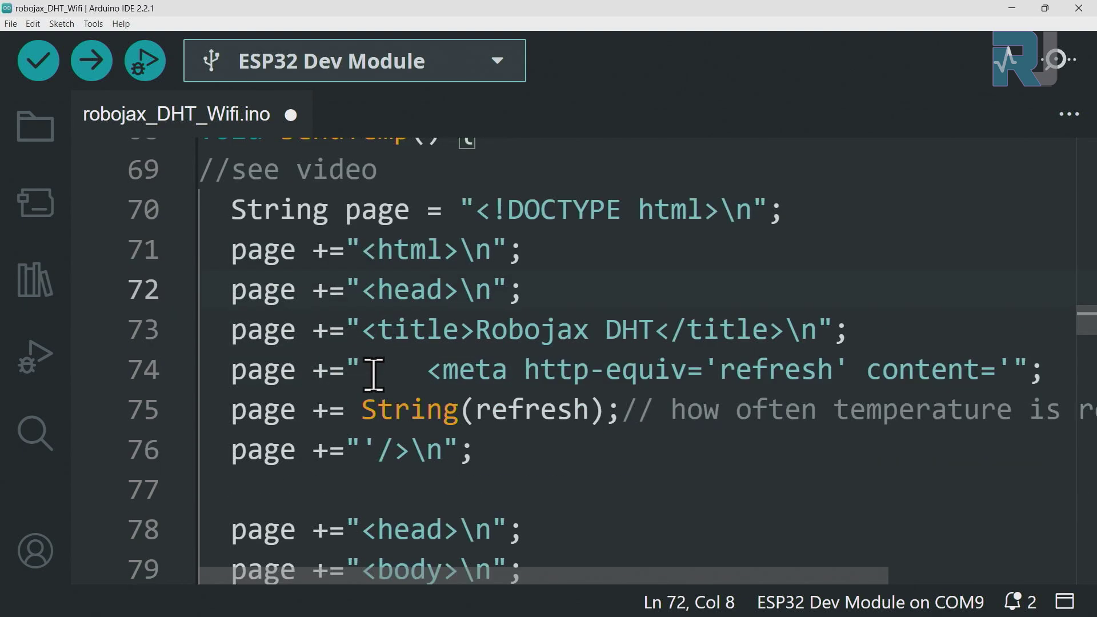
drag(461, 330, 719, 330)
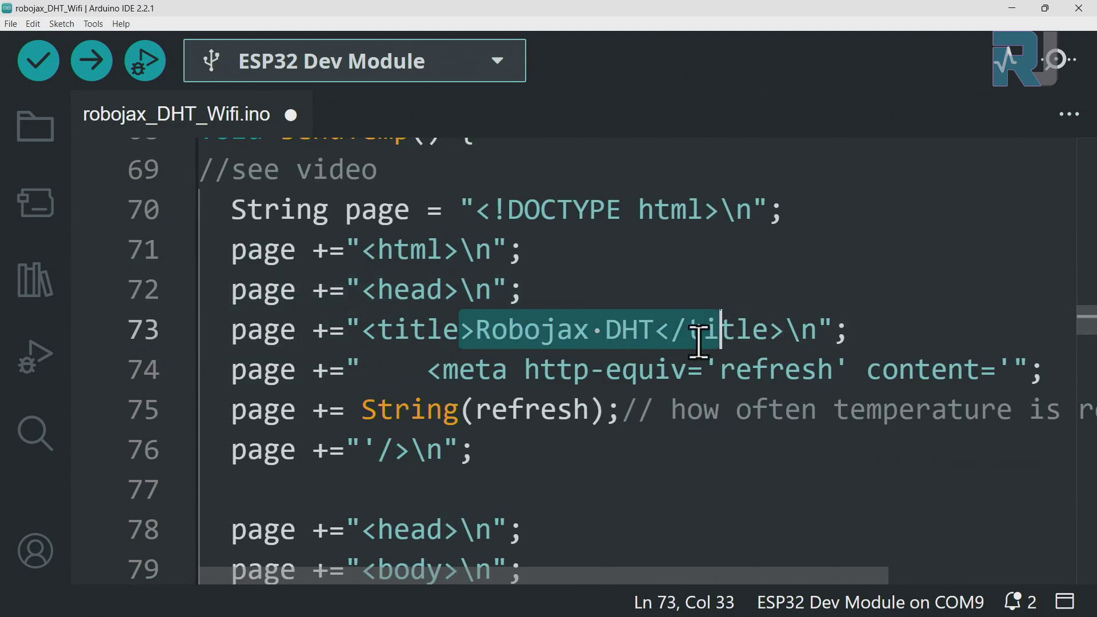
click(664, 605)
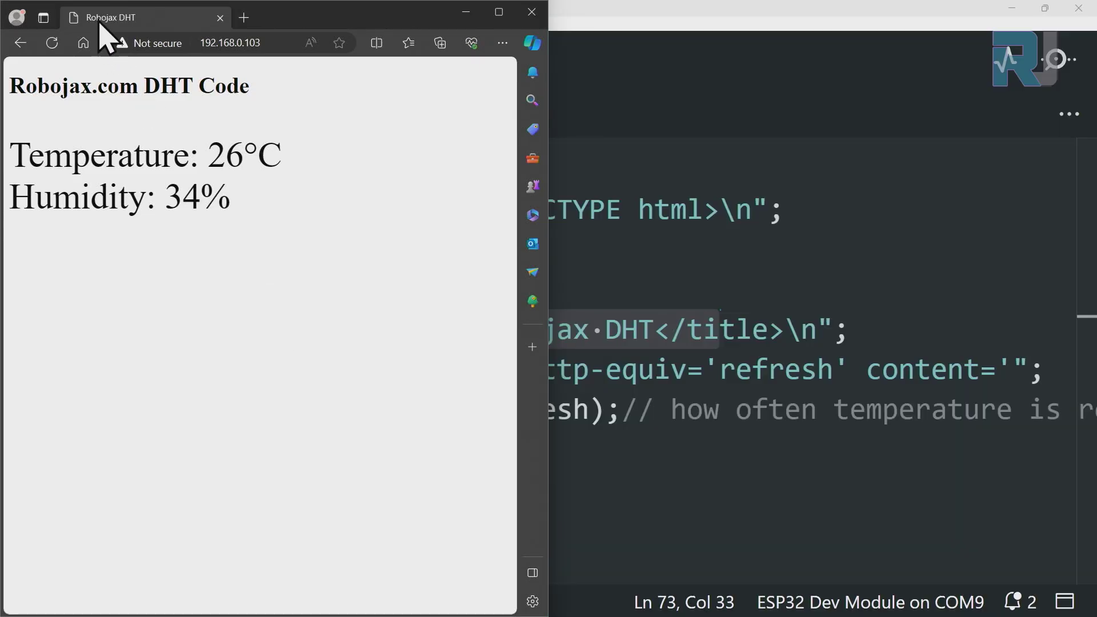
click(566, 163)
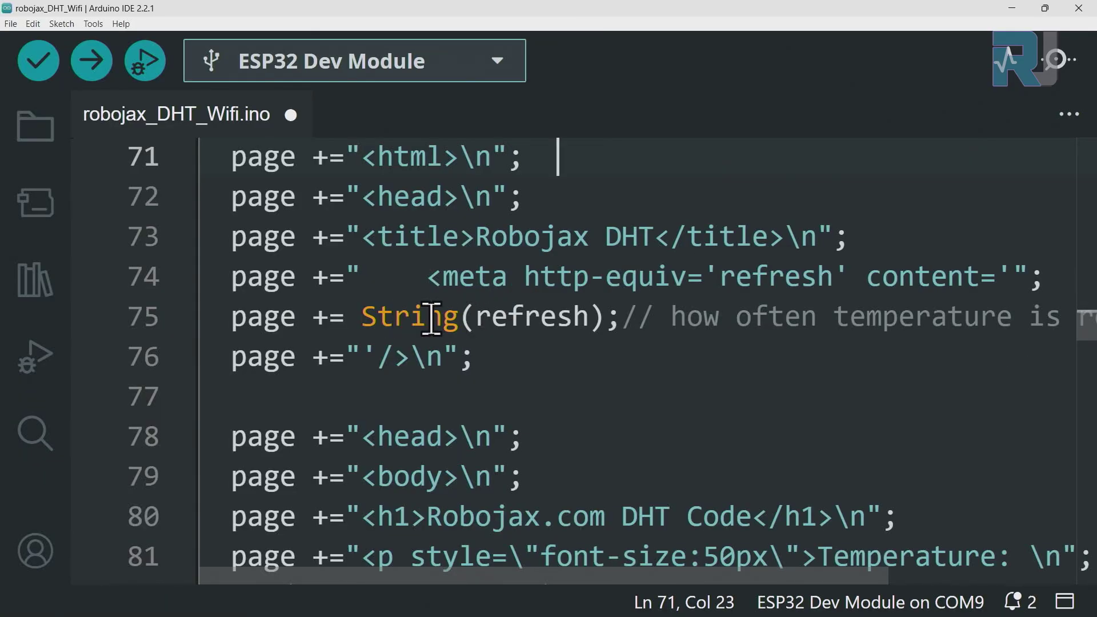
double_click(527, 317)
click(467, 358)
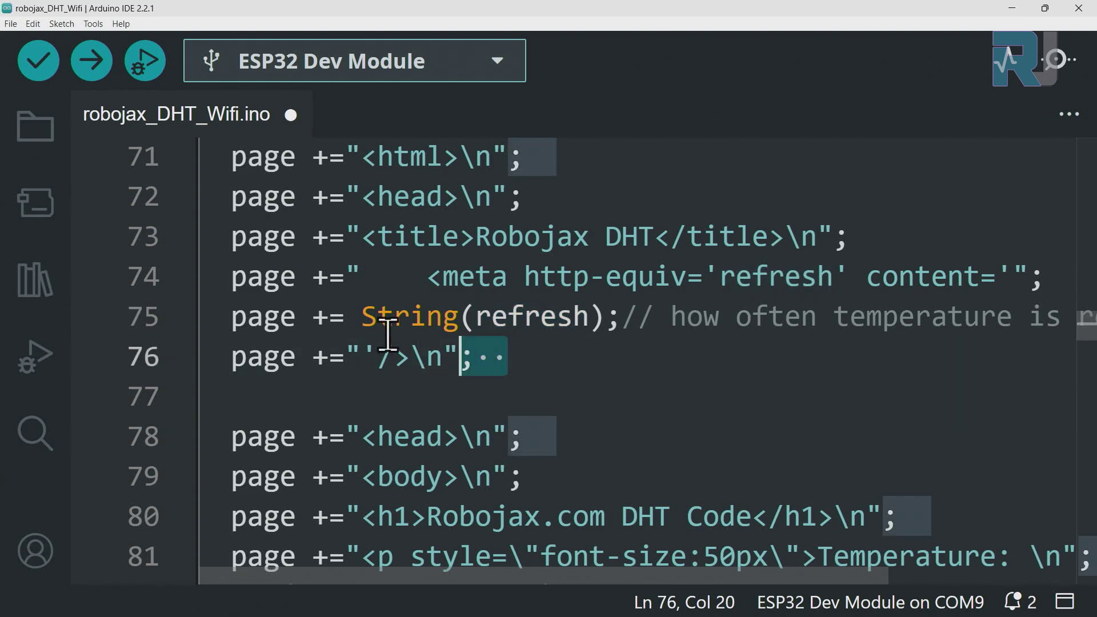
shift+click(245, 237)
scroll(446, 339, down, 2)
drag(426, 330, 753, 329)
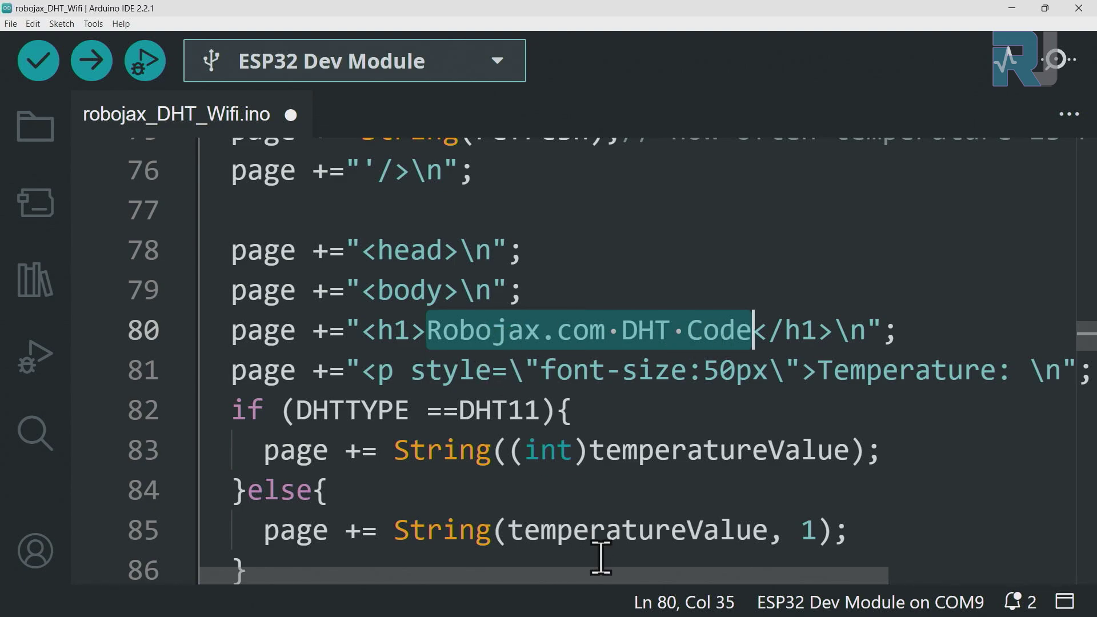
click(538, 531)
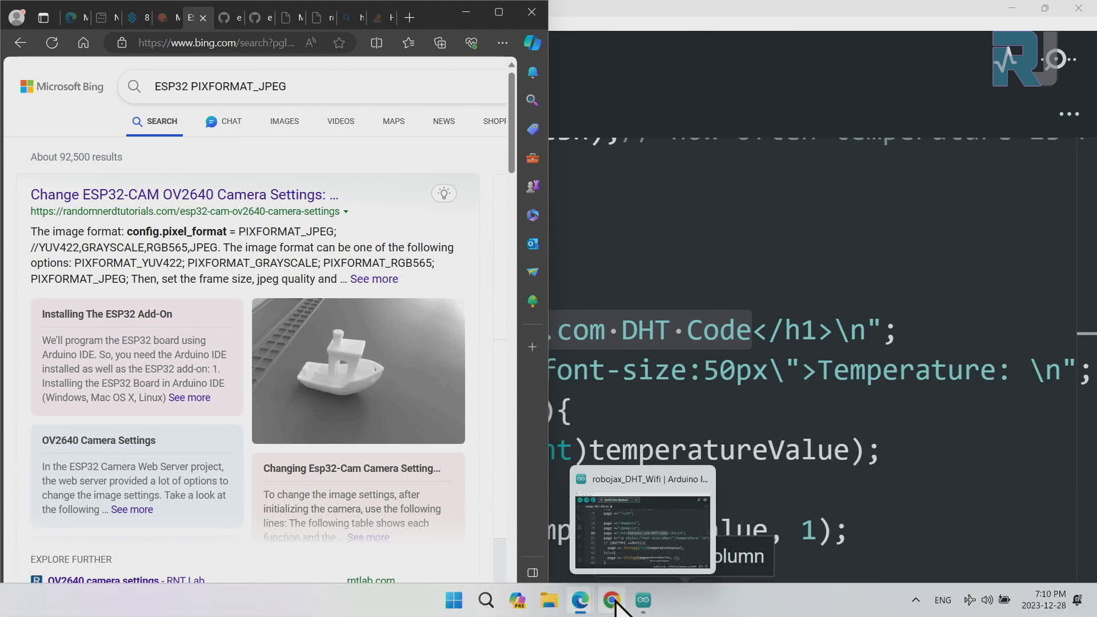
click(625, 535)
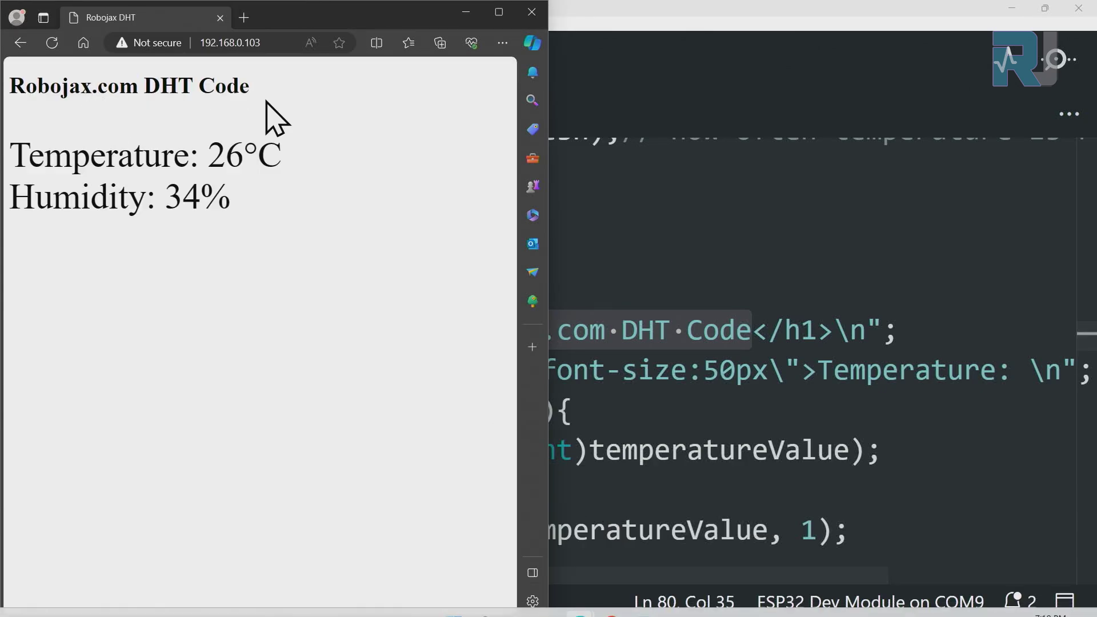
click(685, 360)
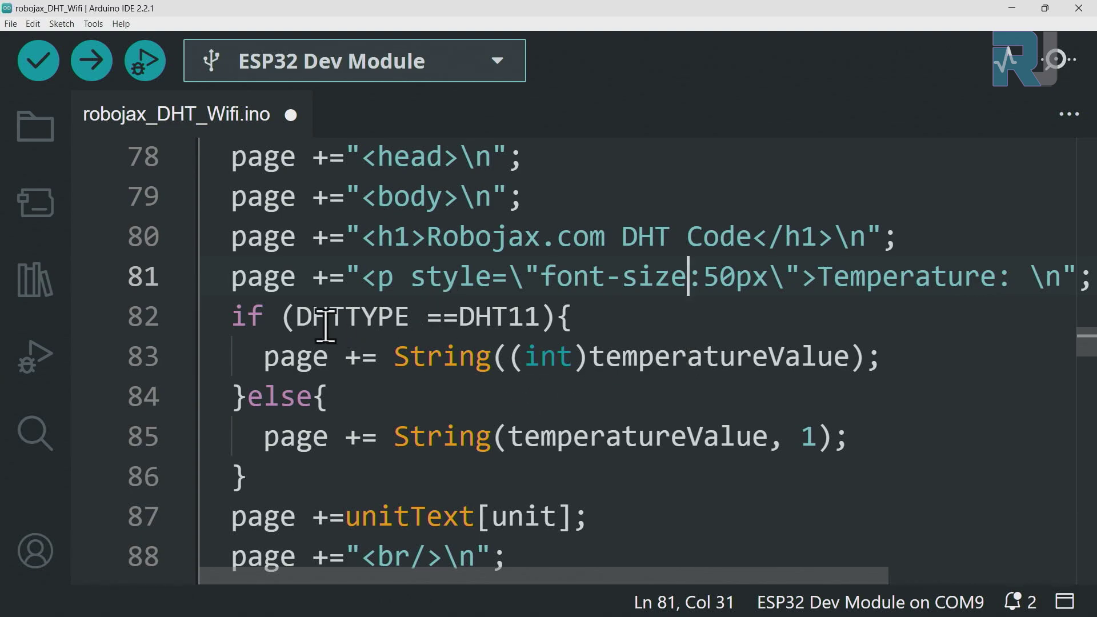
drag(299, 317, 410, 317)
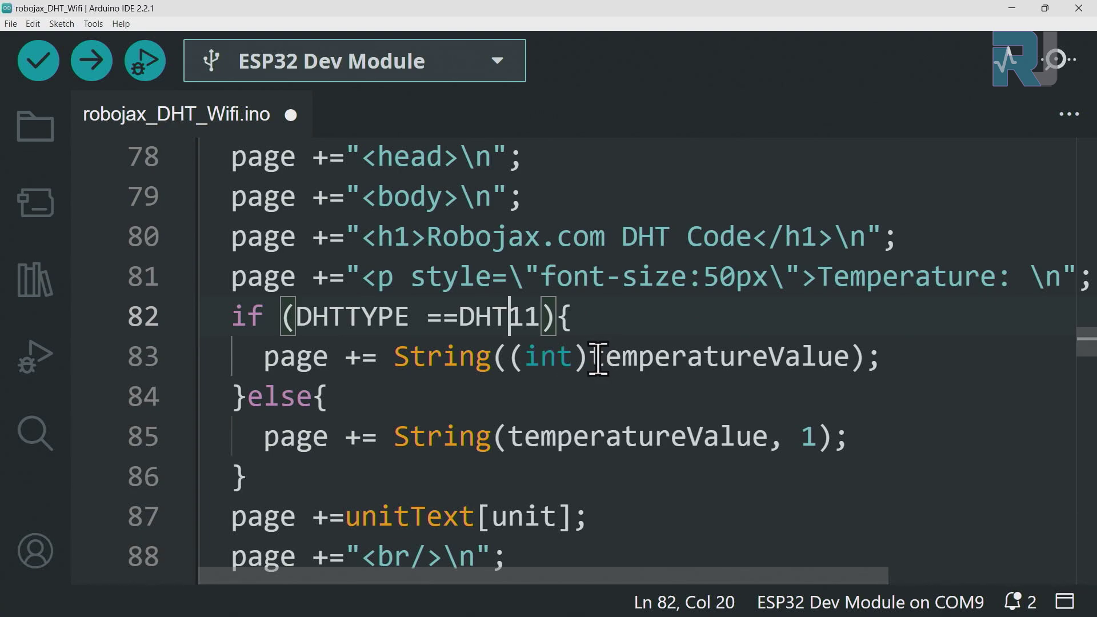
drag(591, 357, 771, 352)
click(535, 356)
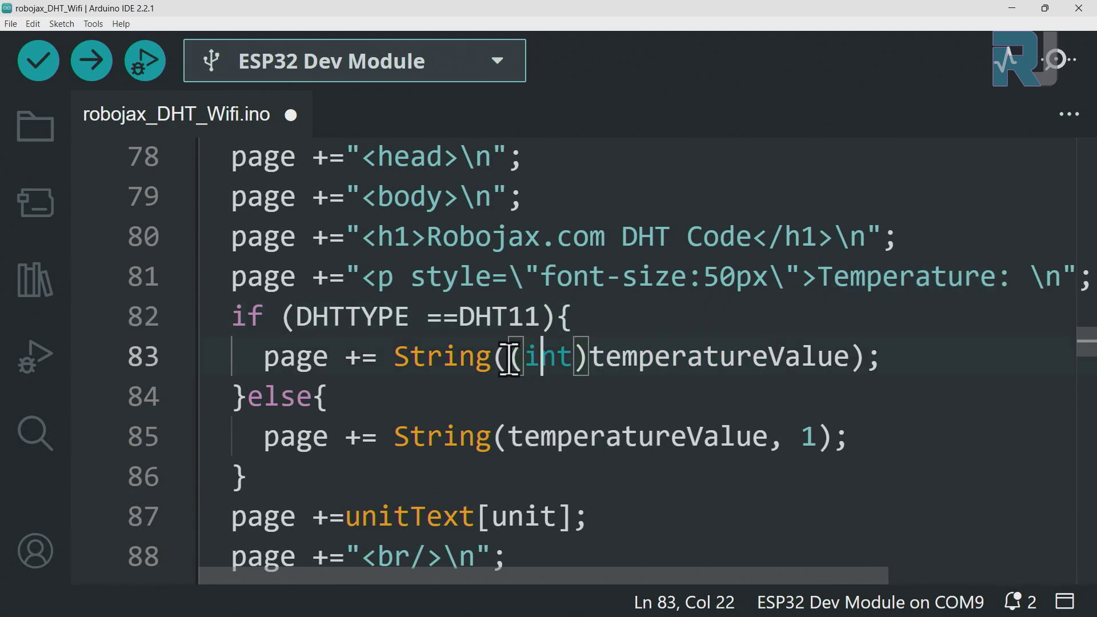
drag(394, 357, 866, 356)
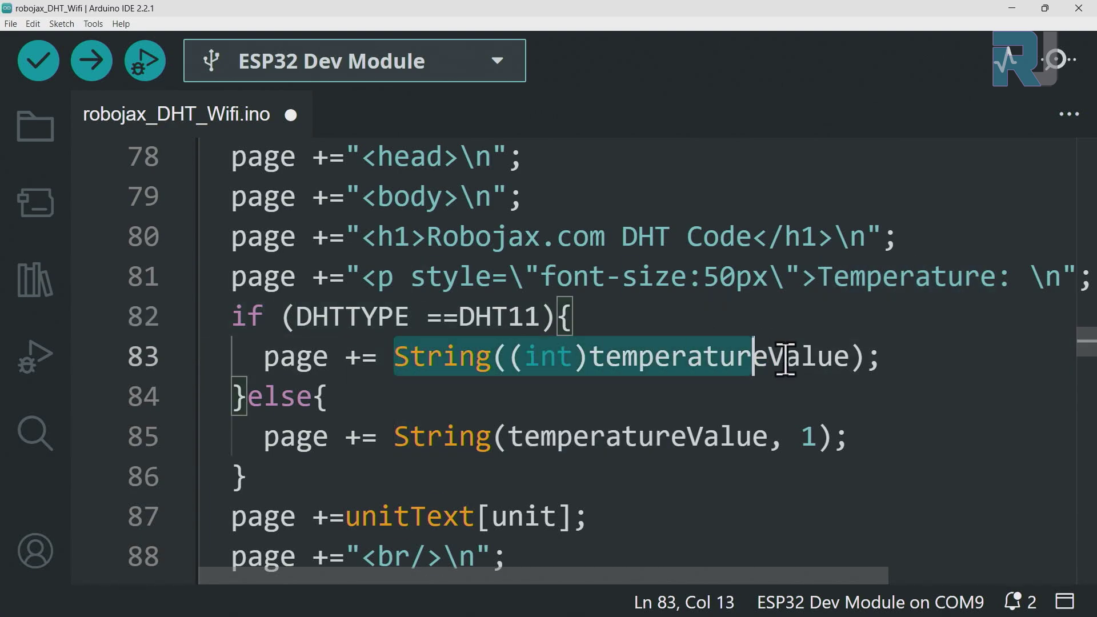
click(286, 396)
click(515, 317)
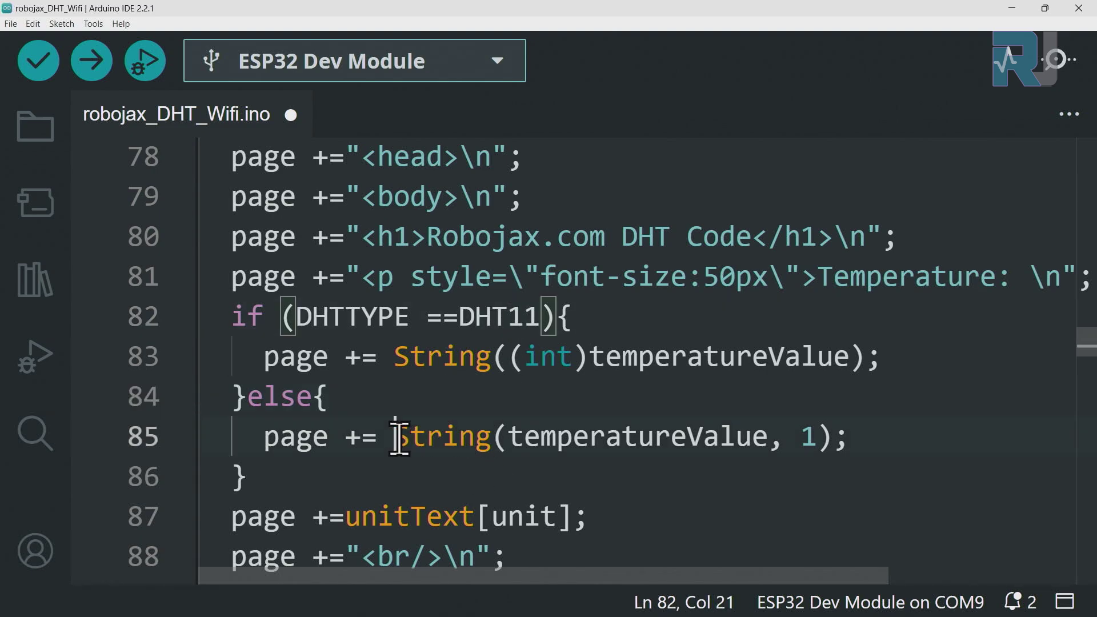
drag(397, 437, 736, 438)
double_click(806, 435)
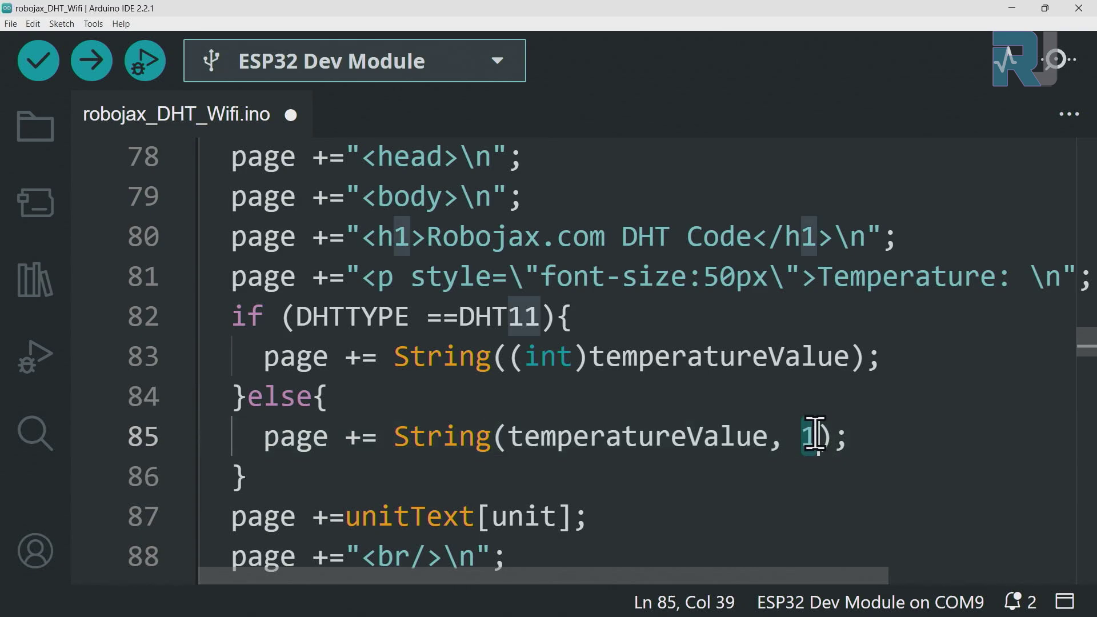
drag(264, 437, 575, 421)
scroll(335, 438, down, 1)
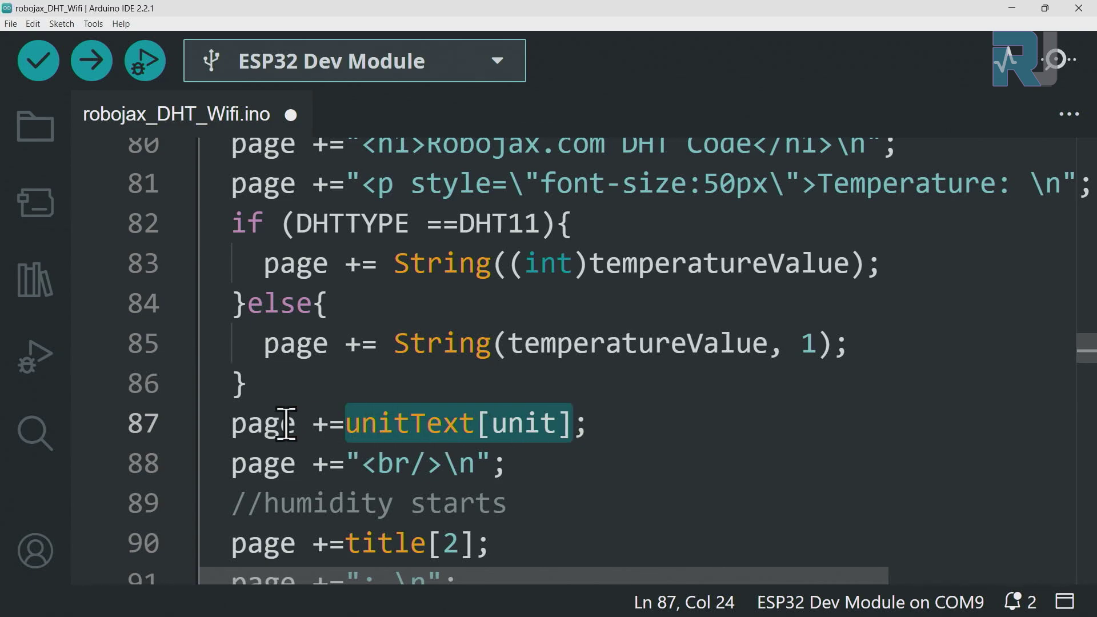
drag(232, 423, 314, 424)
scroll(377, 462, down, 1)
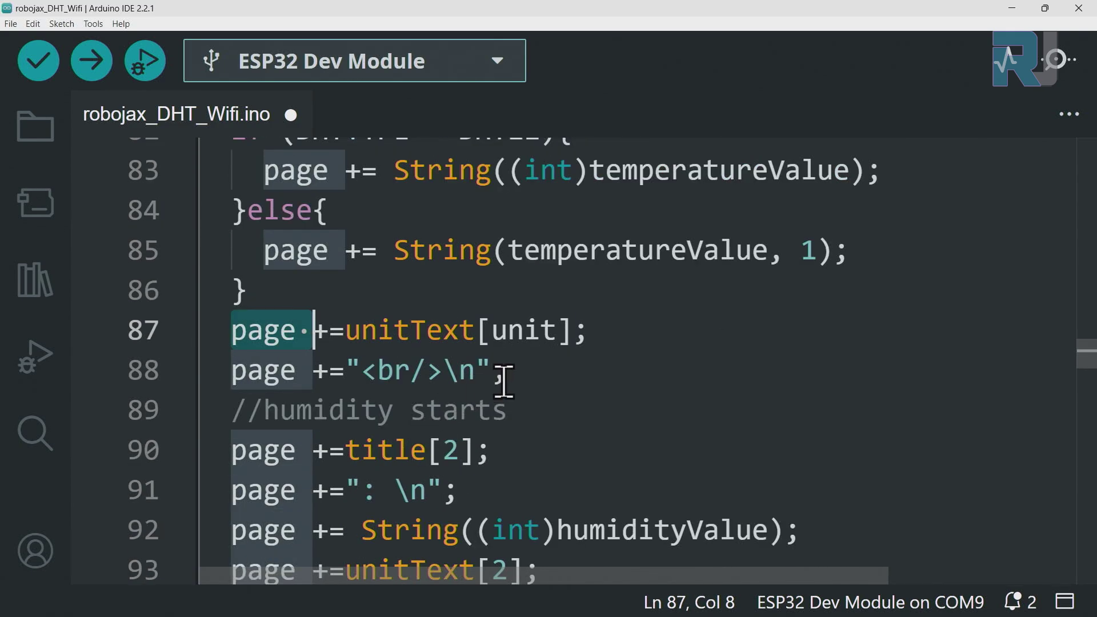
drag(505, 371, 216, 370)
scroll(438, 429, down, 1)
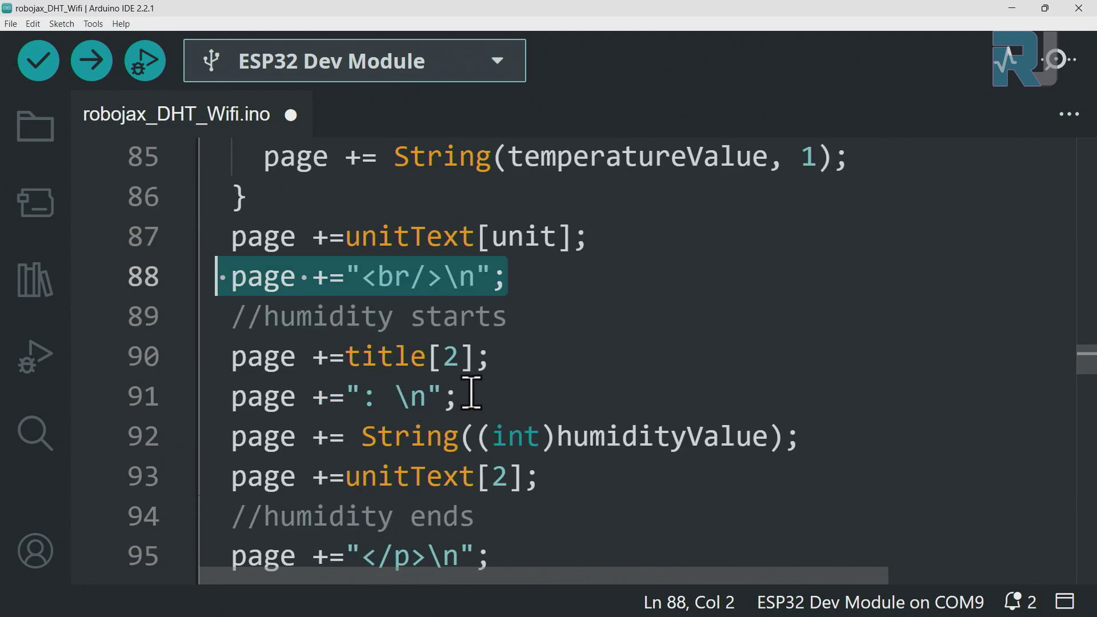
scroll(470, 392, down, 1)
drag(495, 460, 232, 223)
click(408, 263)
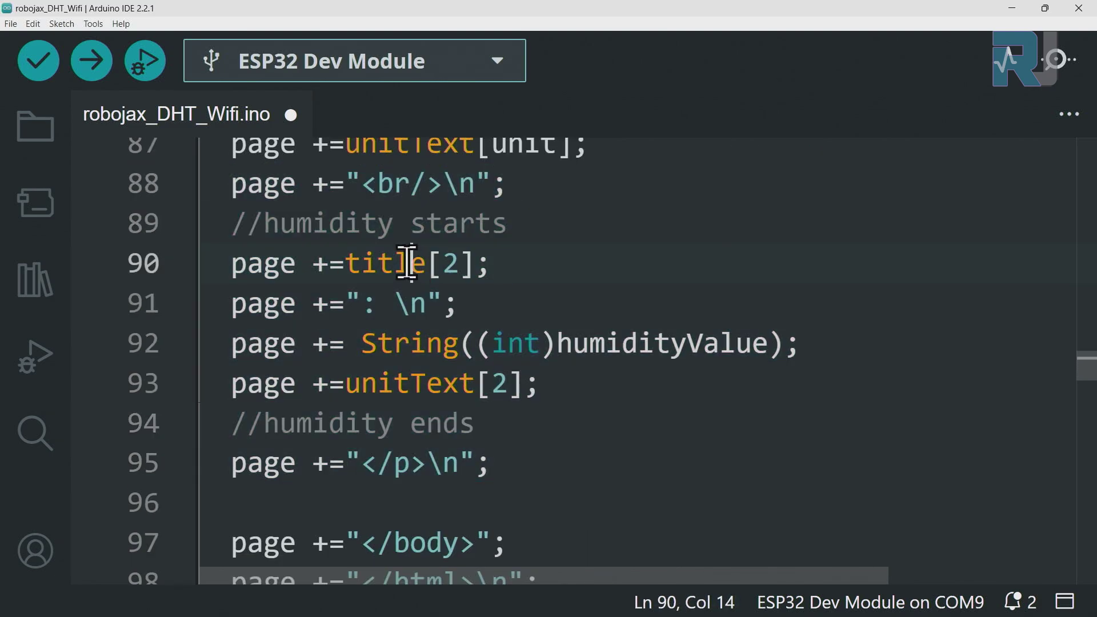
double_click(407, 263)
drag(361, 343, 775, 344)
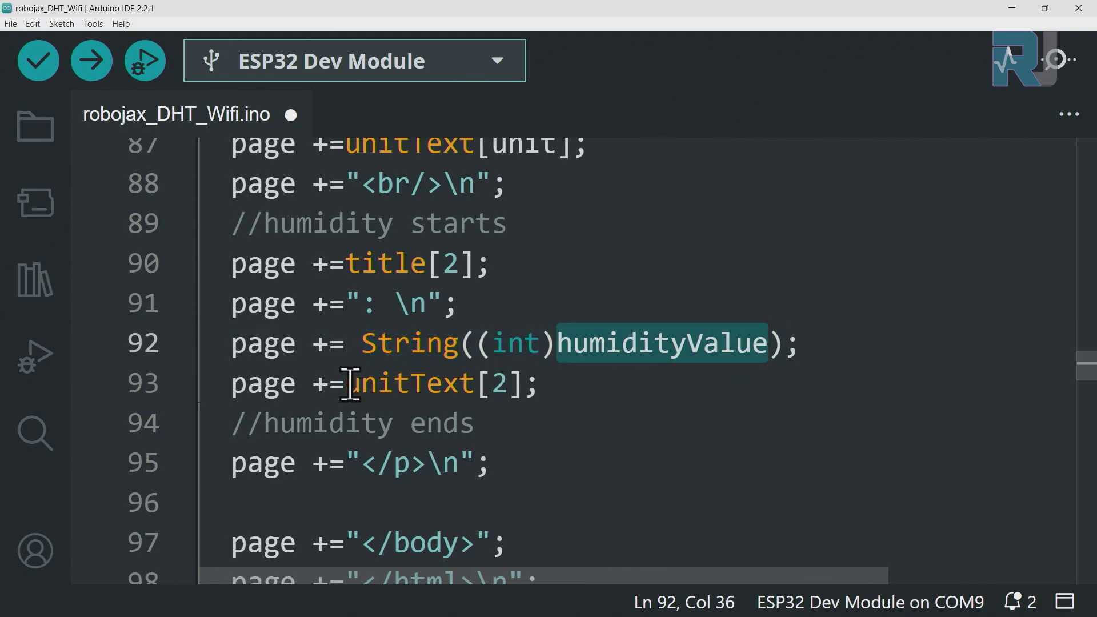
drag(347, 383, 520, 385)
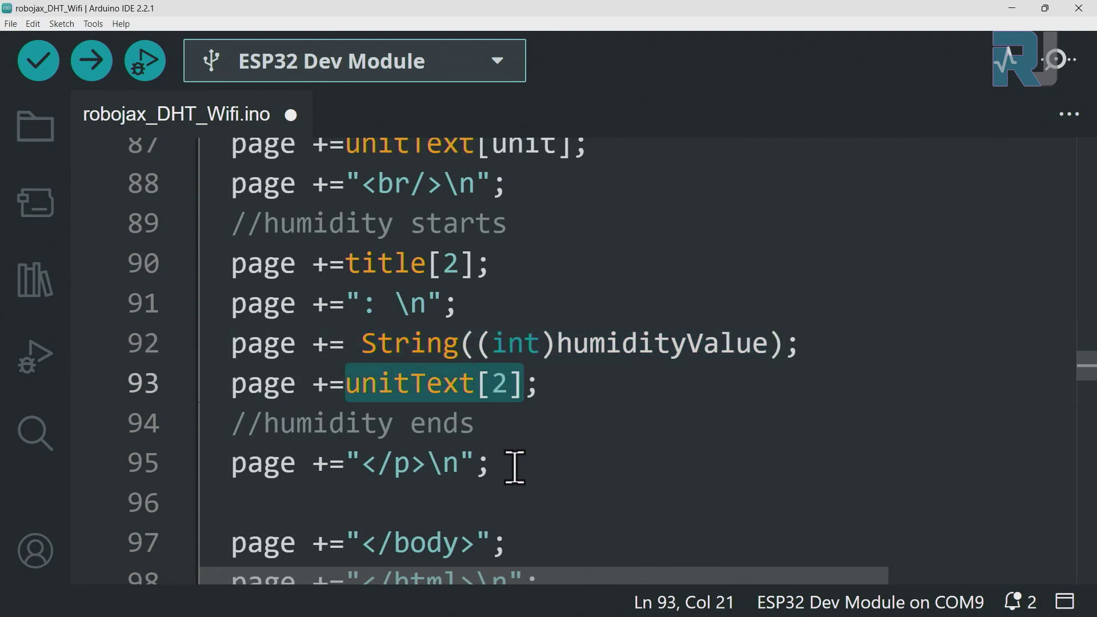
drag(514, 466, 201, 342)
scroll(474, 383, down, 2)
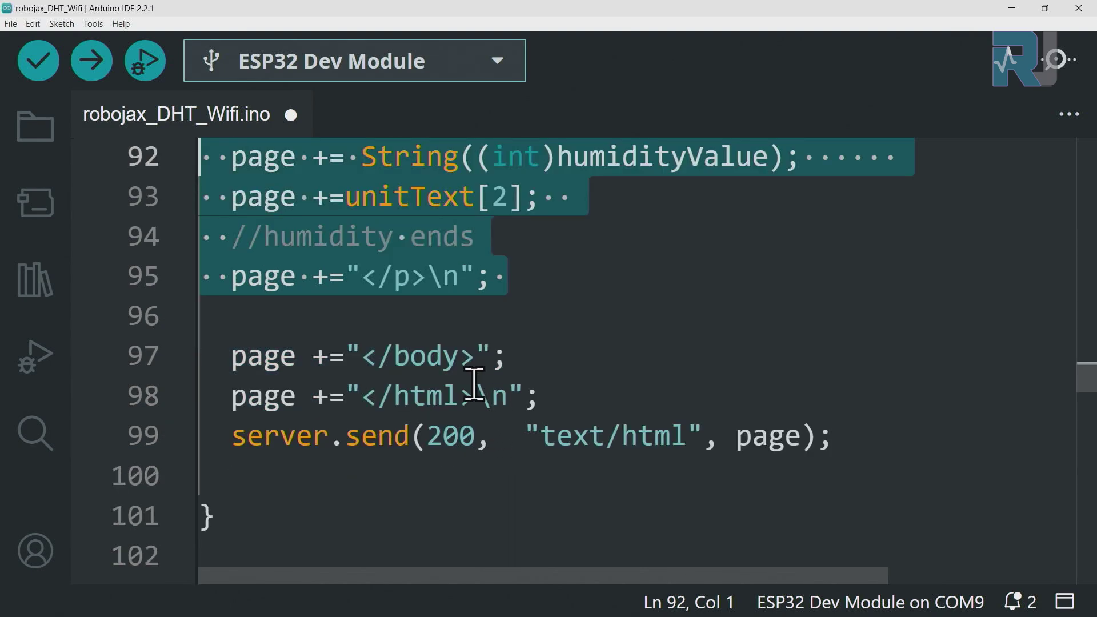
click(376, 359)
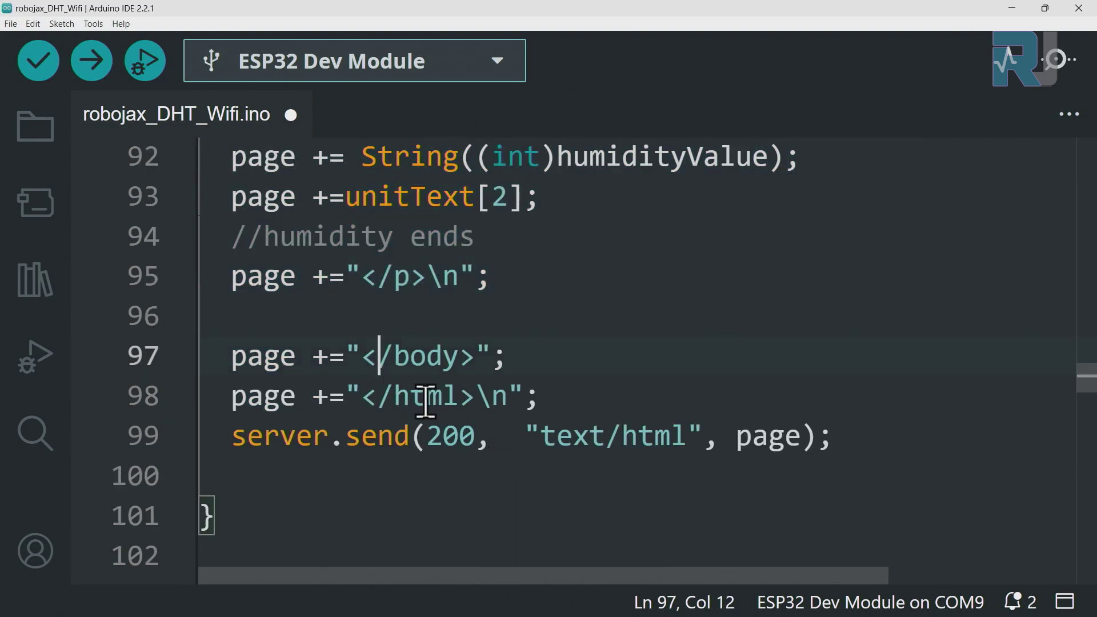
click(254, 358)
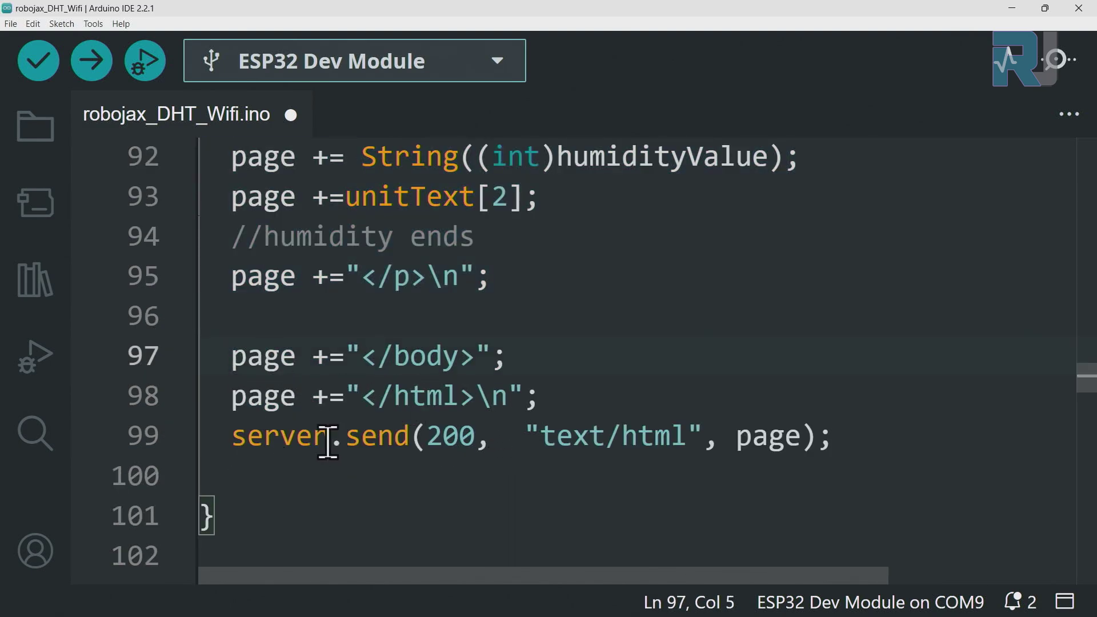
drag(426, 436, 477, 436)
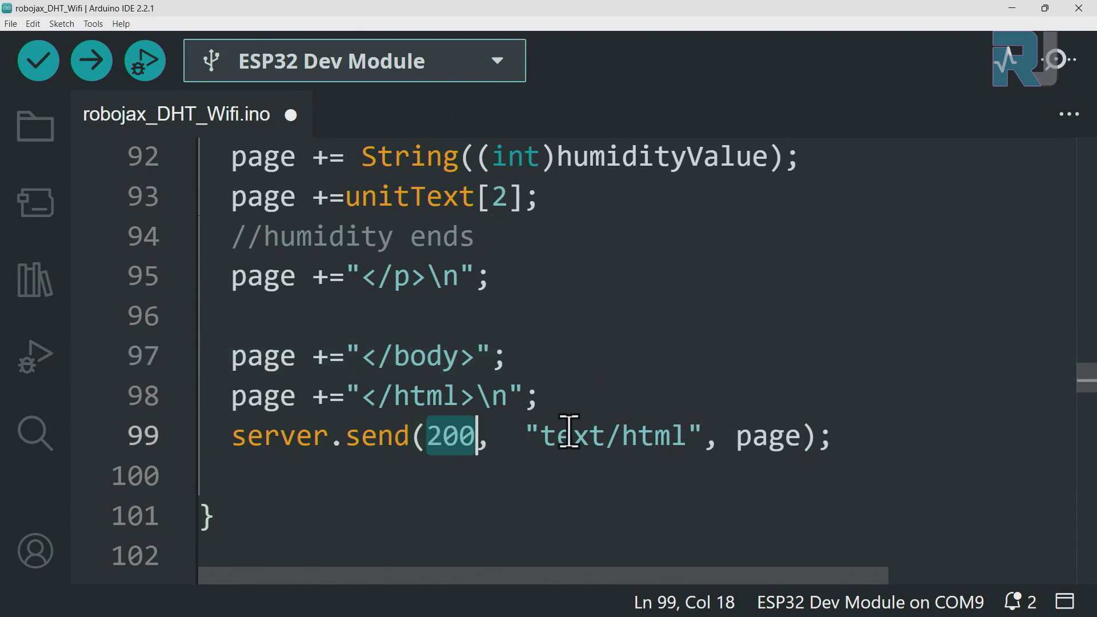
drag(527, 436, 703, 429)
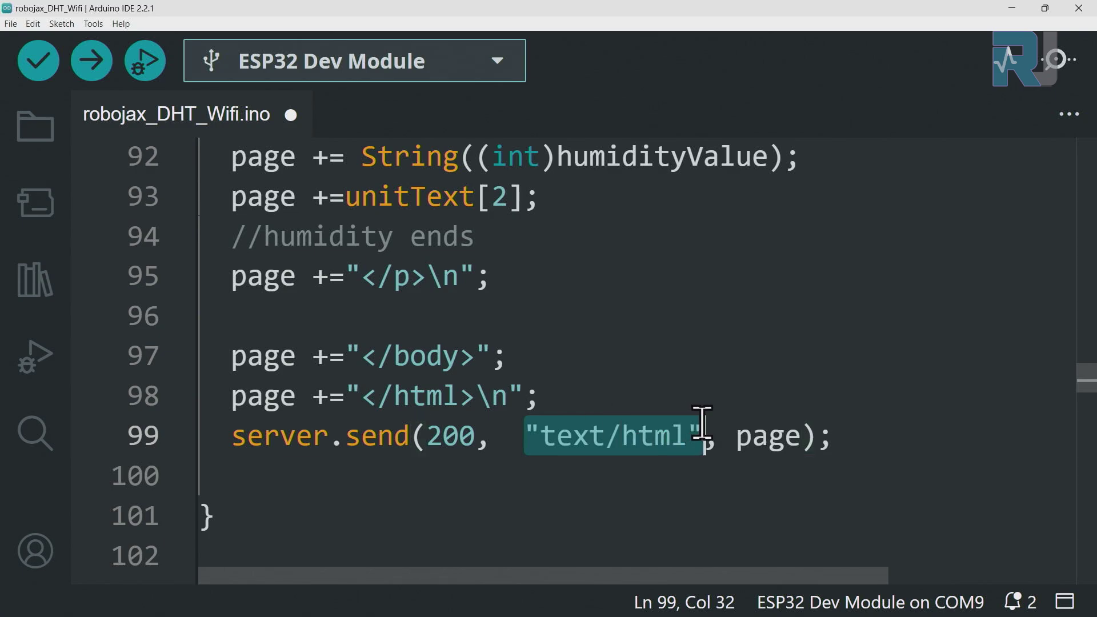
click(283, 396)
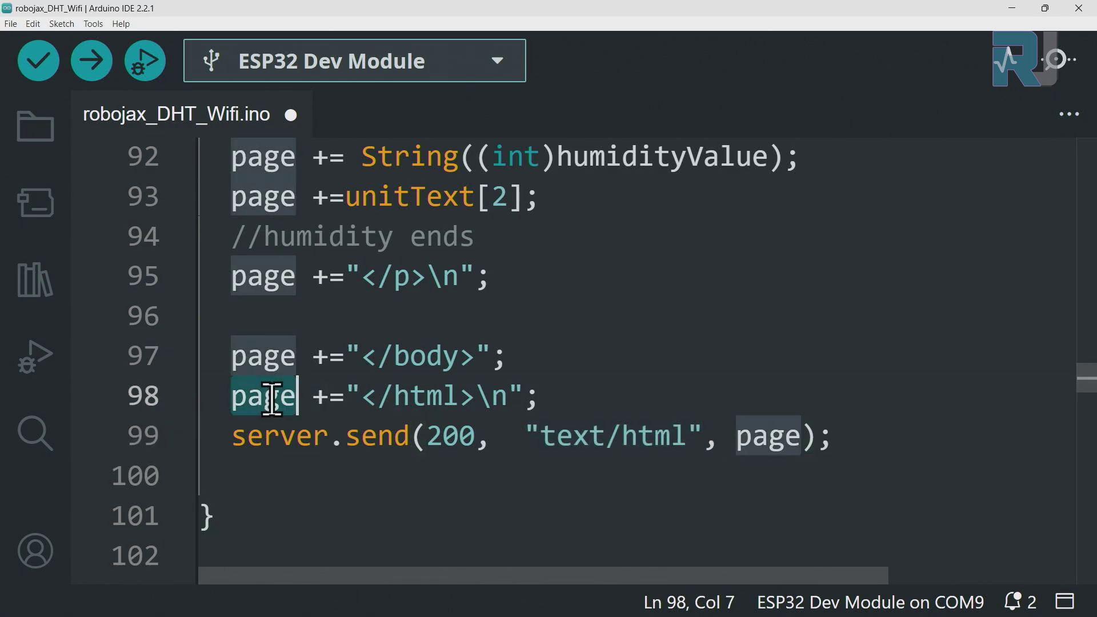
click(757, 439)
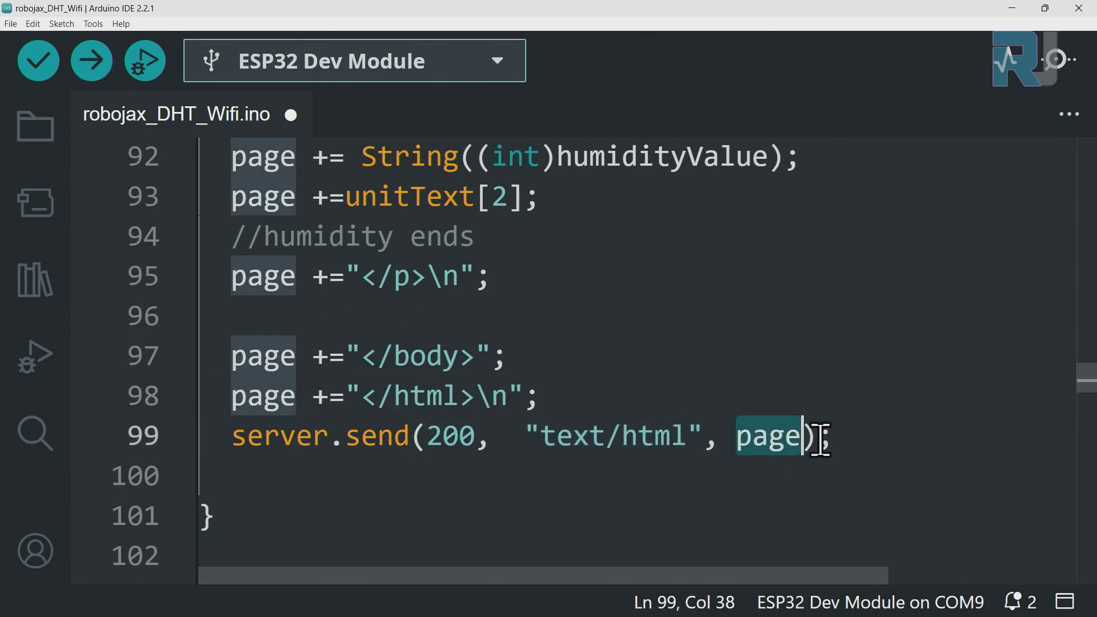
drag(835, 437, 218, 439)
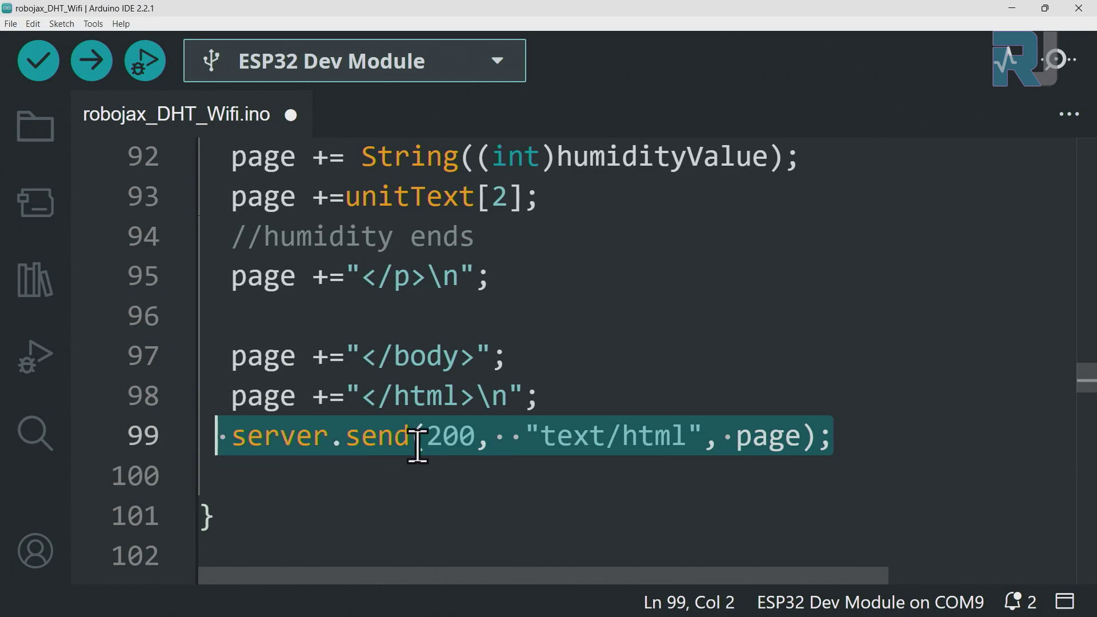
scroll(398, 469, down, 4)
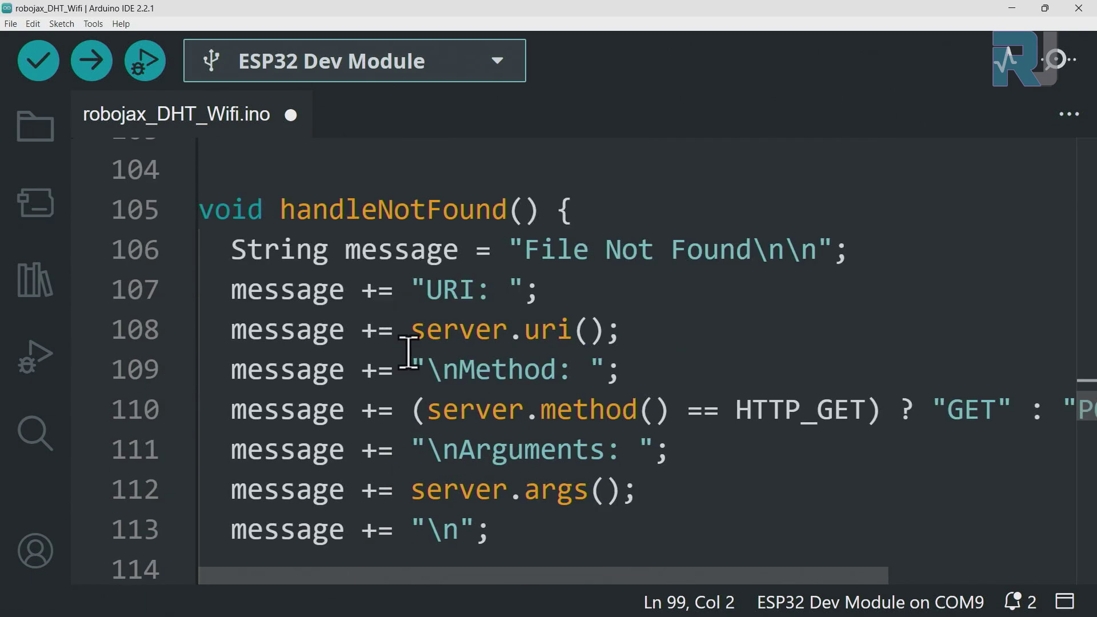
drag(282, 209, 495, 209)
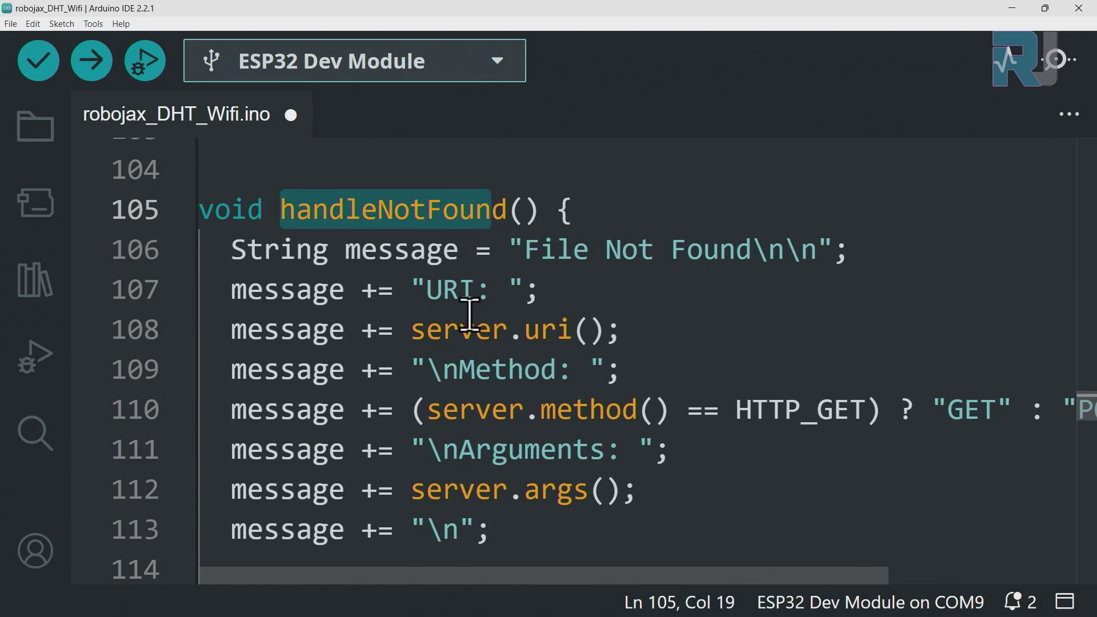
scroll(518, 333, down, 3)
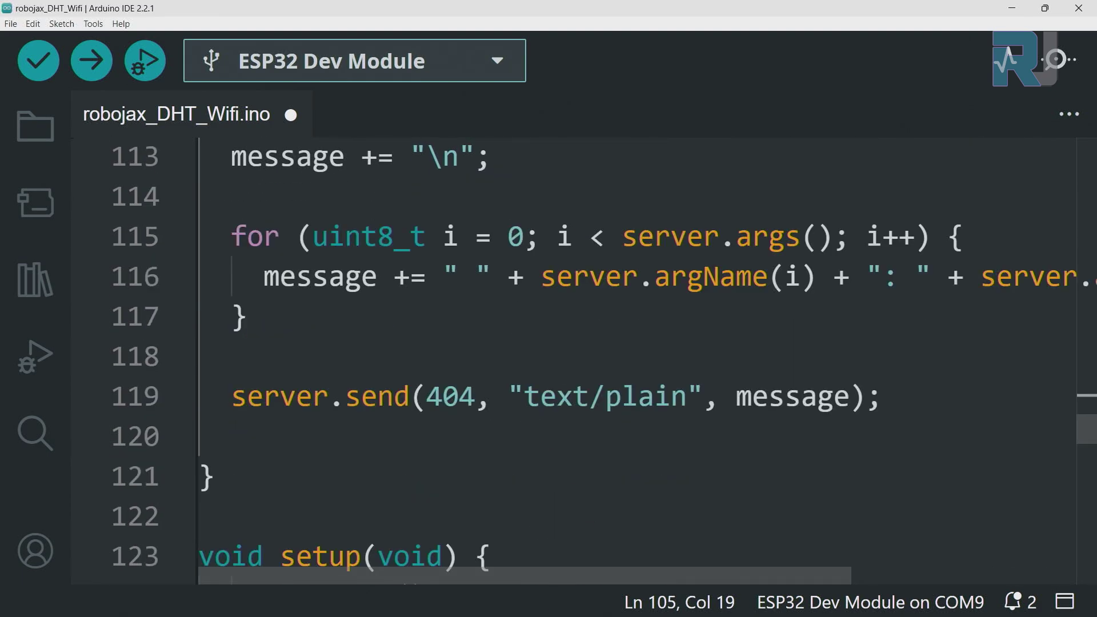
click(607, 583)
Load 192.168.0.103/book in Edge, zoom in, and highlight the File Not Found message.
click(275, 43)
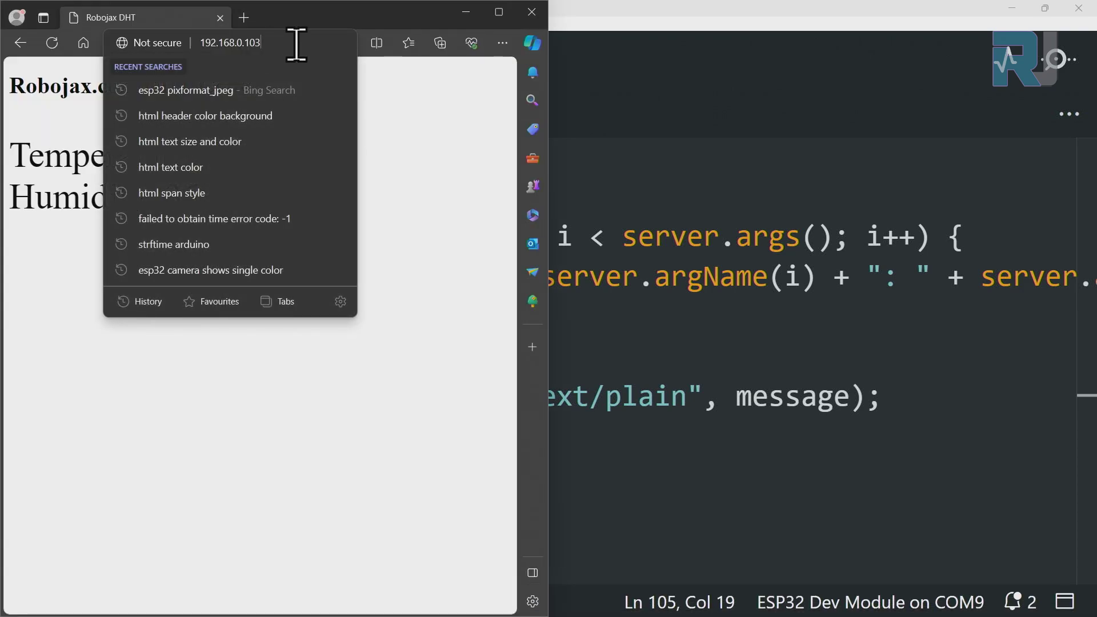
text(192.168.0.103/book)
key(Return)
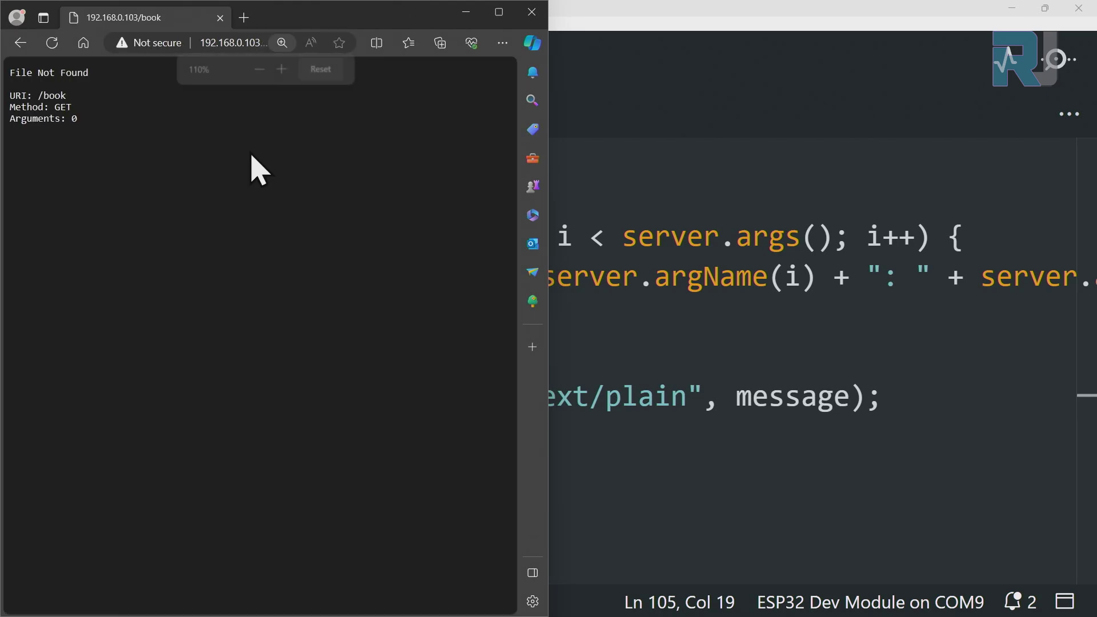
key(ctrl+plus)
key(ctrl+plus)
key(ctrl+plus)
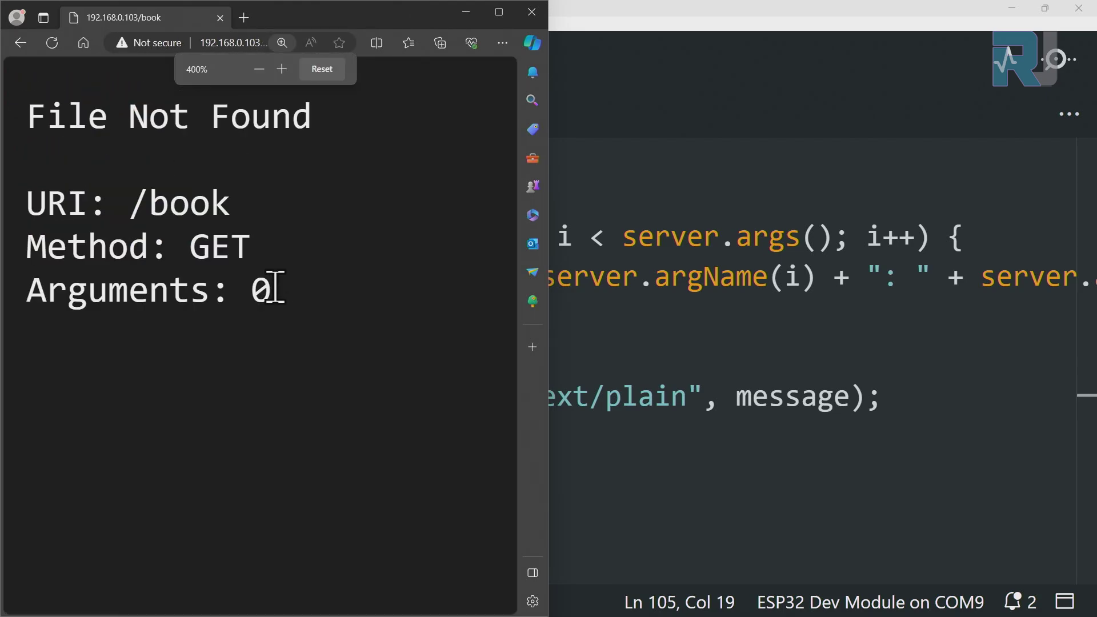
drag(275, 291, 22, 116)
click(519, 326)
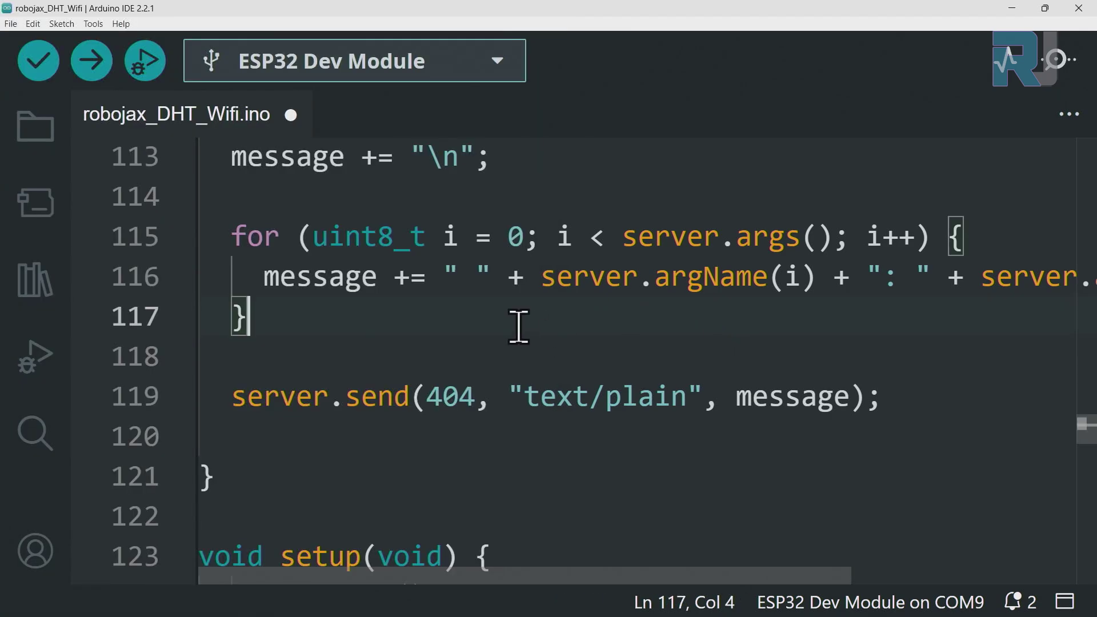
scroll(463, 360, up, 2)
scroll(463, 360, up, 2)
scroll(462, 360, up, 1)
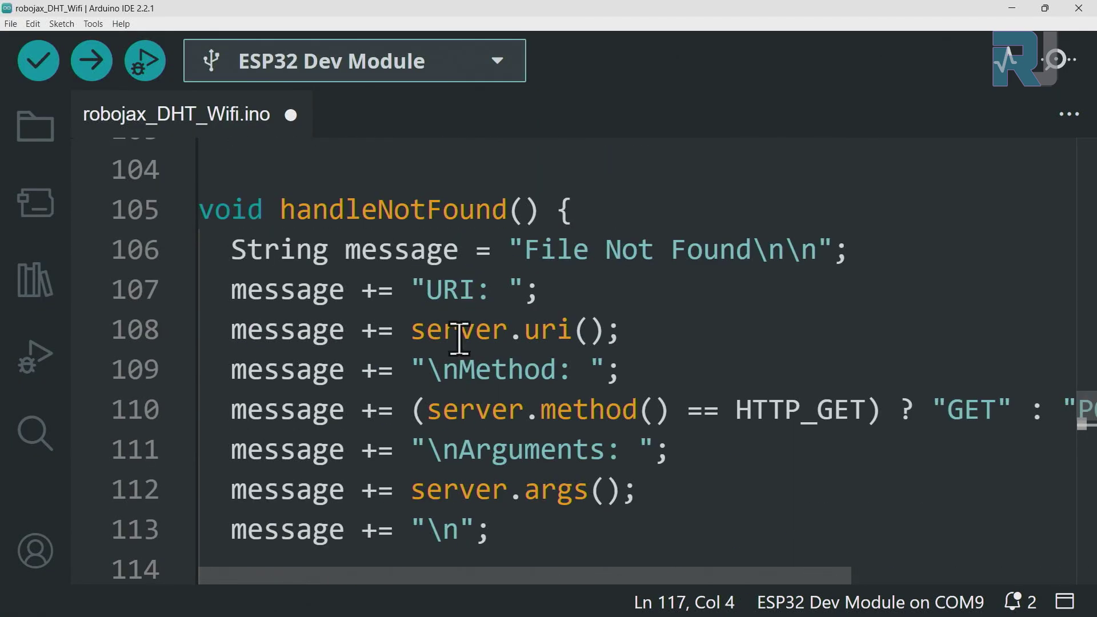
drag(283, 209, 507, 209)
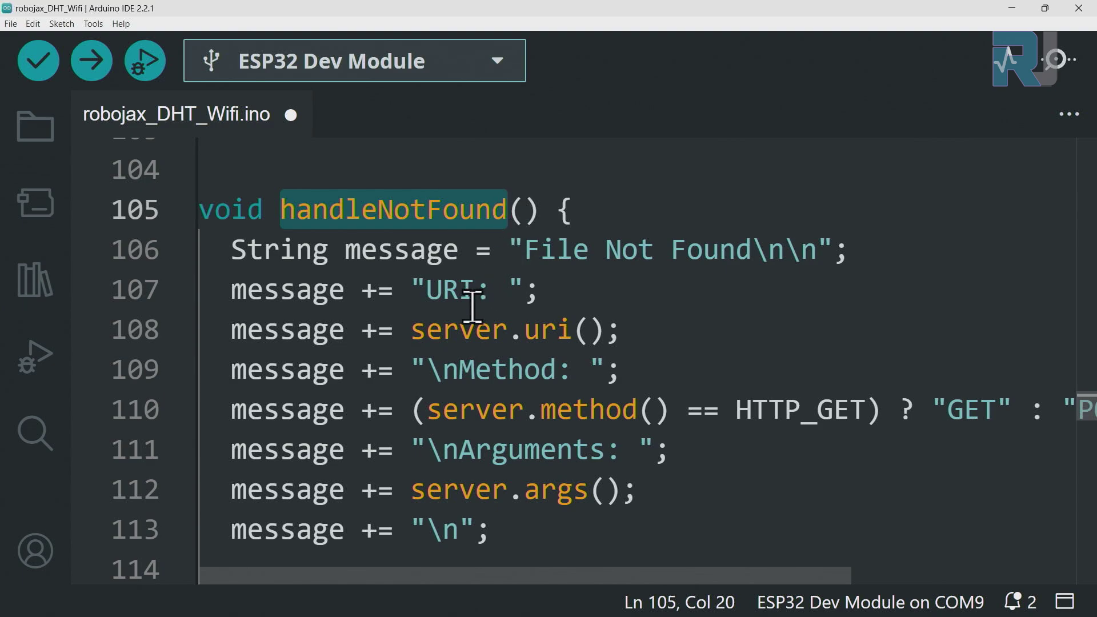
click(425, 290)
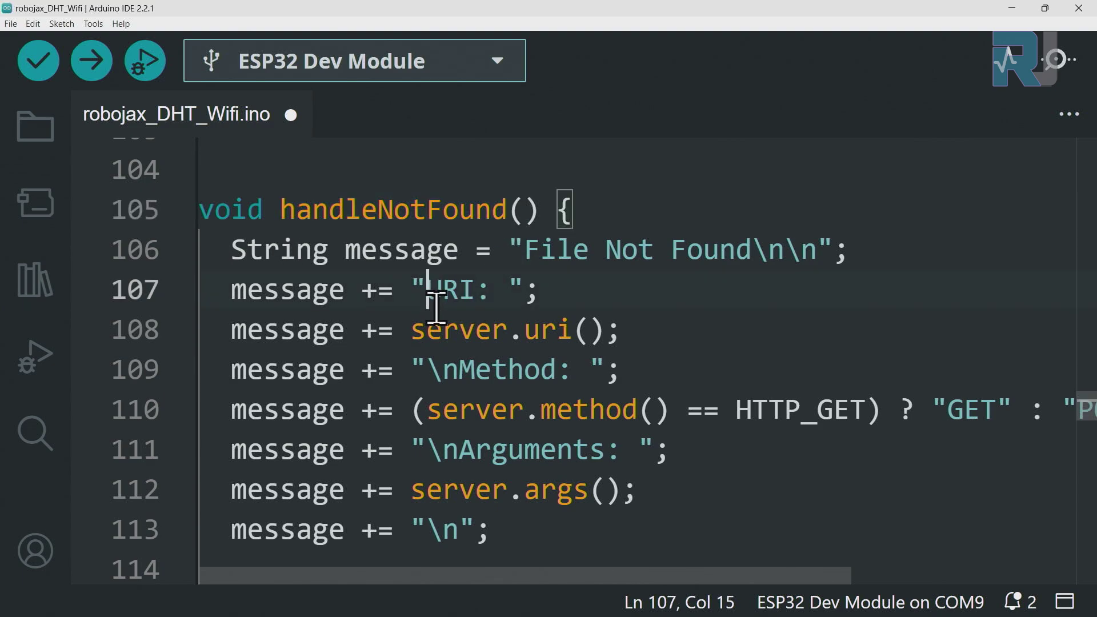
click(477, 330)
click(533, 370)
click(526, 449)
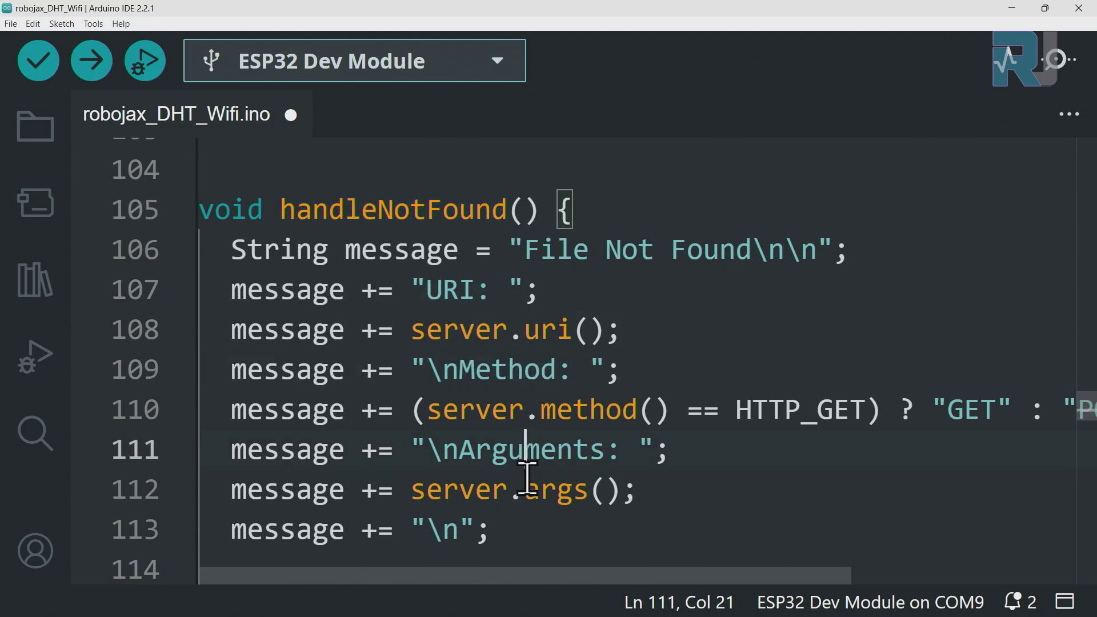
scroll(547, 467, down, 1)
click(512, 397)
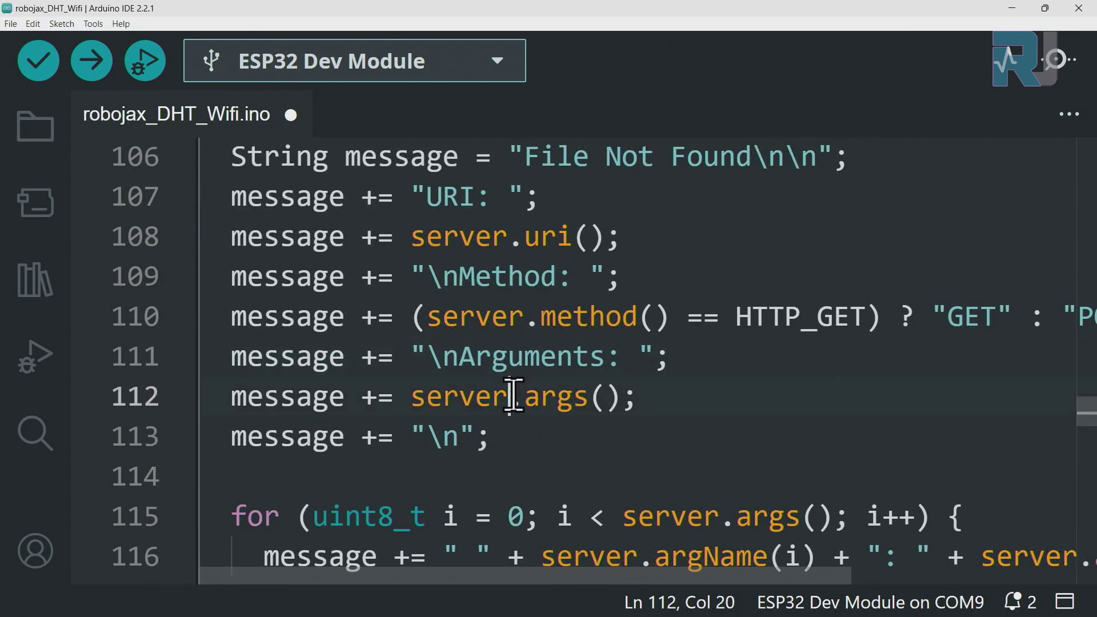
scroll(549, 445, down, 2)
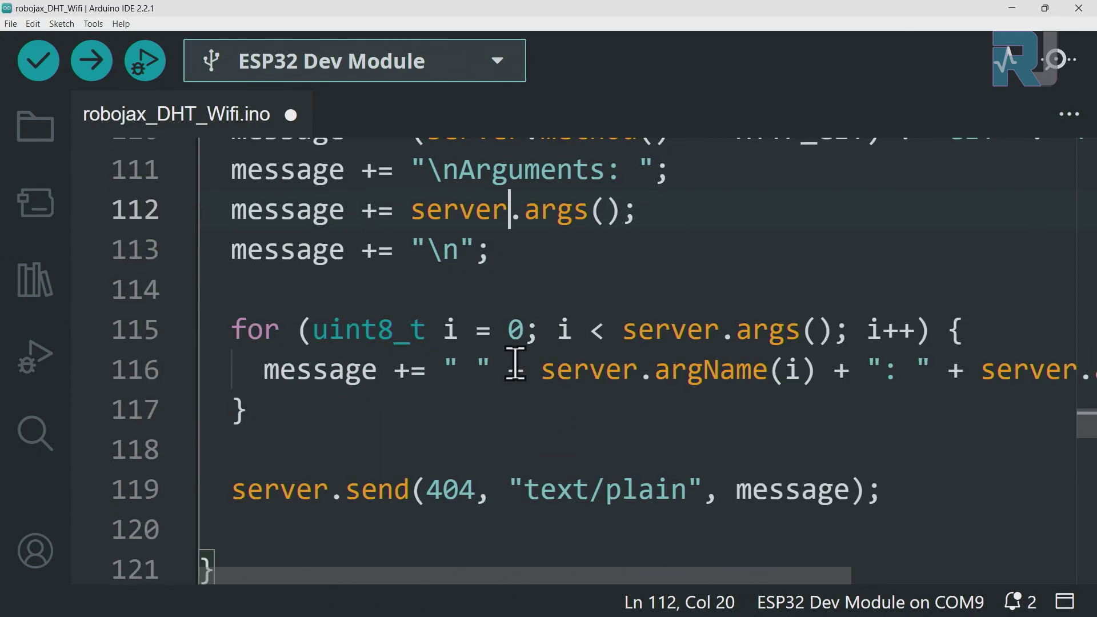
click(296, 210)
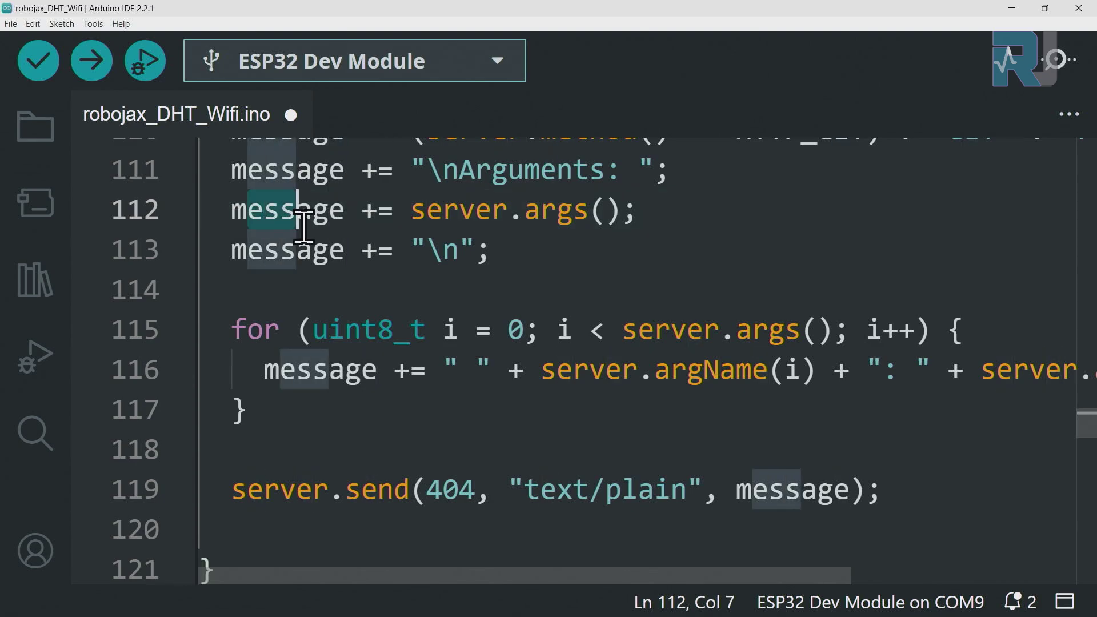
click(329, 210)
click(353, 251)
click(347, 490)
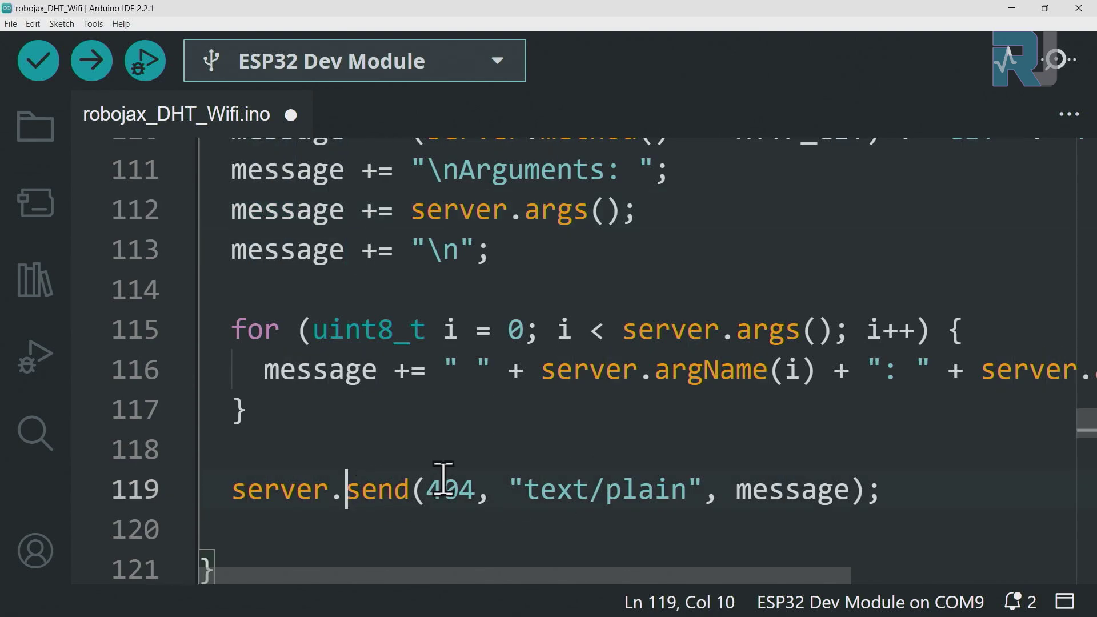
double_click(450, 490)
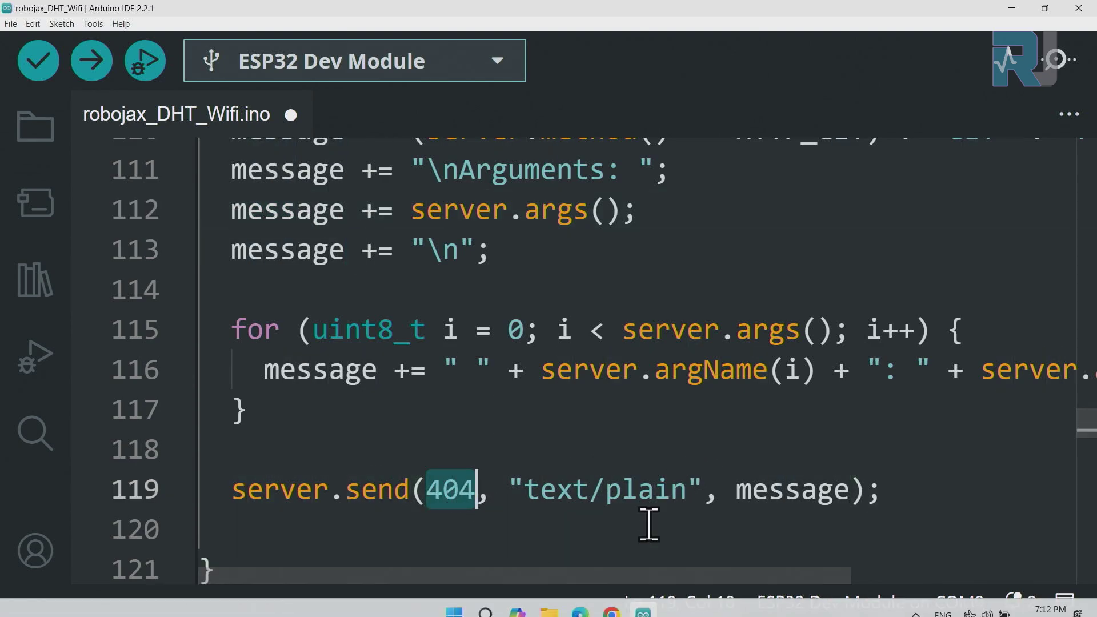
mouse_move(581, 601)
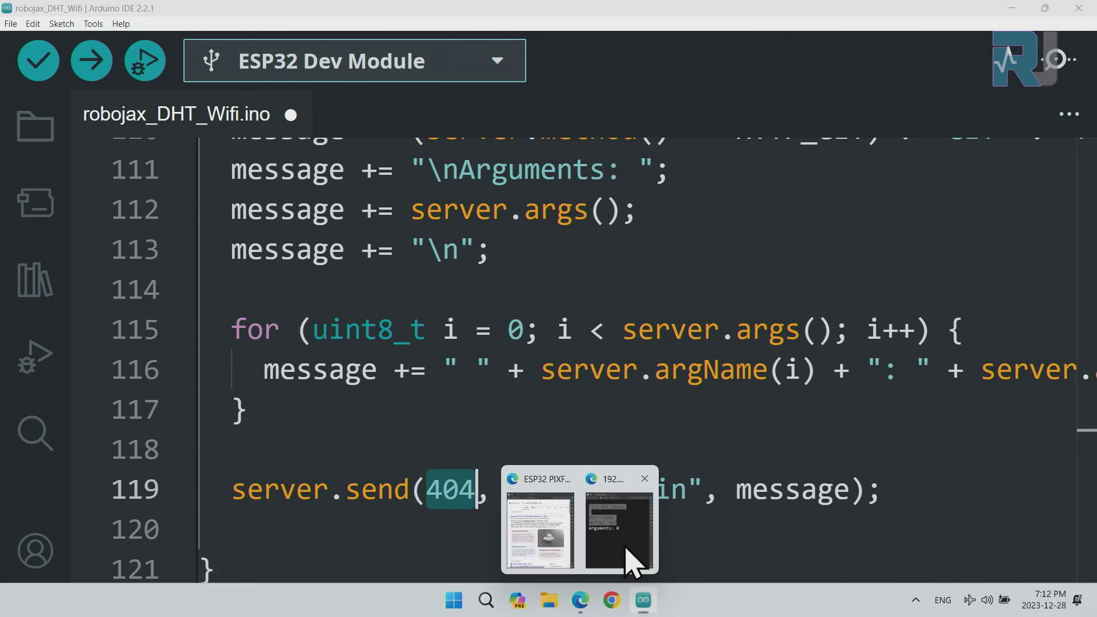
click(618, 530)
click(343, 291)
drag(48, 118, 155, 124)
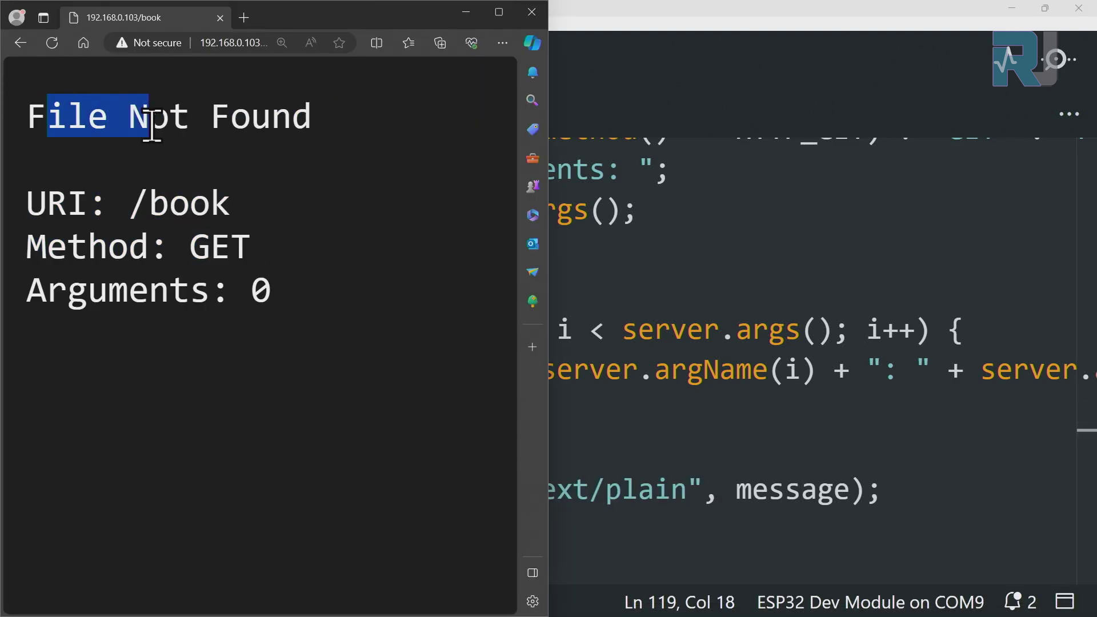
click(181, 206)
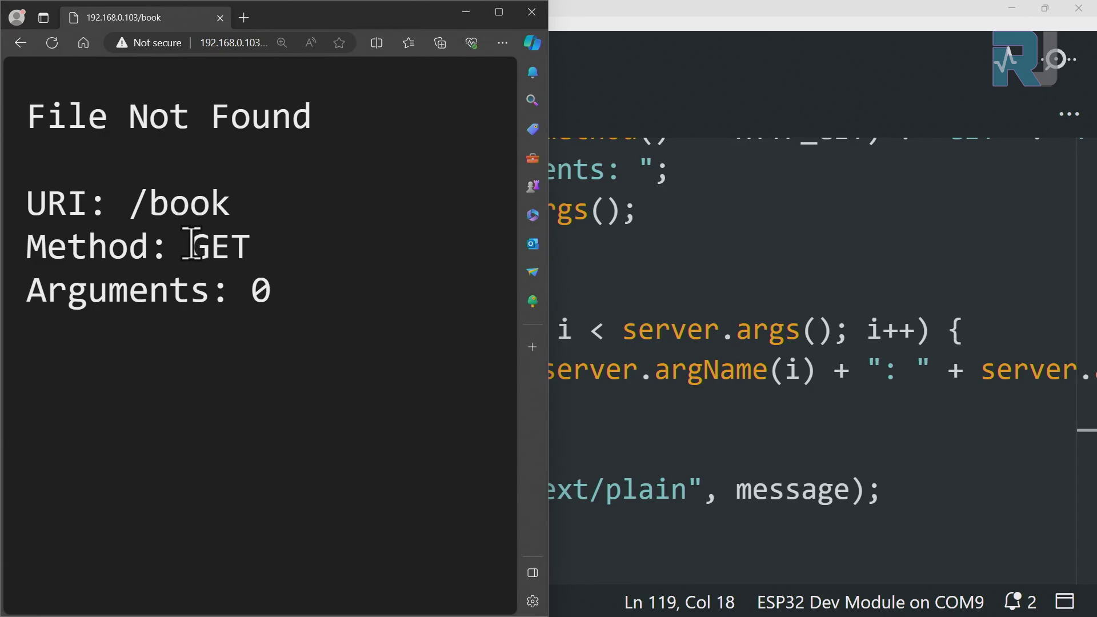
click(598, 411)
click(403, 368)
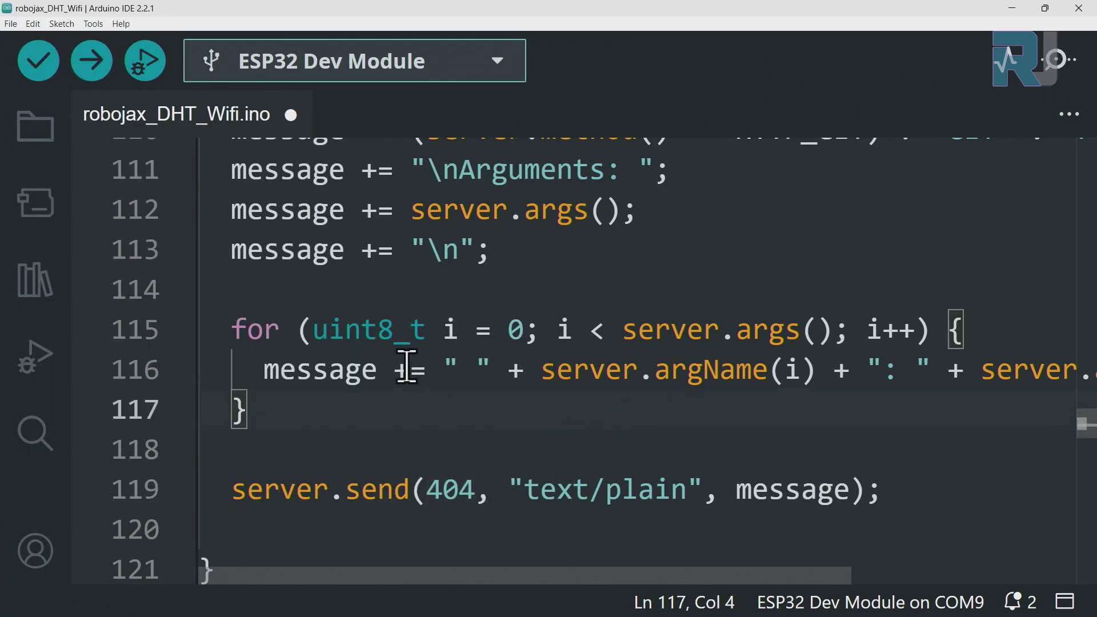
scroll(410, 381, down, 2)
scroll(401, 349, down, 1)
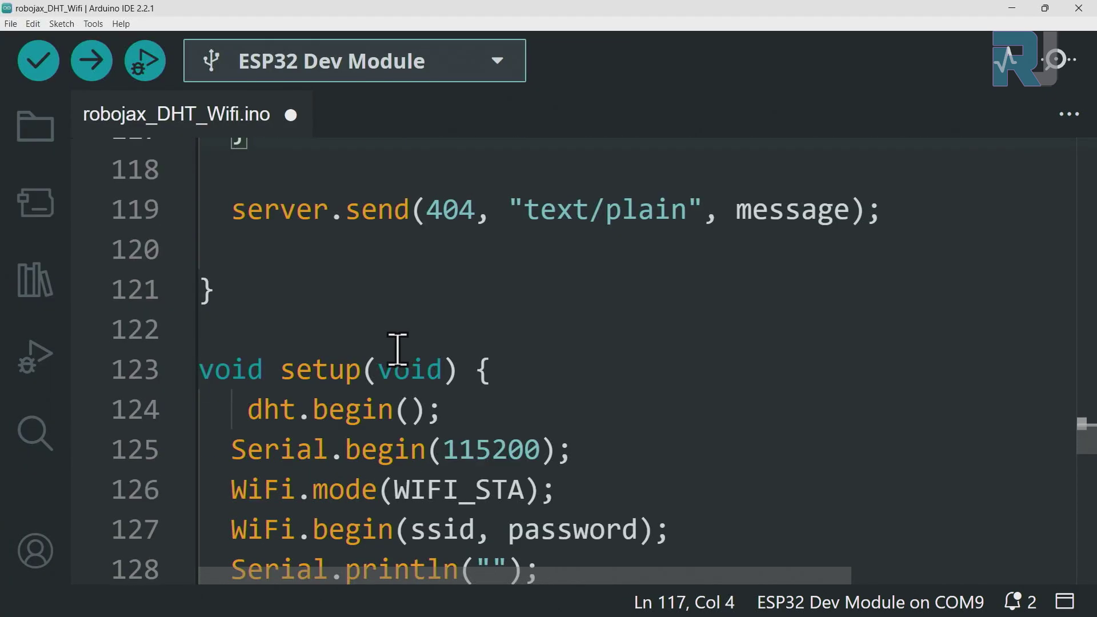
click(296, 369)
scroll(549, 394, down, 1)
drag(247, 316, 469, 319)
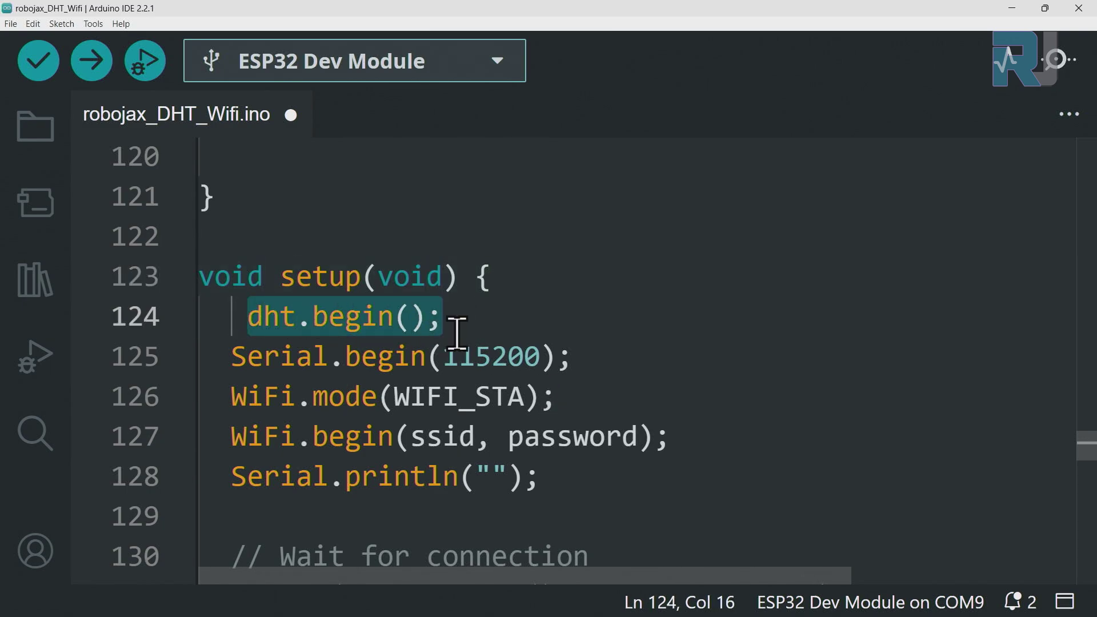
drag(221, 356, 651, 360)
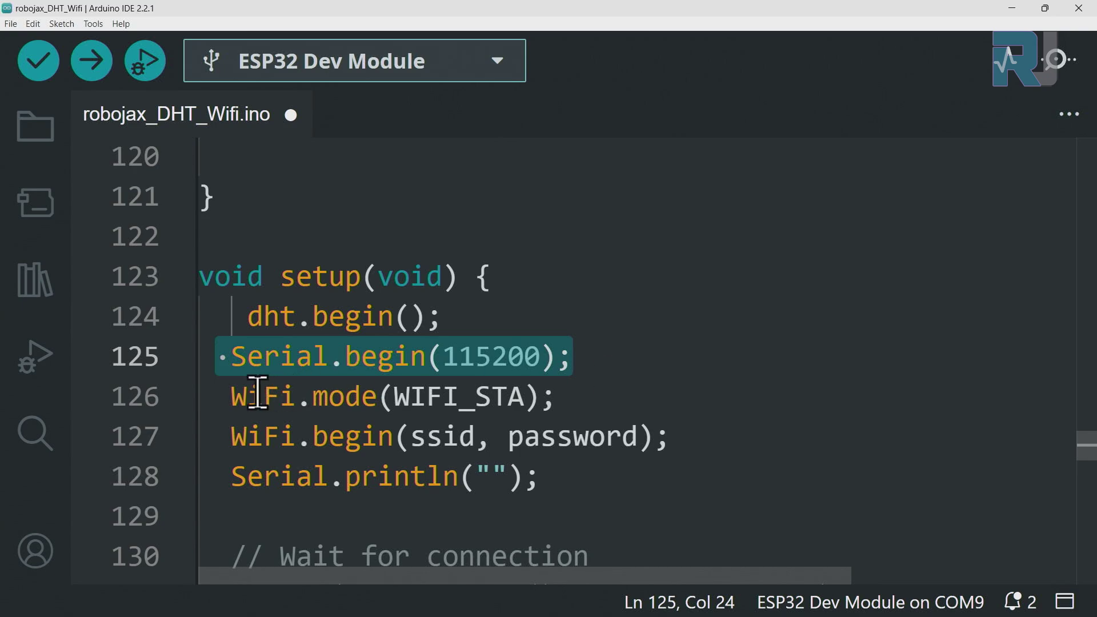
drag(559, 397, 179, 394)
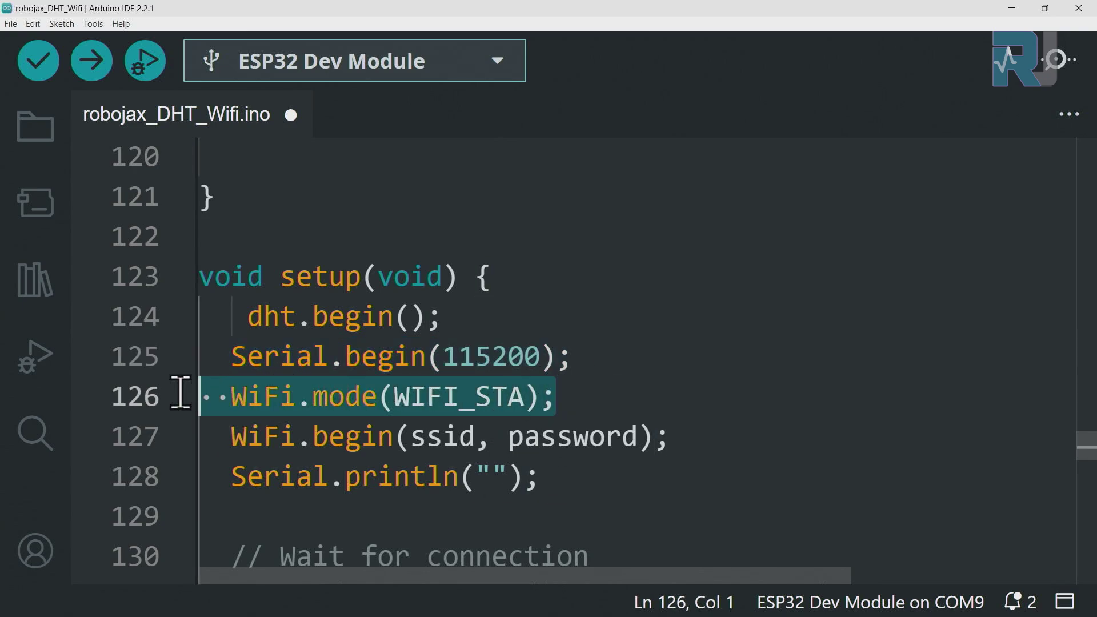
click(690, 359)
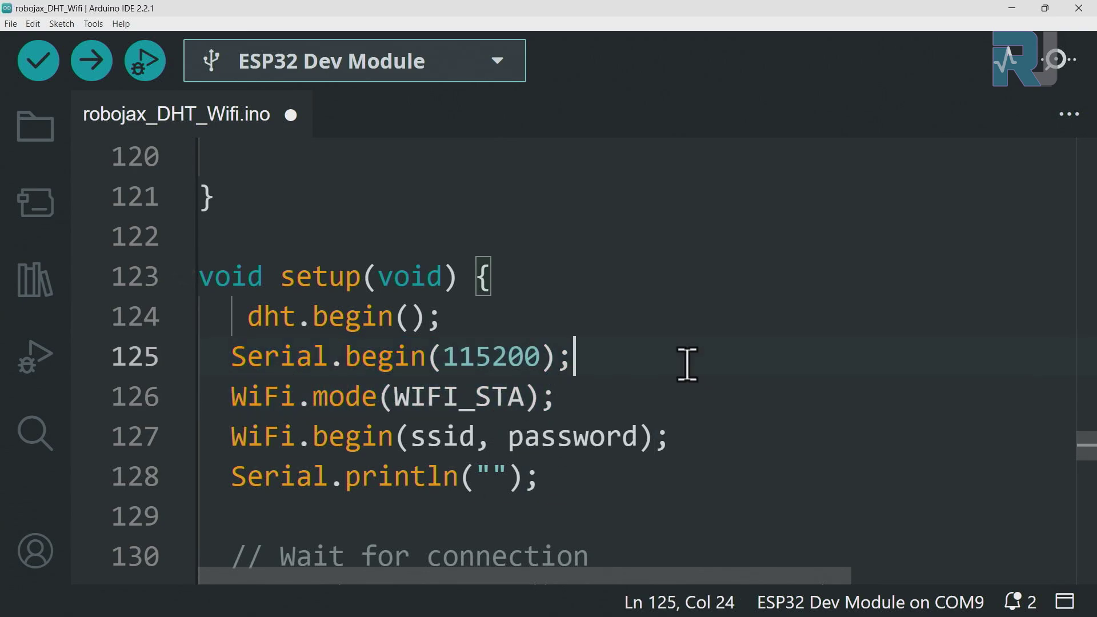
double_click(442, 437)
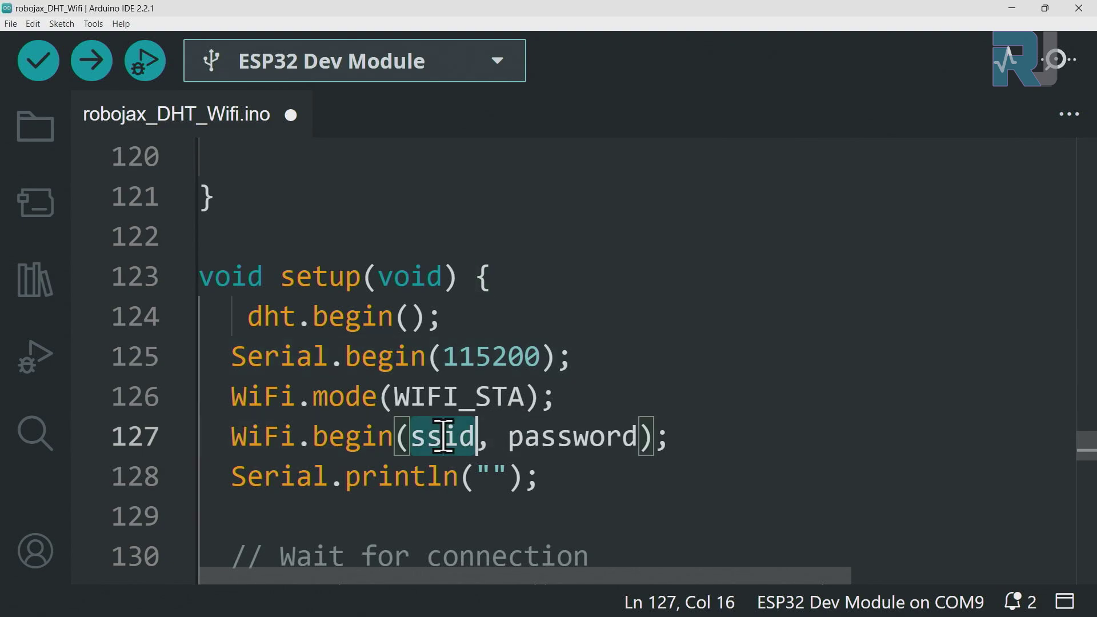
click(601, 437)
drag(230, 477, 570, 489)
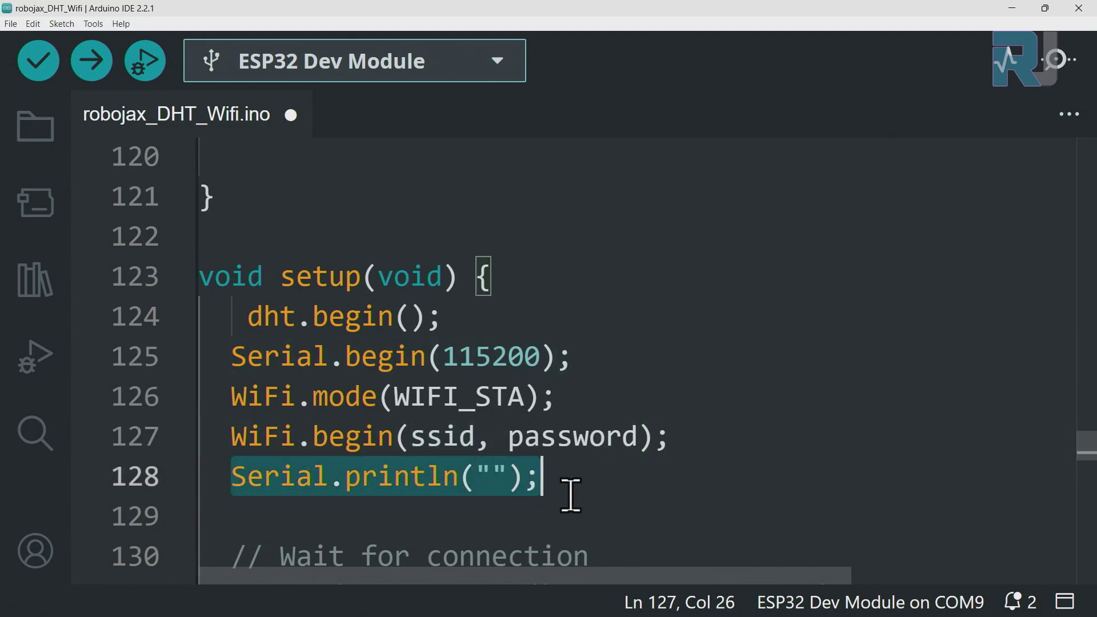
scroll(618, 448, down, 2)
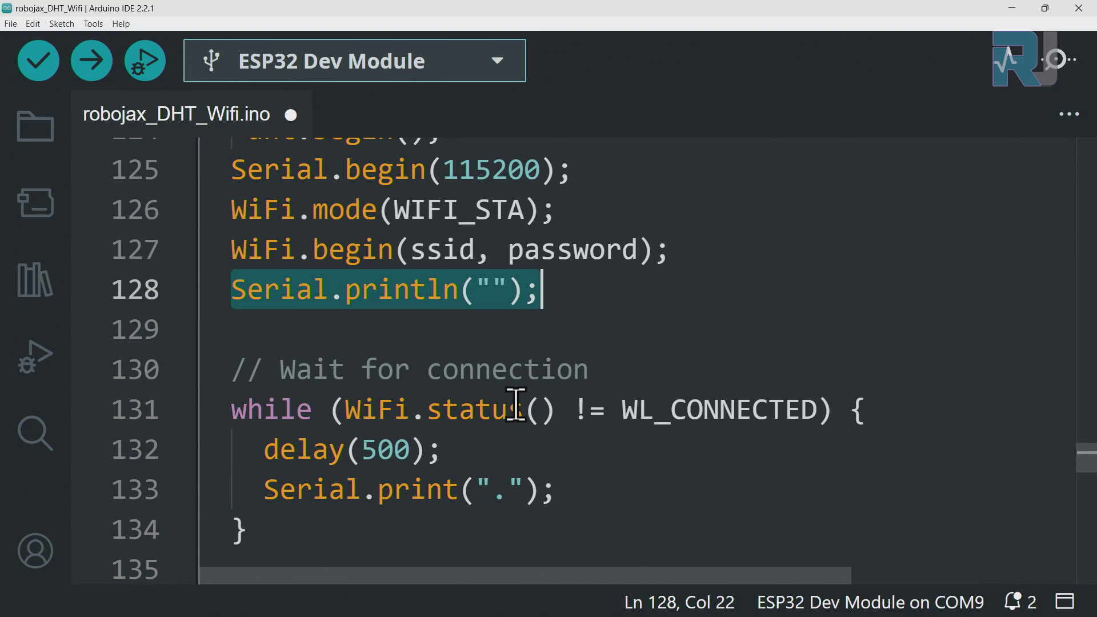
click(257, 409)
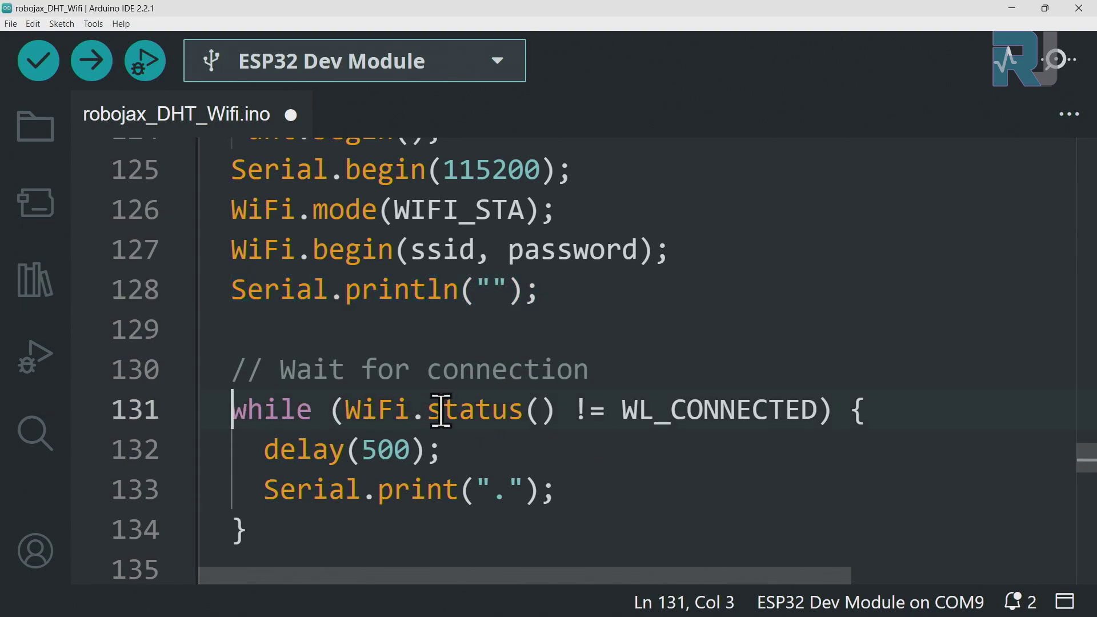
click(446, 409)
click(532, 410)
click(582, 409)
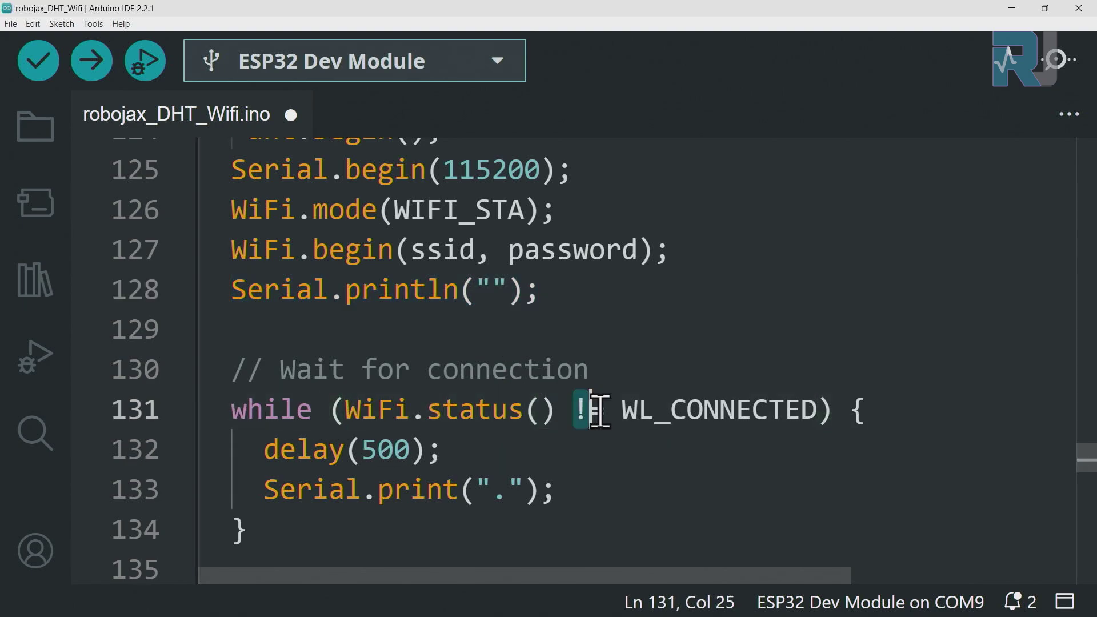
drag(621, 409, 818, 411)
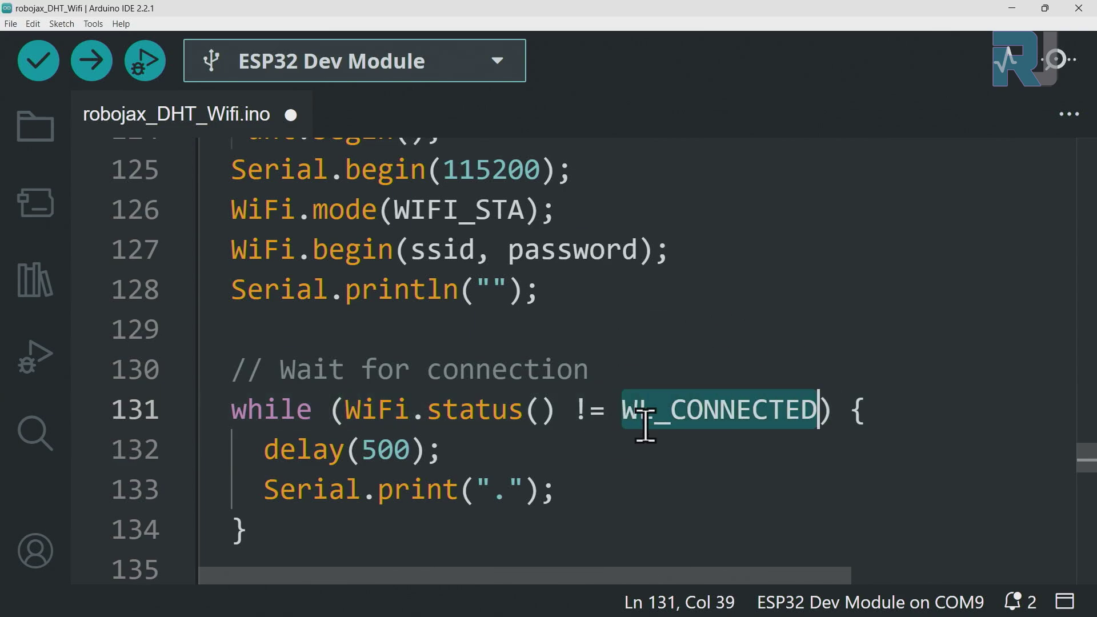
drag(249, 450, 440, 450)
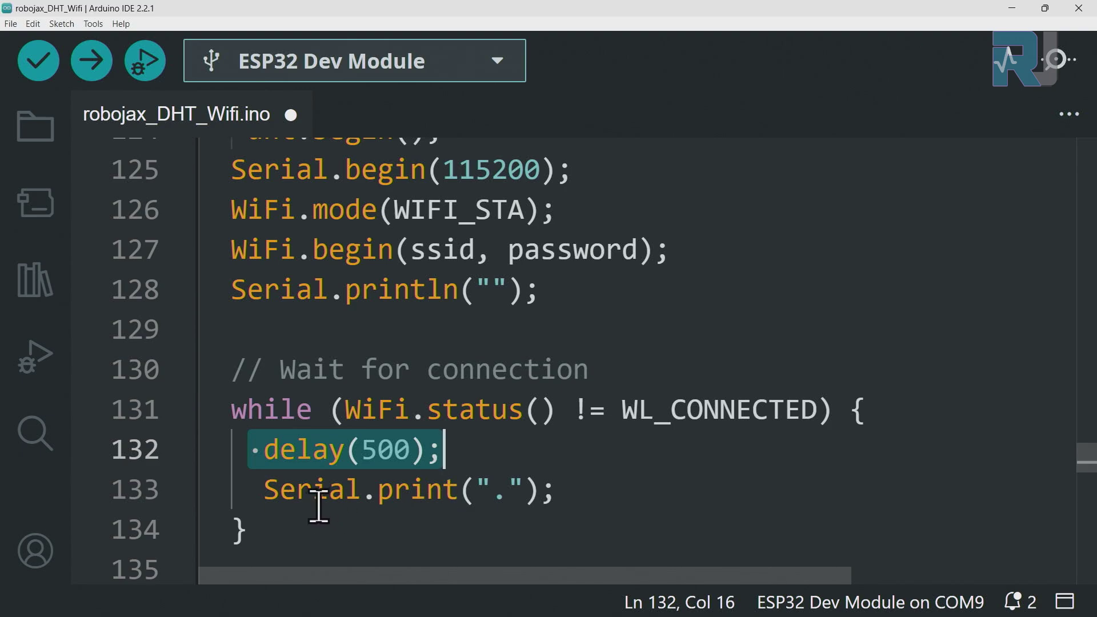
click(350, 490)
click(482, 491)
drag(492, 490, 507, 490)
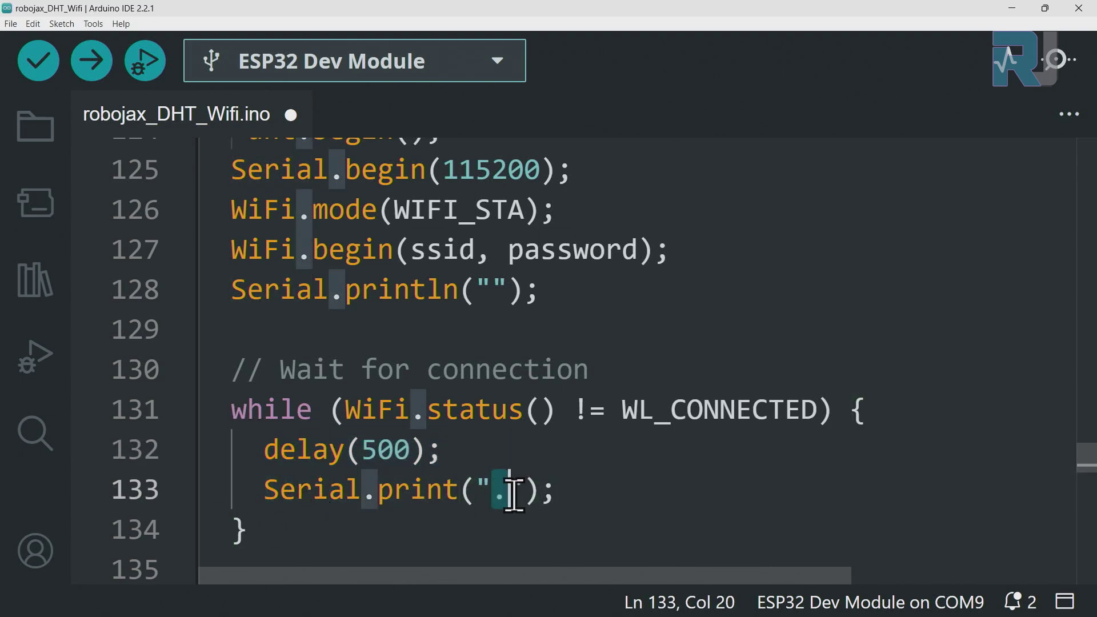
click(342, 409)
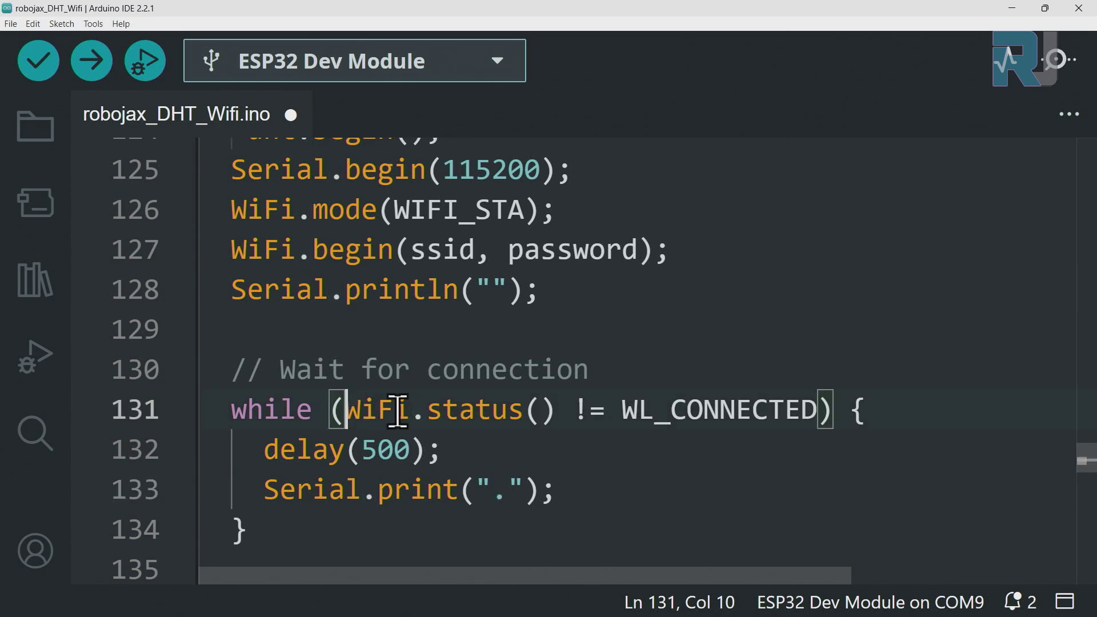
drag(575, 410, 818, 410)
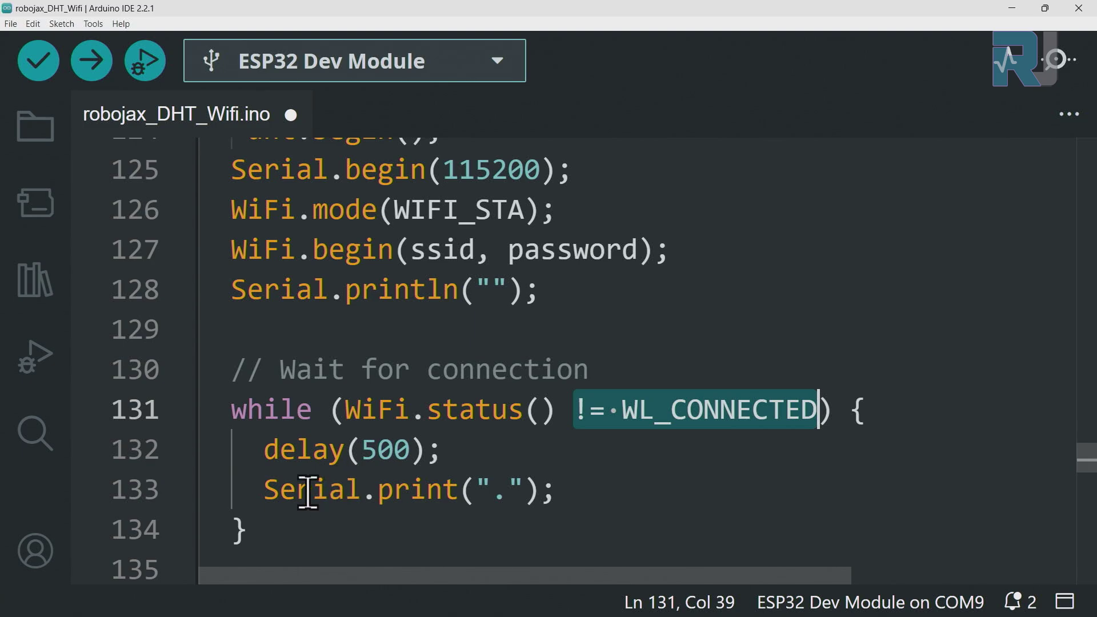
scroll(369, 432, down, 1)
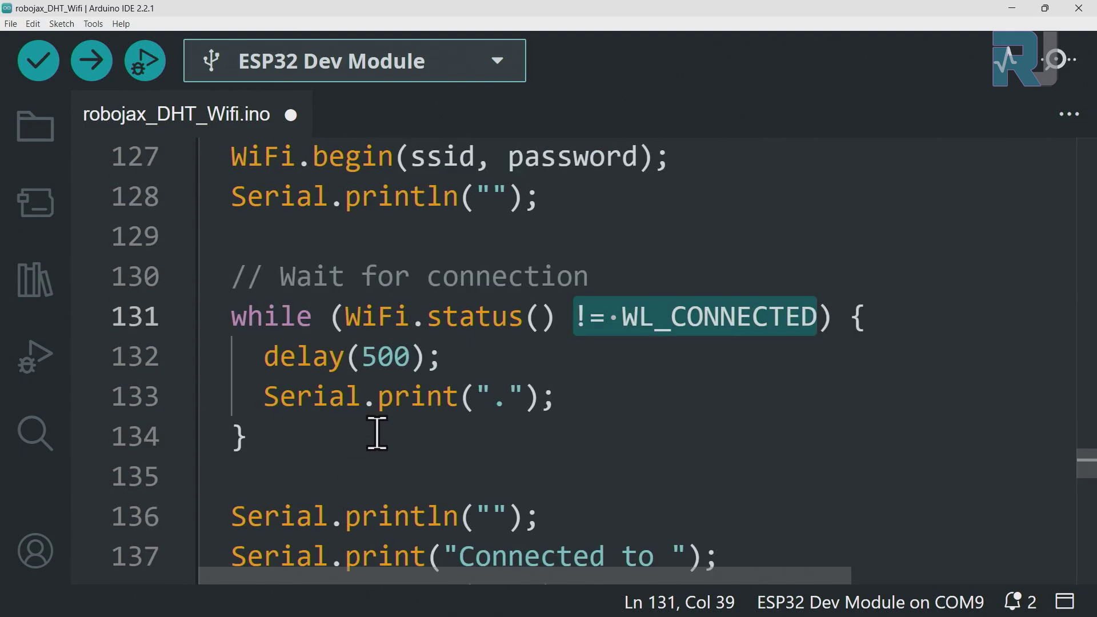
click(504, 396)
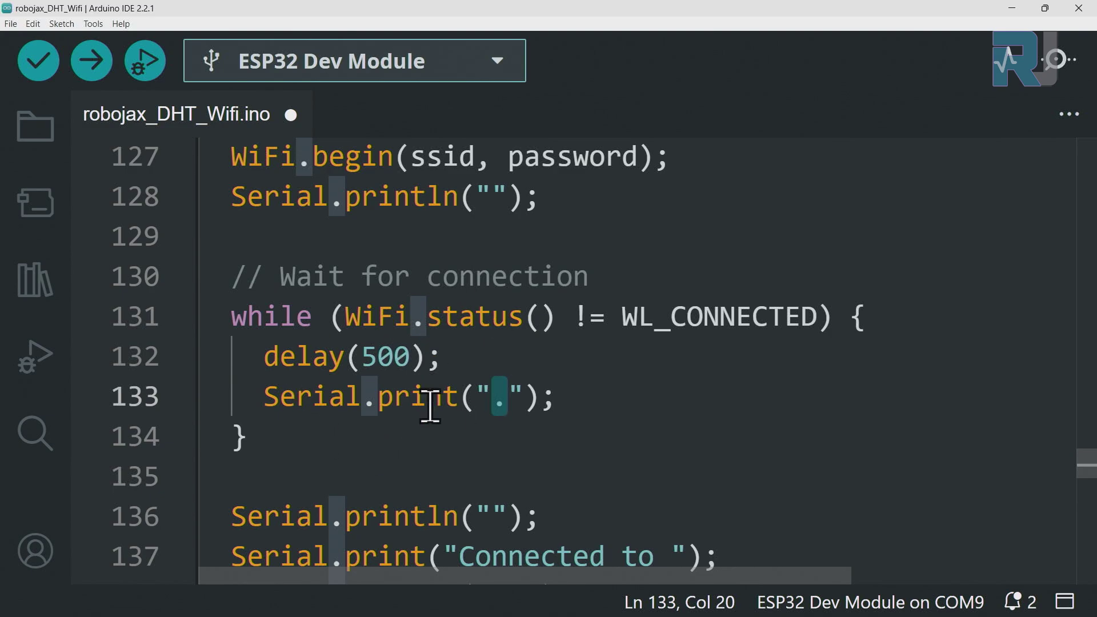
scroll(430, 406, down, 2)
triple_click(524, 331)
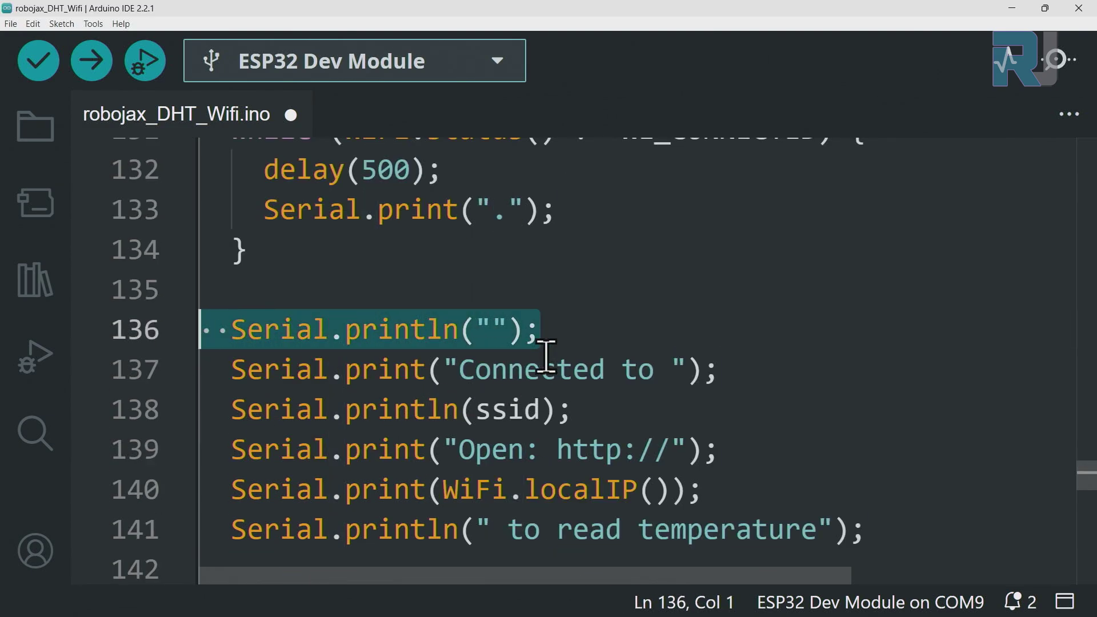
triple_click(728, 370)
click(572, 409)
drag(573, 410, 201, 410)
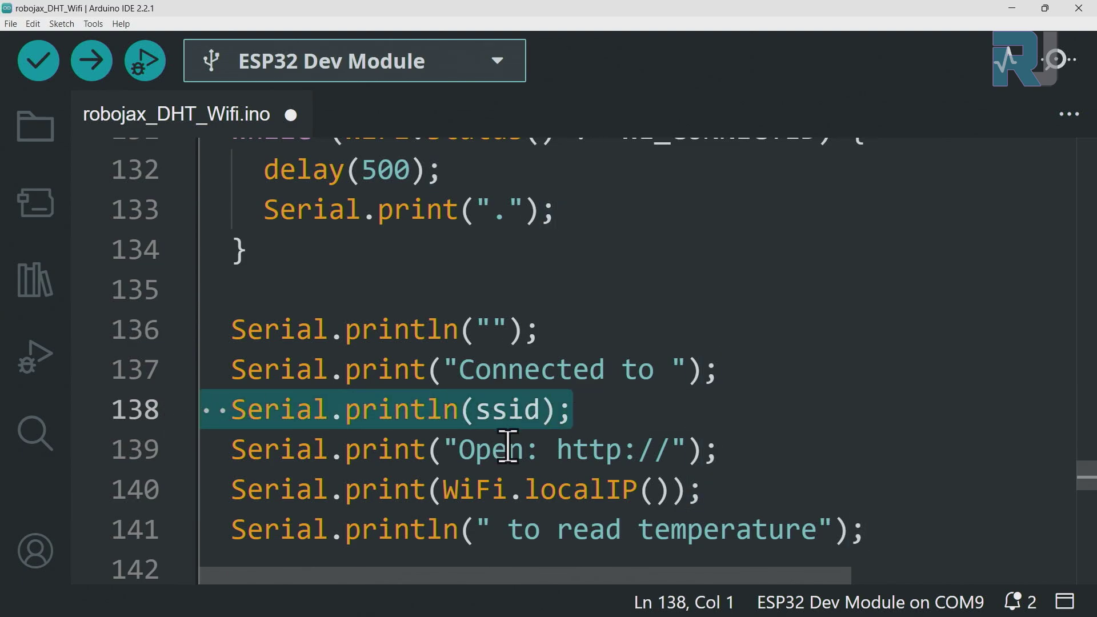
click(668, 445)
drag(545, 447, 661, 447)
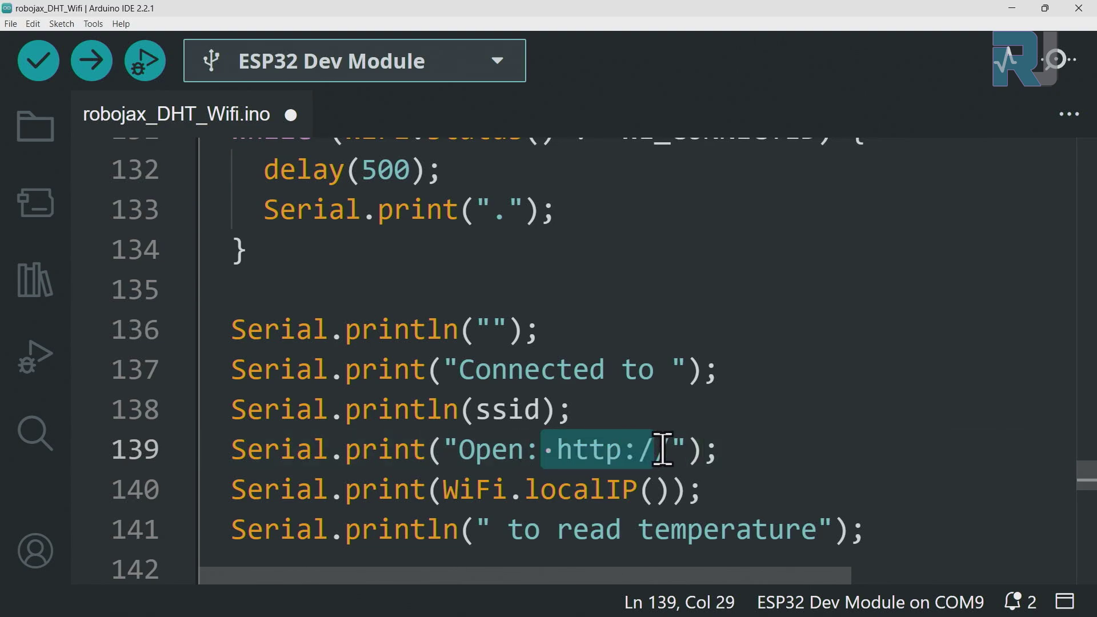
drag(442, 489, 656, 489)
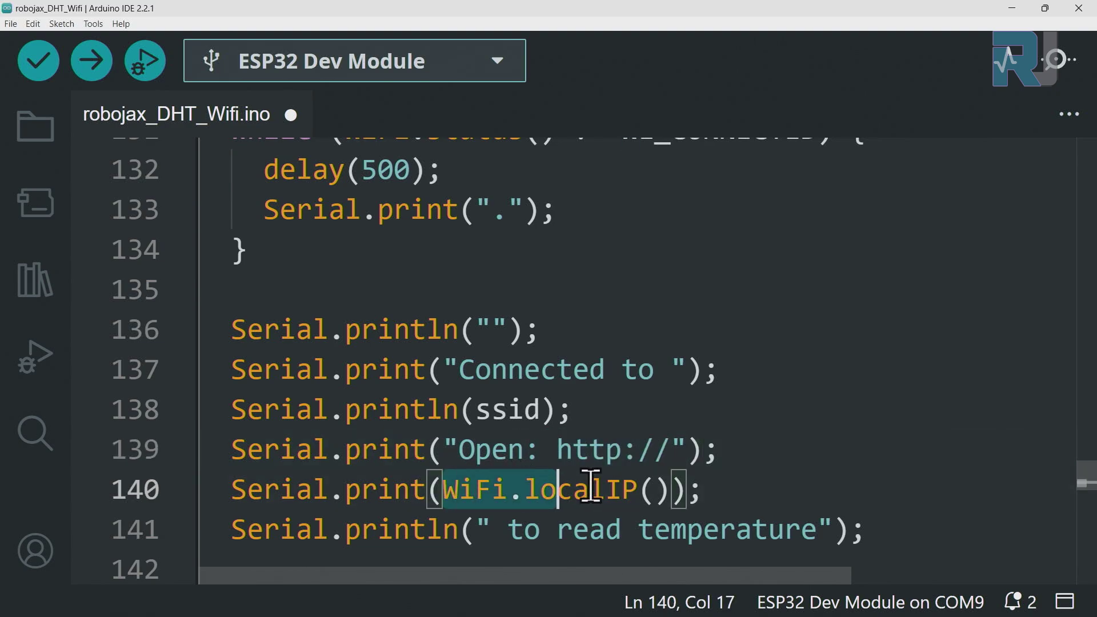
click(673, 449)
scroll(674, 449, down, 1)
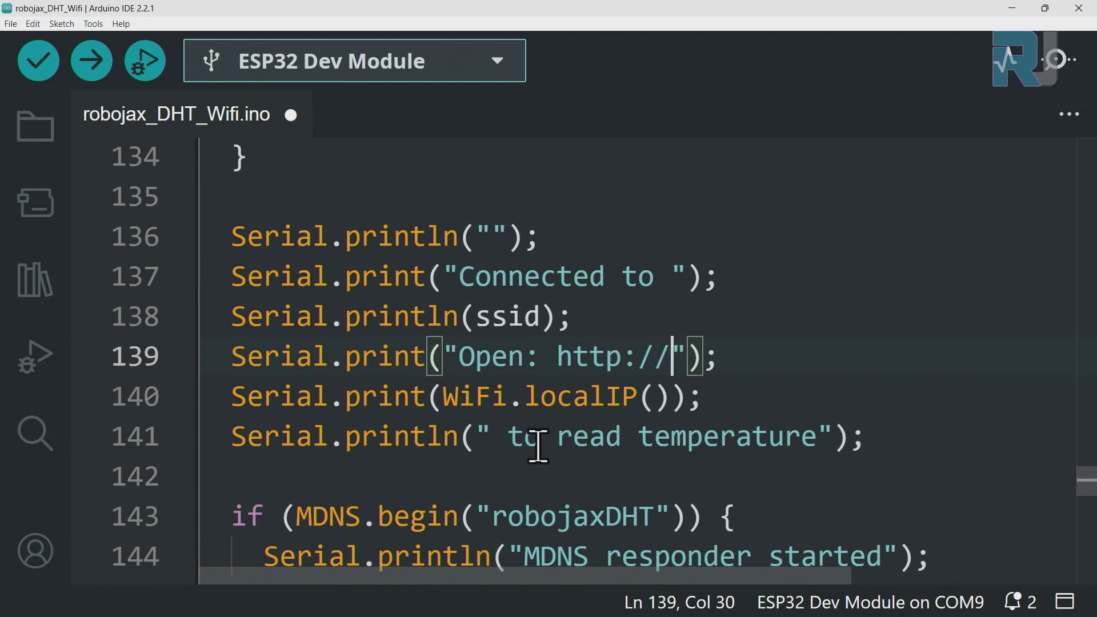
drag(495, 439, 820, 438)
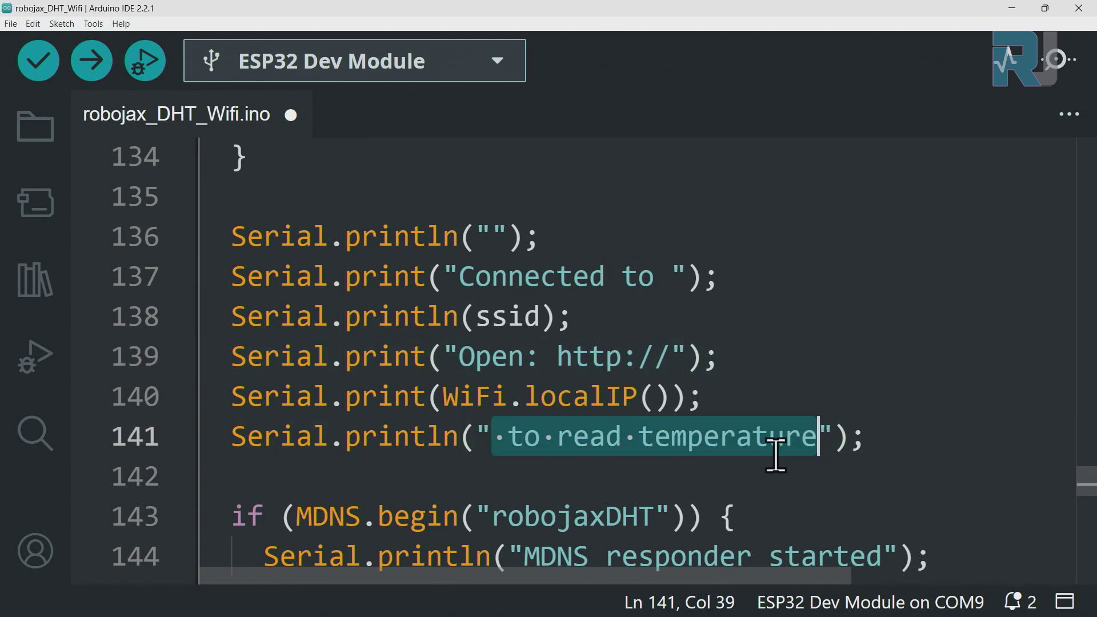
scroll(771, 446, down, 1)
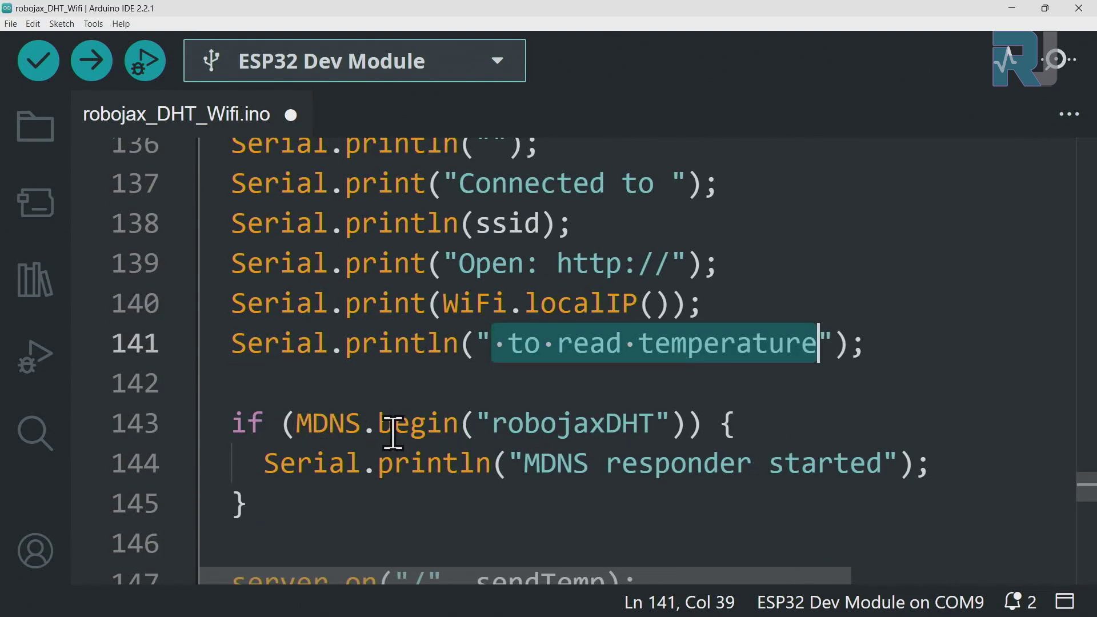
click(295, 422)
click(411, 422)
click(463, 423)
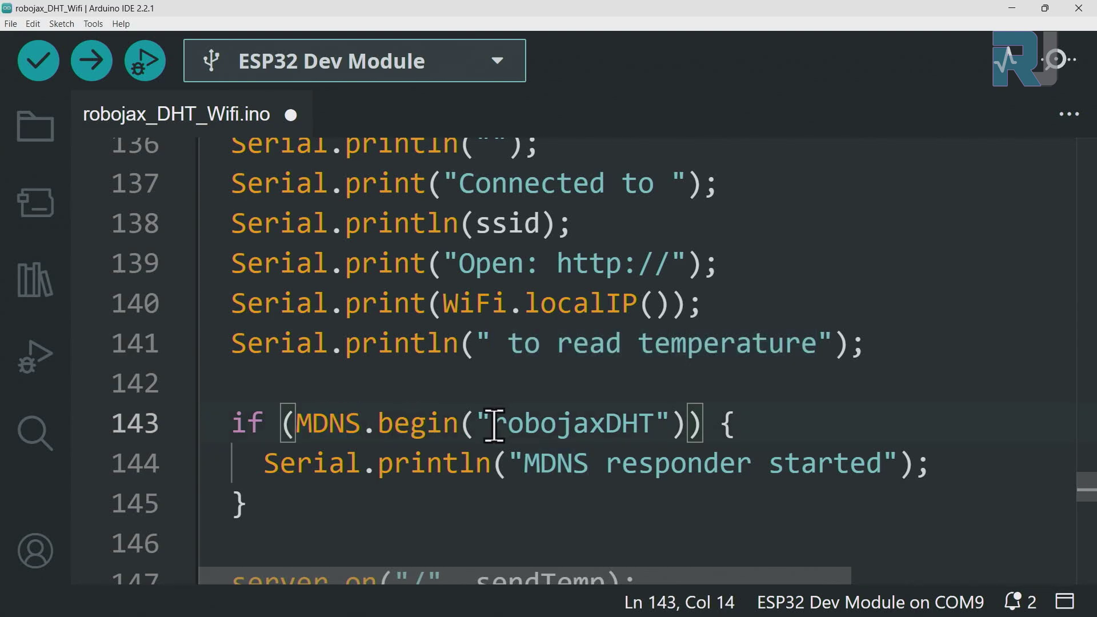
drag(494, 422, 656, 422)
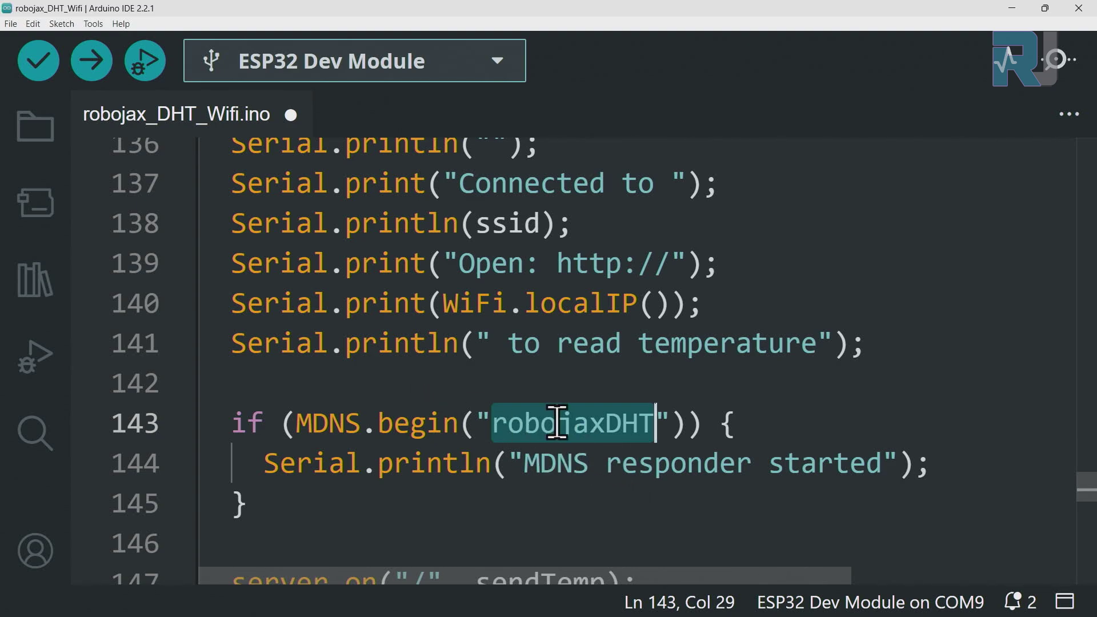
Load the robojaxDHT host name in an InPrivate Edge window, showing 25°C and 36% humidity.
key(ctrl+c)
key(alt+Tab)
key(ctrl+v)
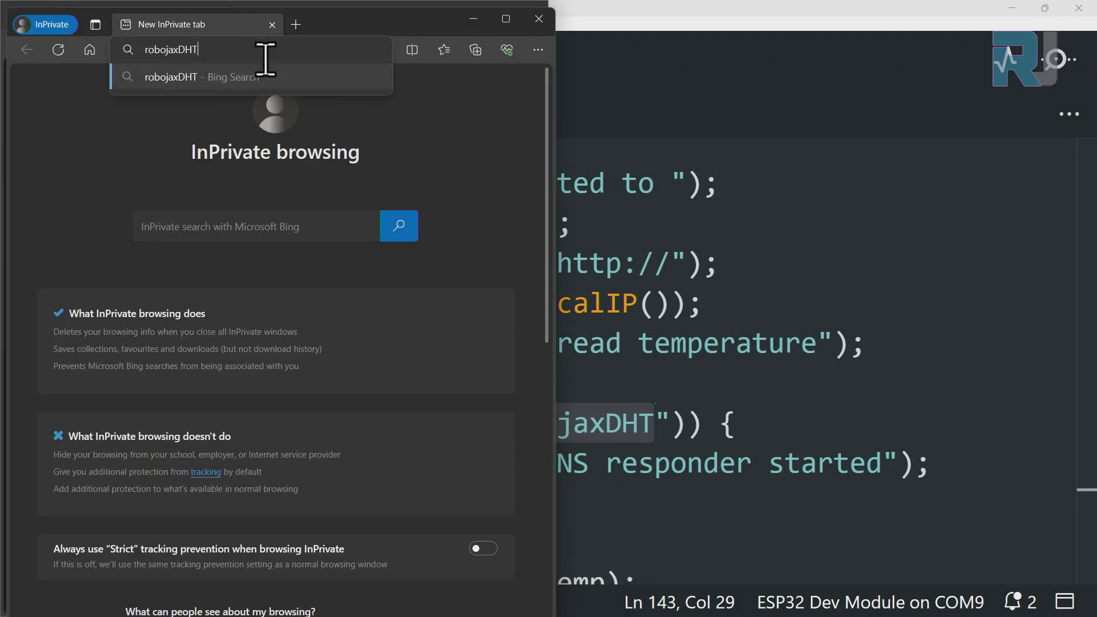
key(Return)
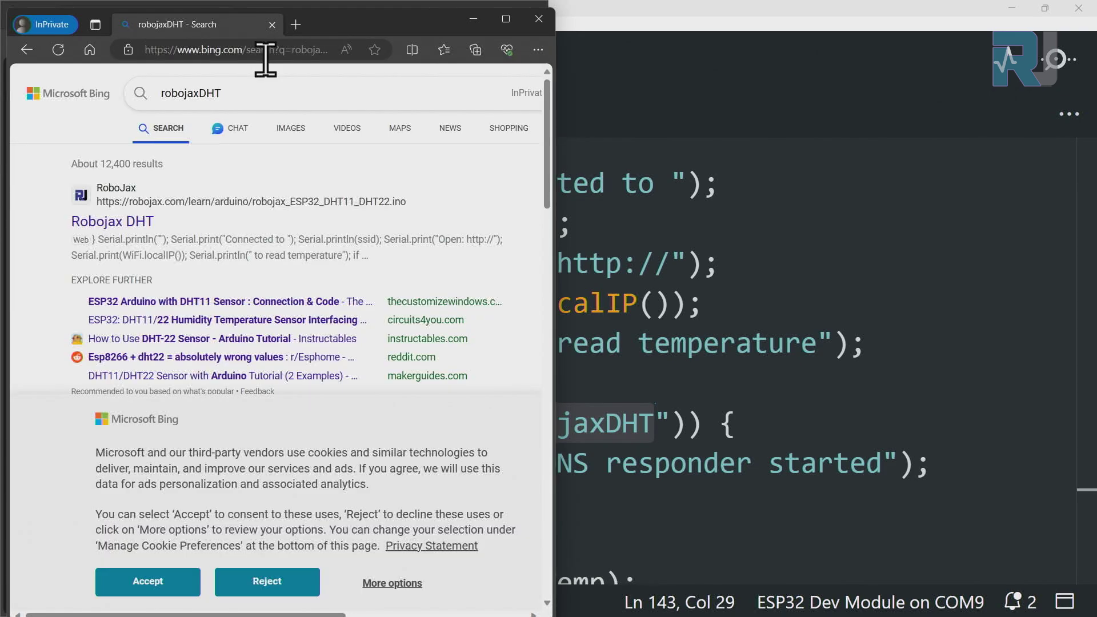
click(267, 52)
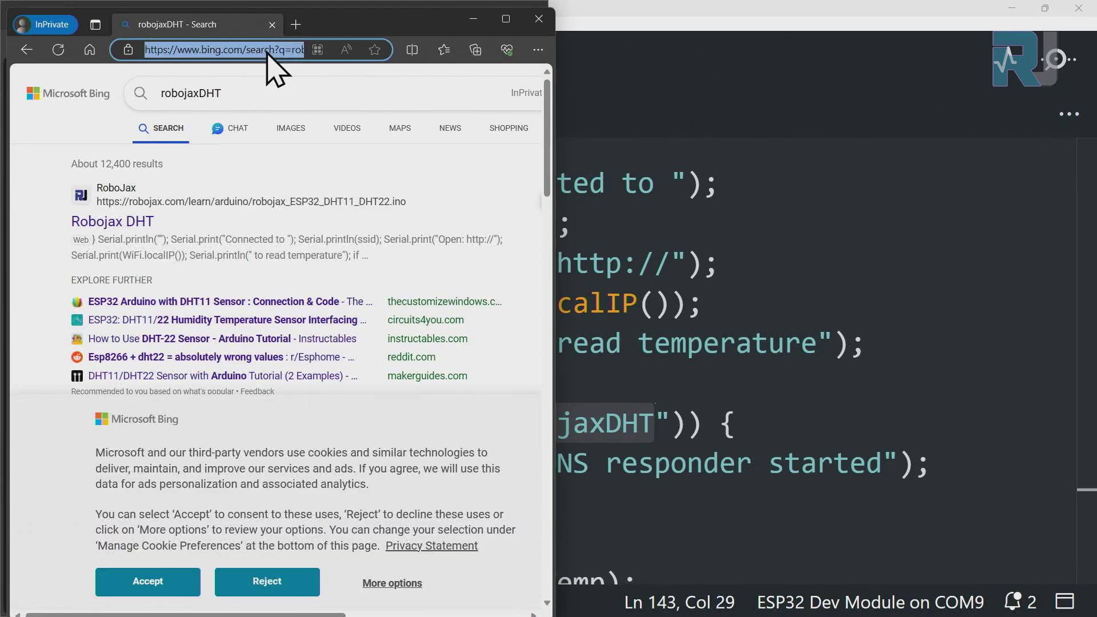
text(http://)
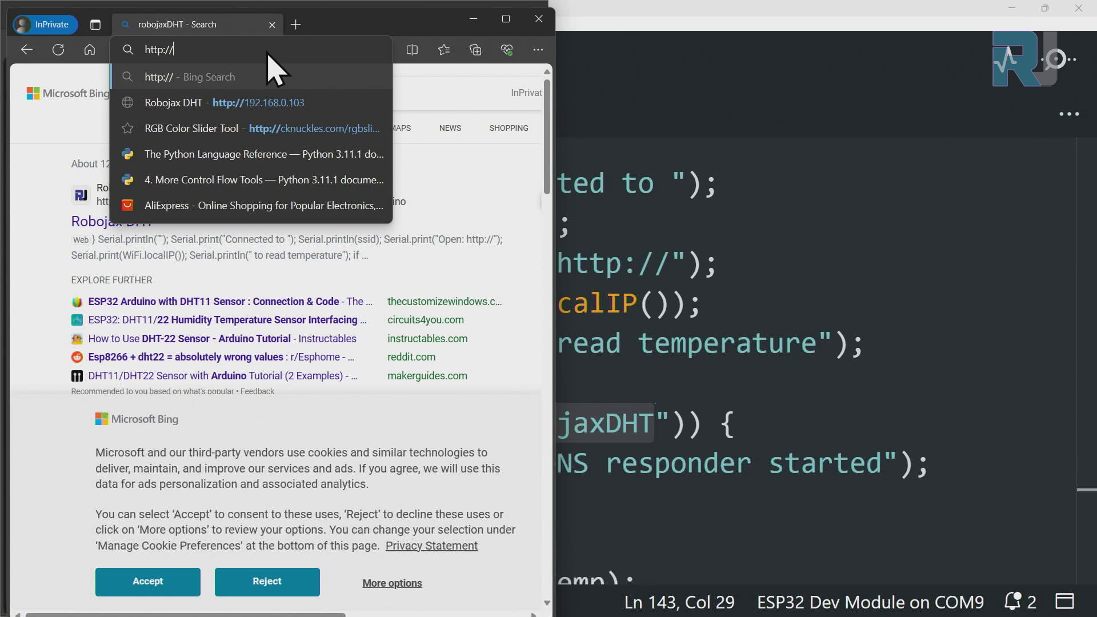
text(robojaxDHT)
key(Return)
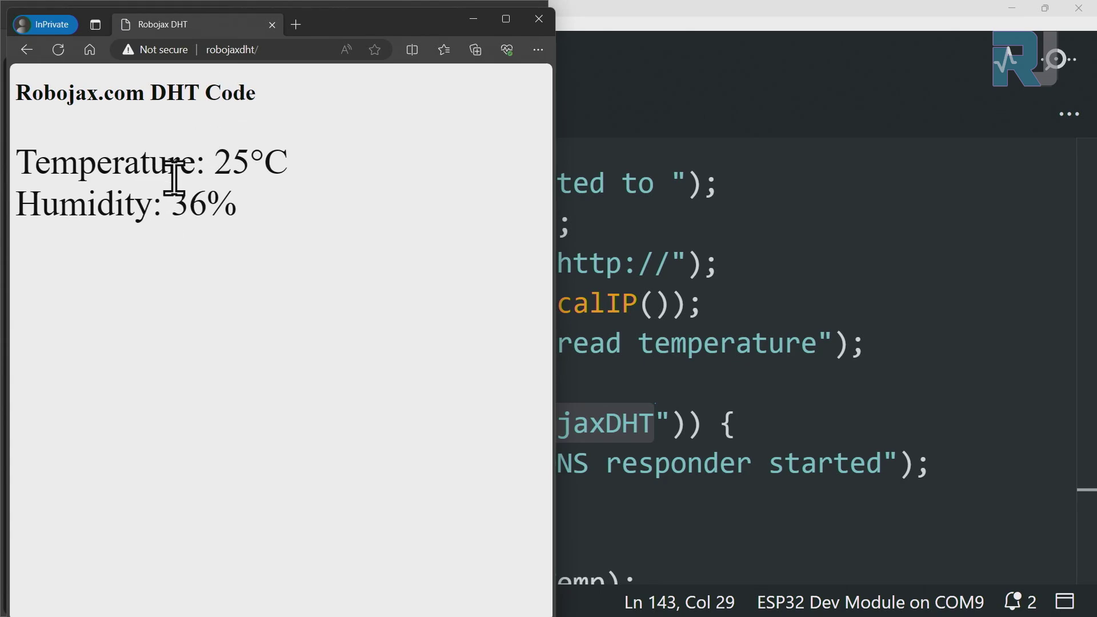
click(824, 343)
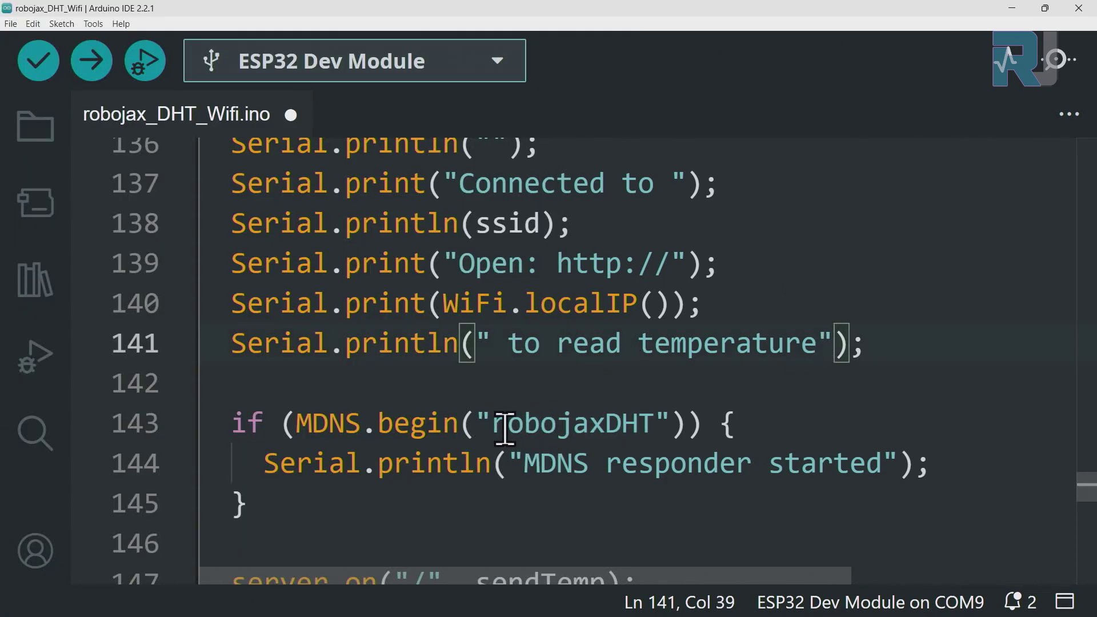
Walk through the robojaxDHT mDNS name and the '/' route handled by sendTemp.
drag(494, 423, 660, 423)
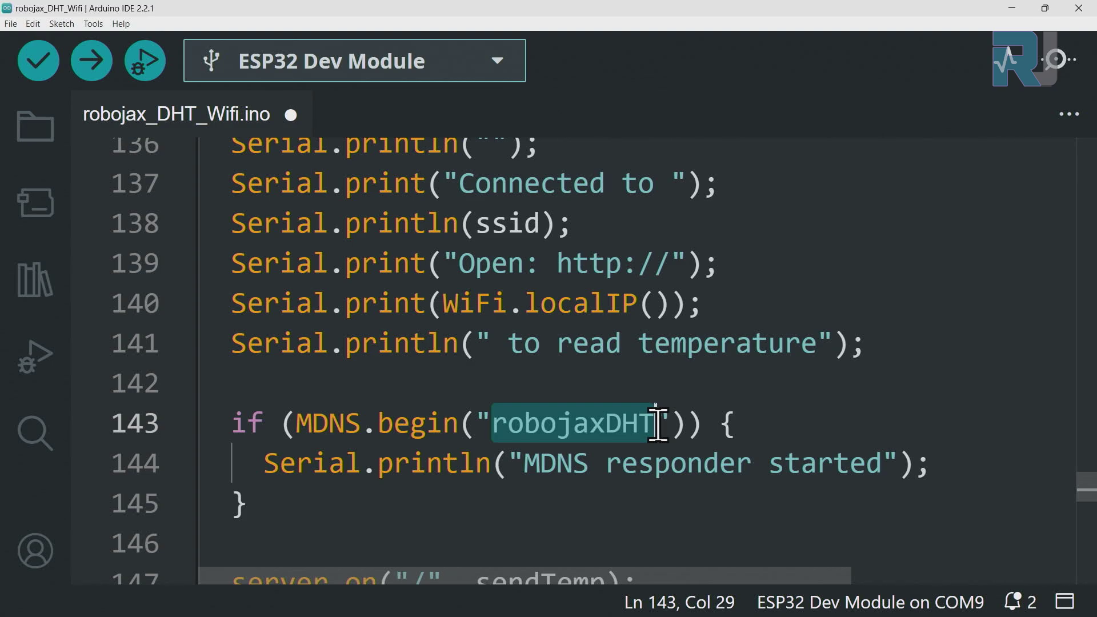
scroll(532, 403, down, 2)
scroll(531, 403, down, 1)
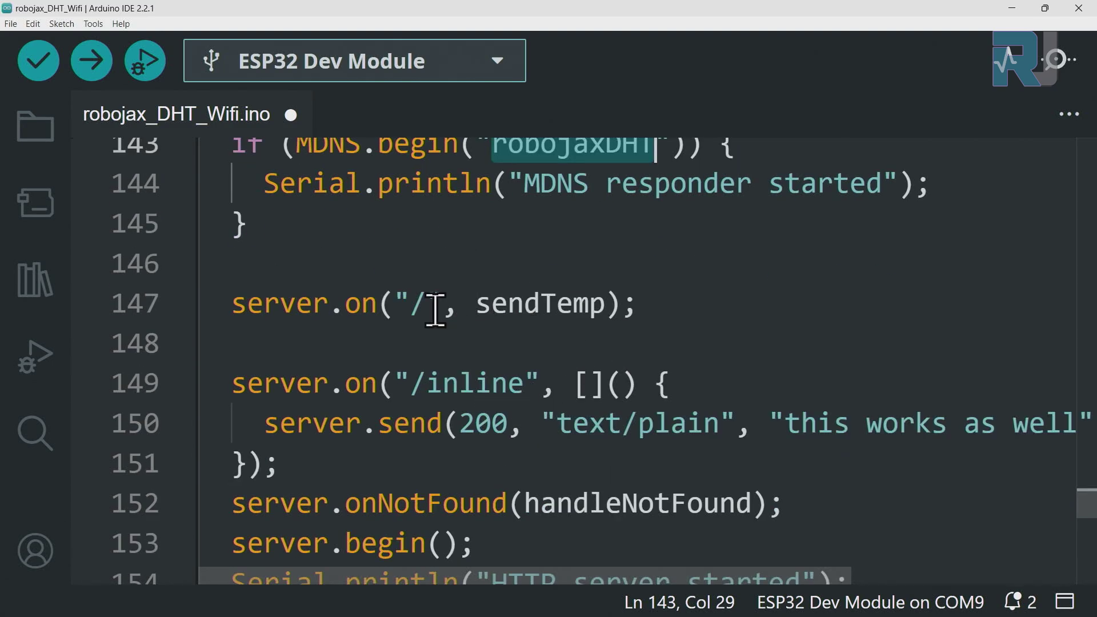
drag(233, 302, 724, 296)
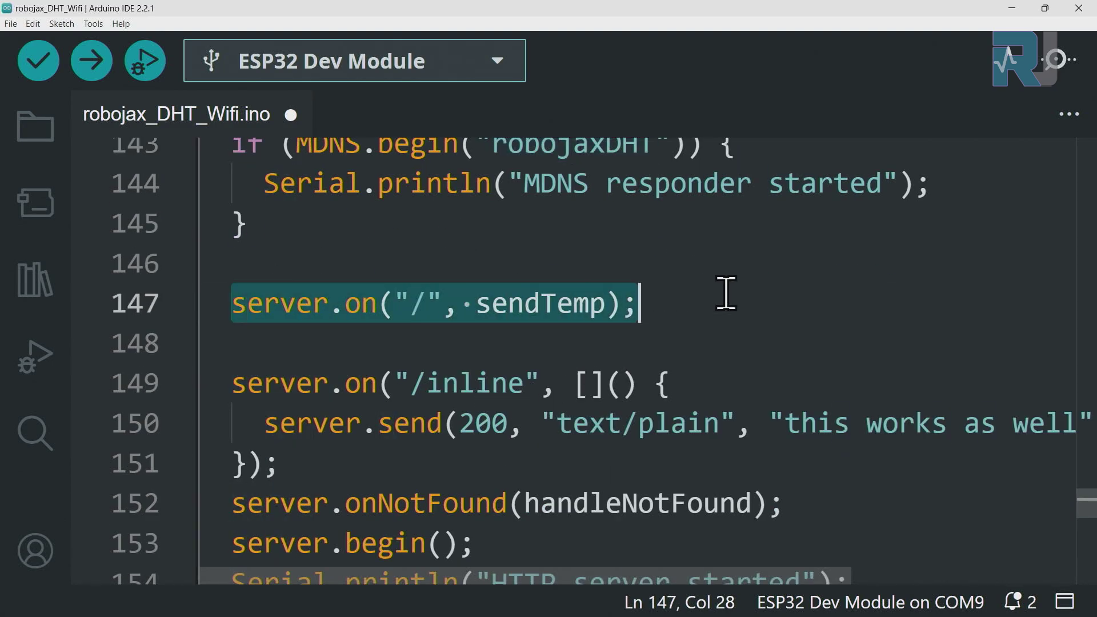
click(303, 305)
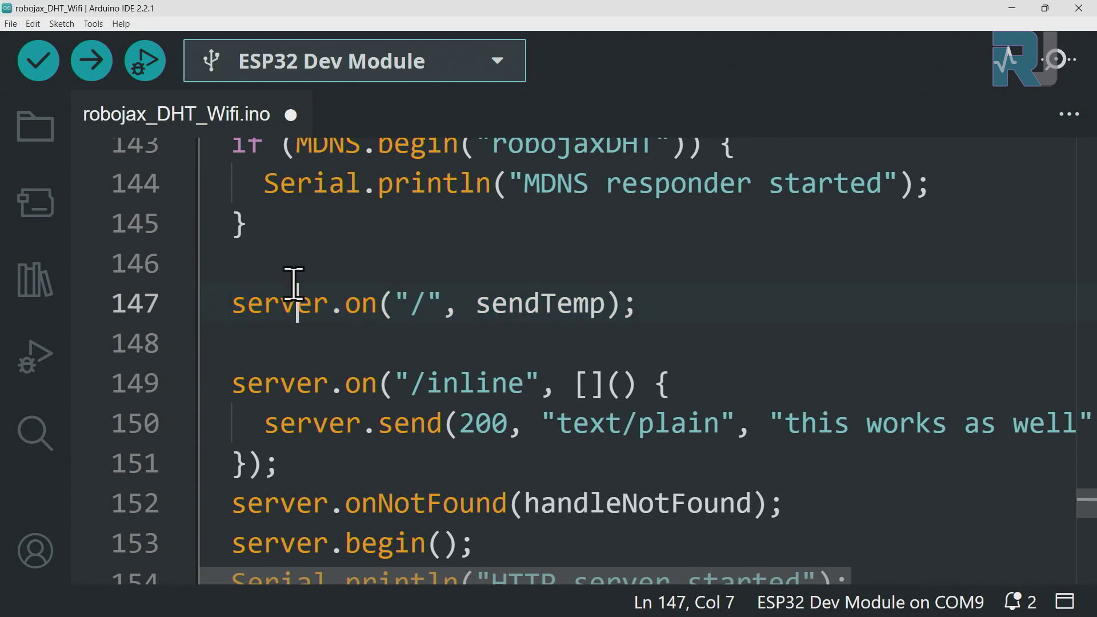
click(346, 304)
double_click(416, 304)
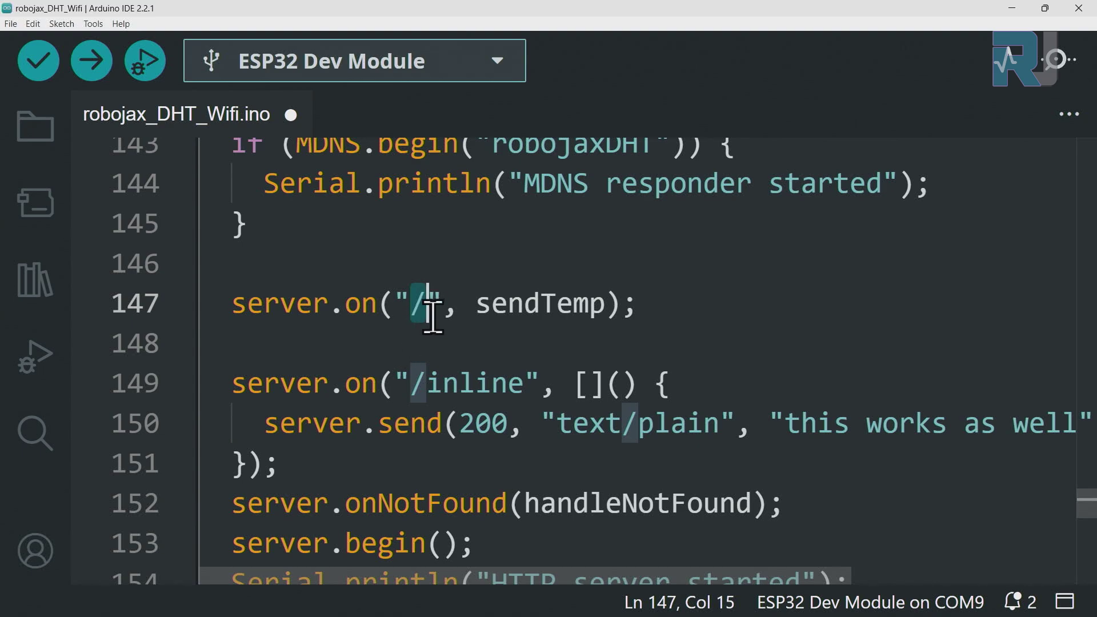
click(426, 304)
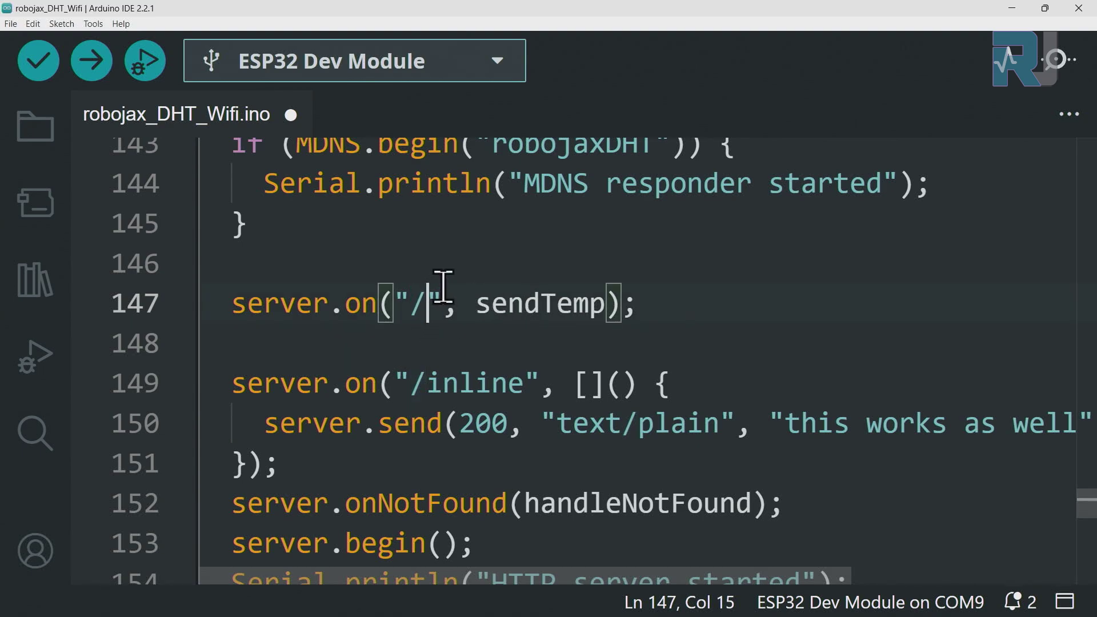
drag(479, 303, 622, 304)
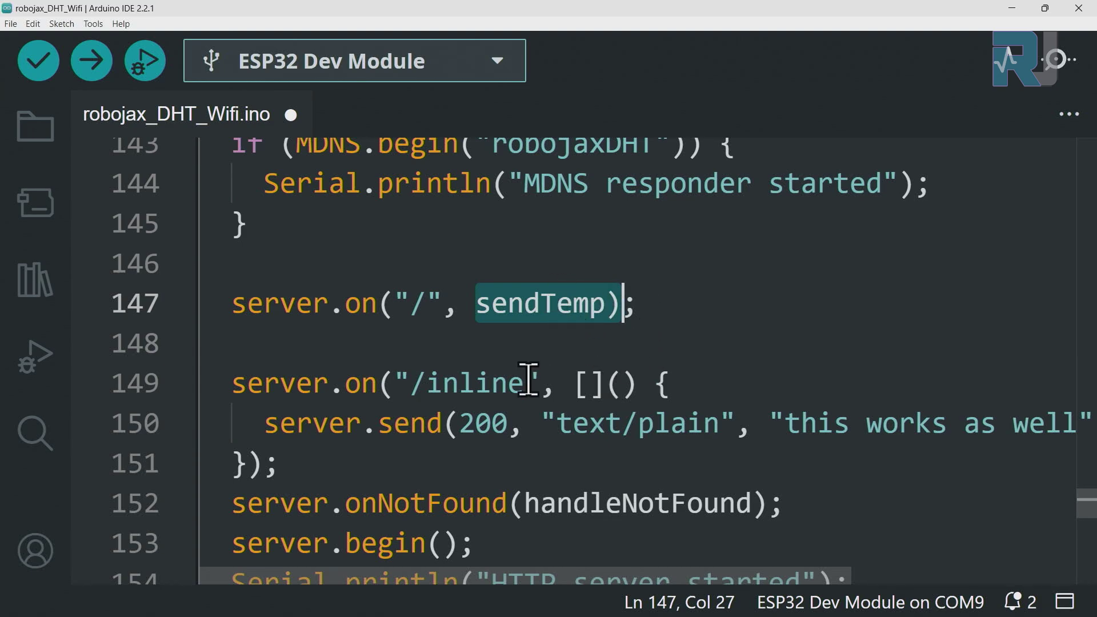
scroll(529, 377, down, 2)
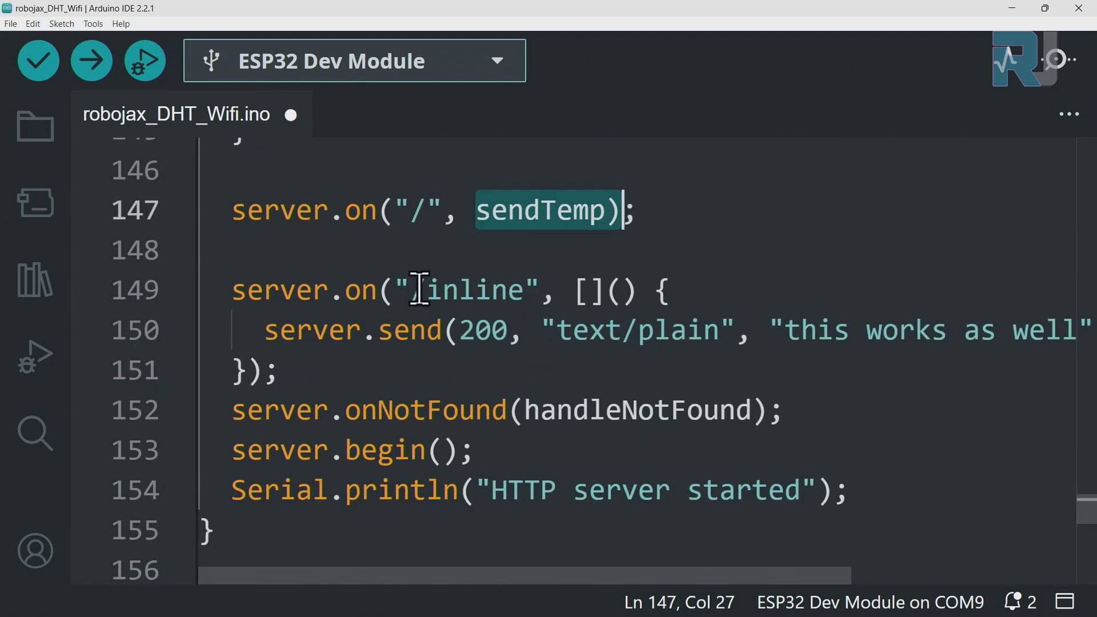
drag(426, 289, 524, 289)
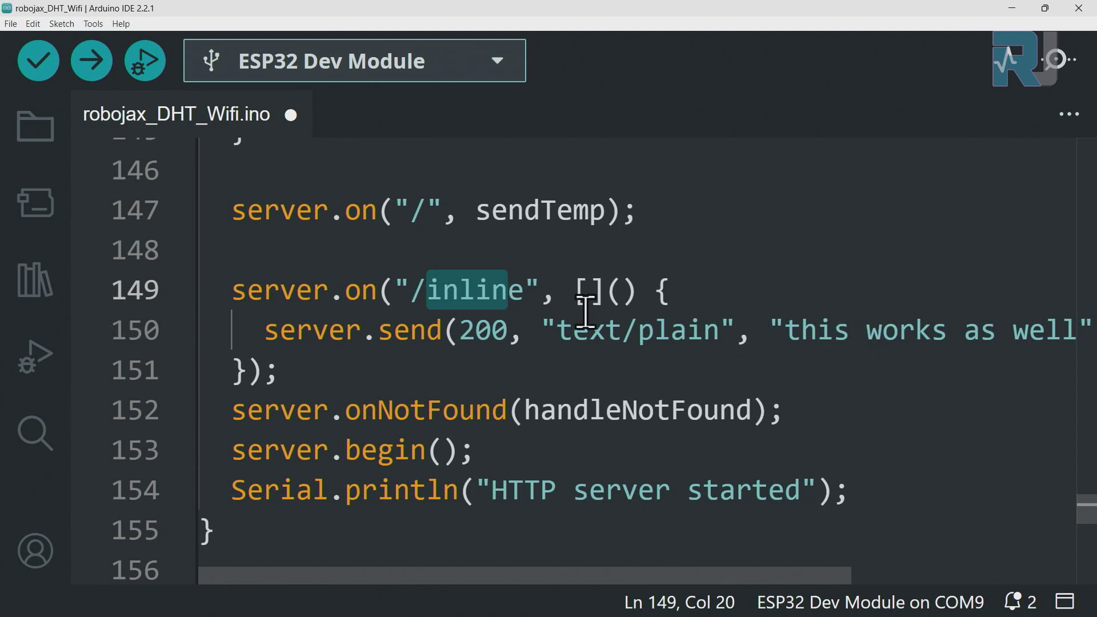
Highlight the '/inline' route and bring the Edge sensor page forward.
drag(426, 290, 517, 290)
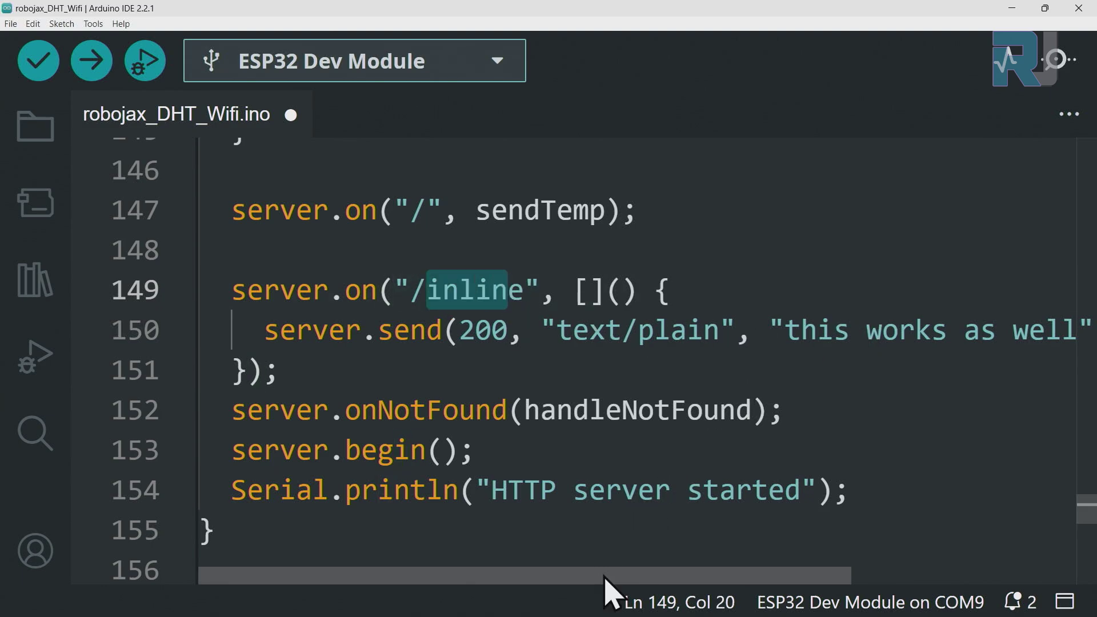
drag(607, 576, 759, 575)
drag(566, 330, 835, 331)
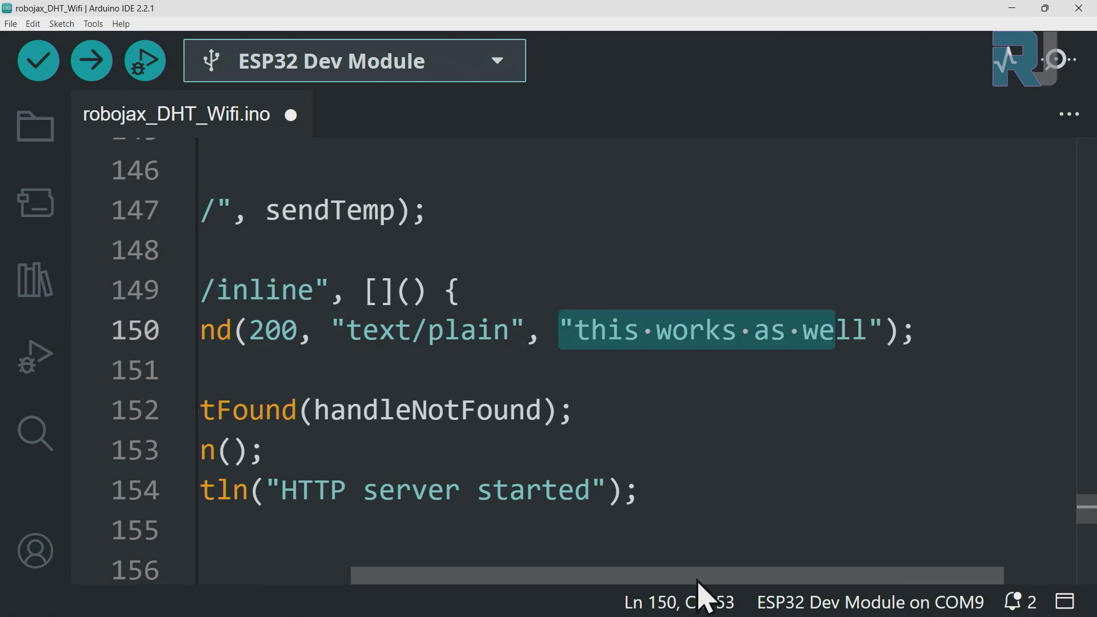
drag(703, 576, 445, 576)
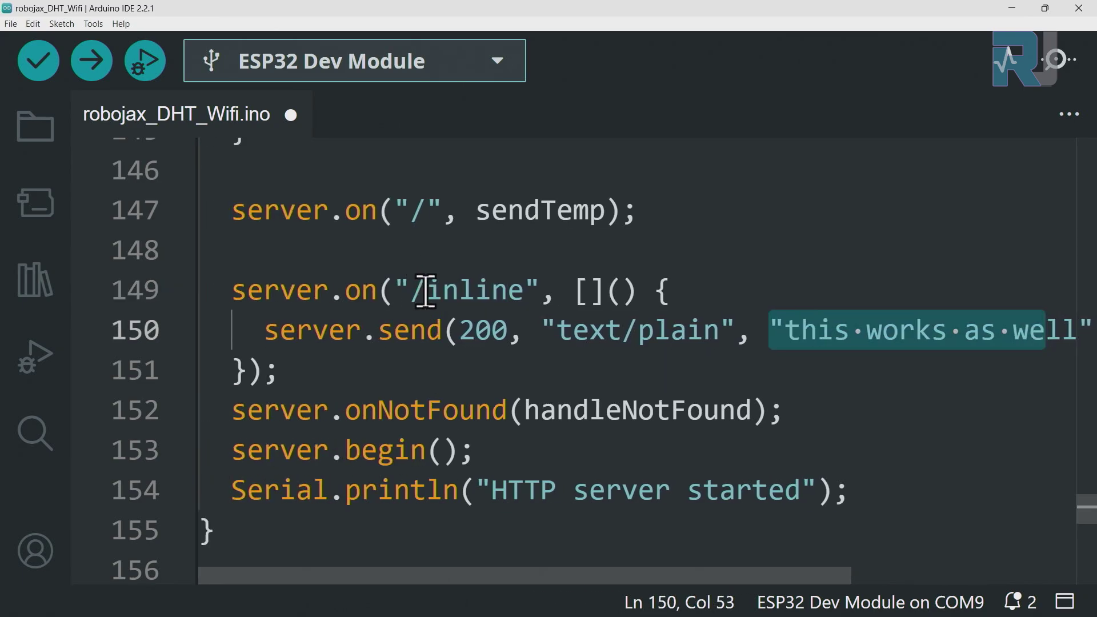
drag(426, 290, 521, 290)
key(alt+Tab)
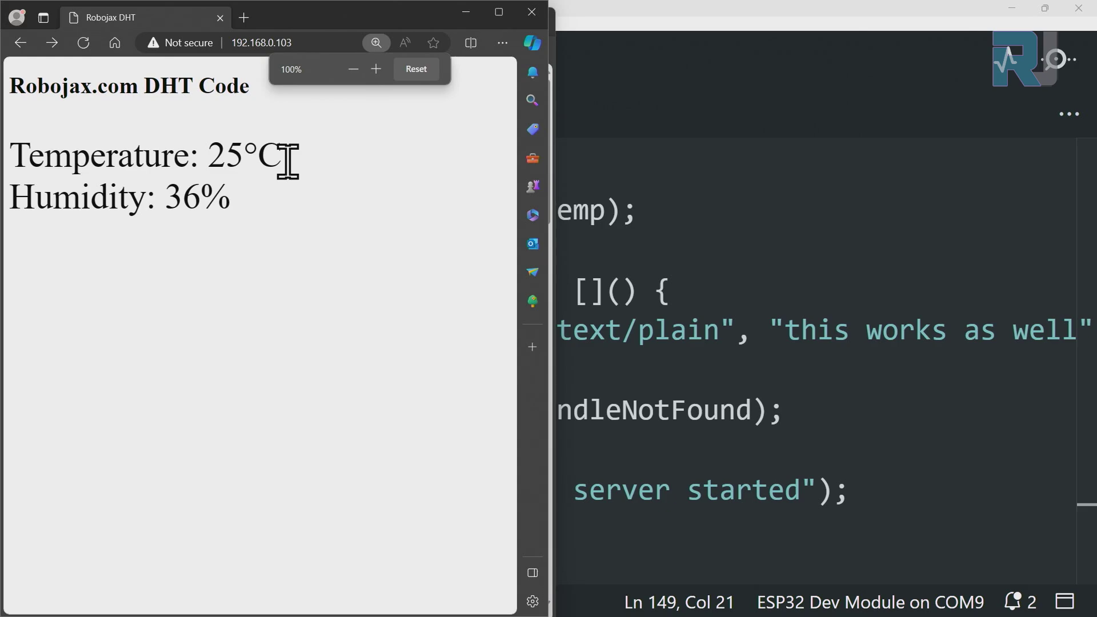
Confirm 192.168.0.103/inline shows 'this works as well', then go back to the sensor page.
key(ctrl+plus)
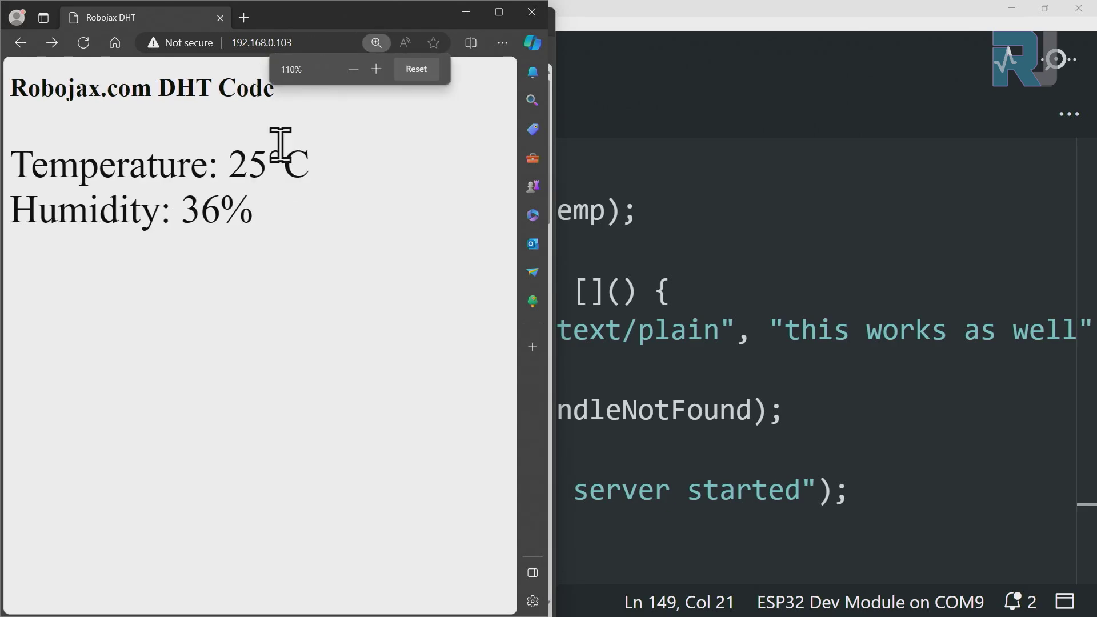
click(308, 42)
click(325, 42)
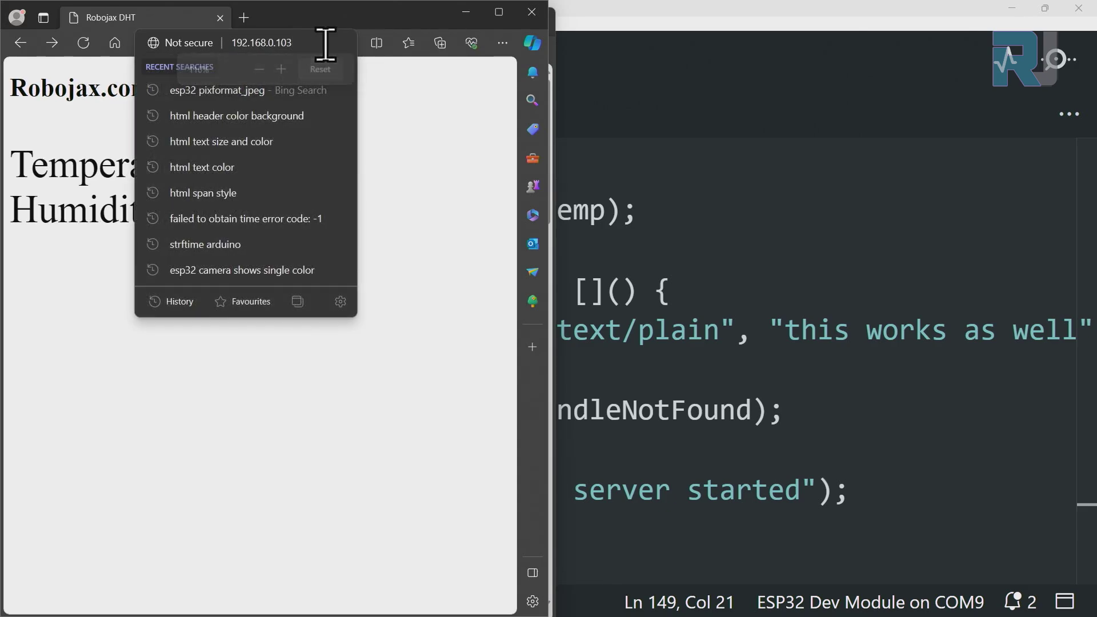
text(/)
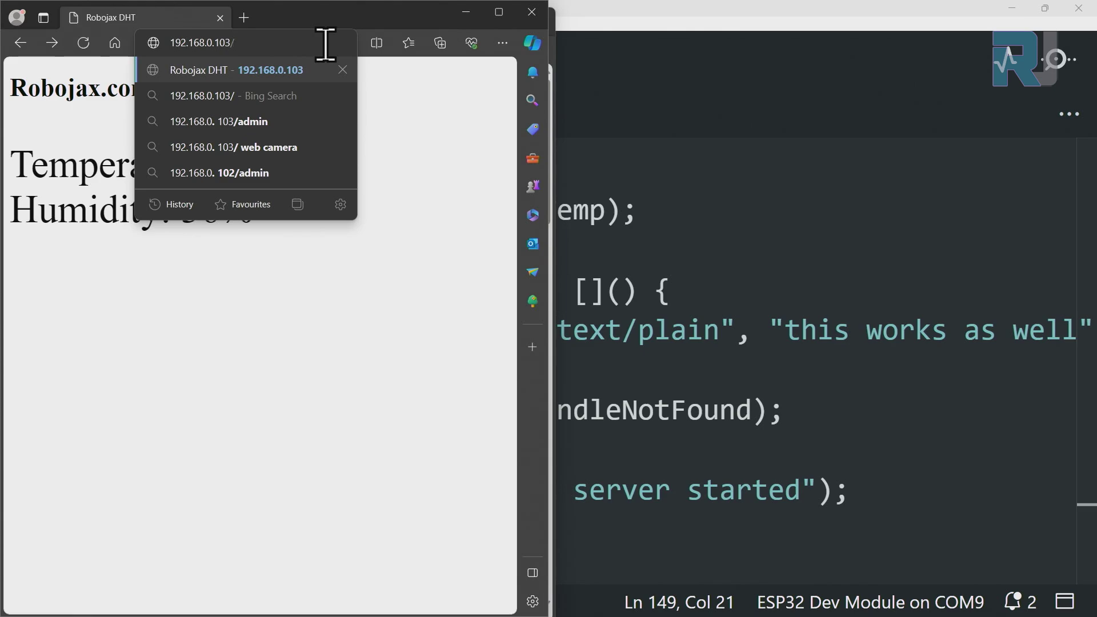
text(inline)
key(Return)
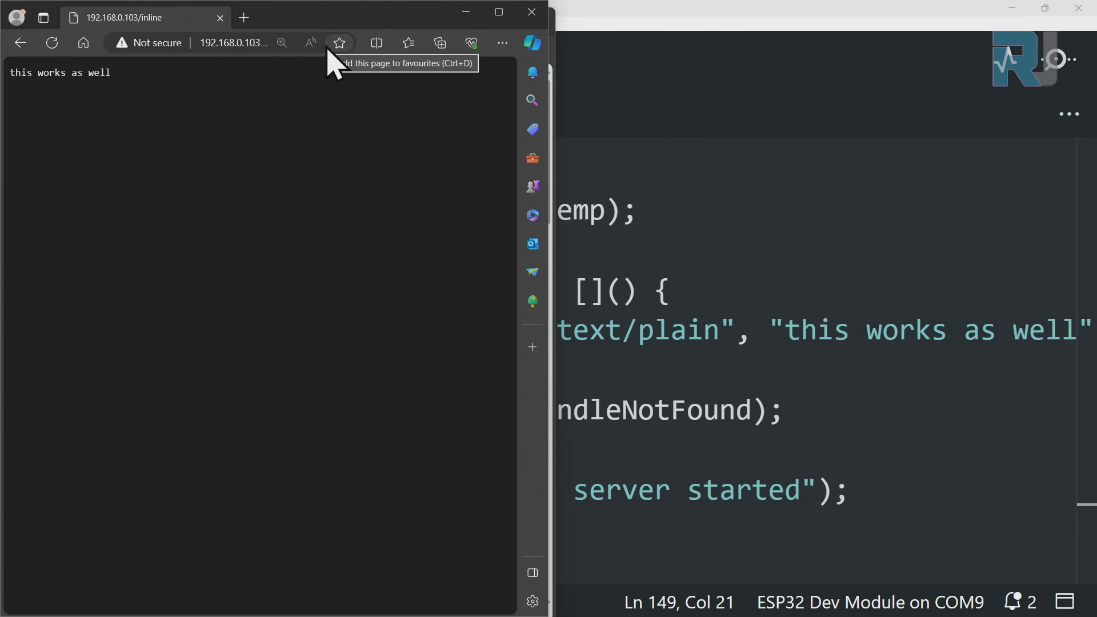
scroll(241, 106, up, 3)
scroll(241, 106, up, 3)
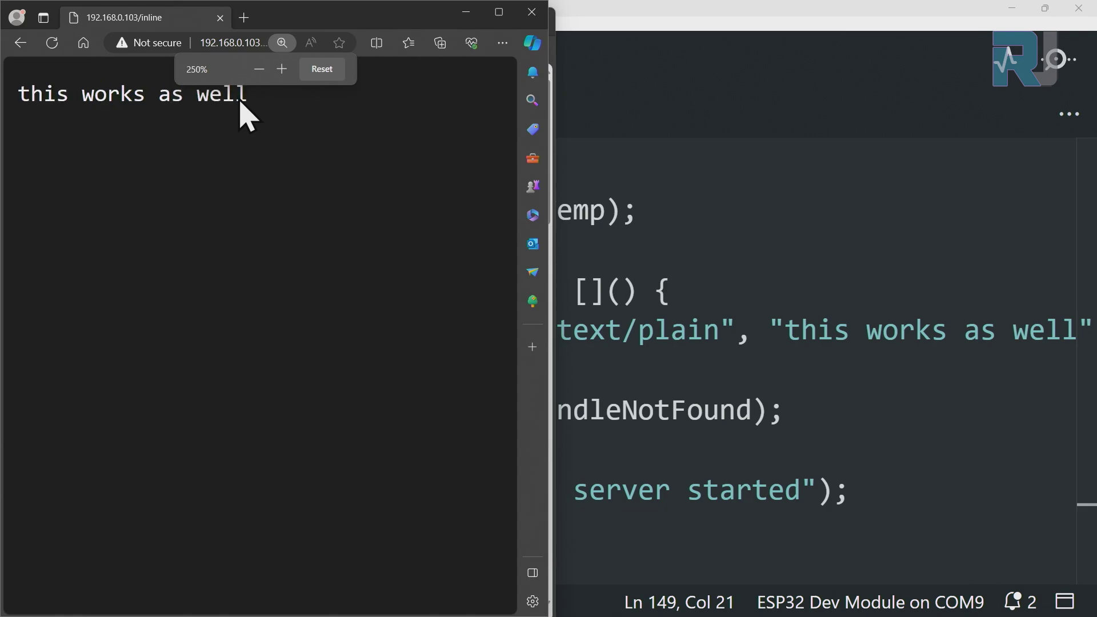
scroll(241, 112, up, 2)
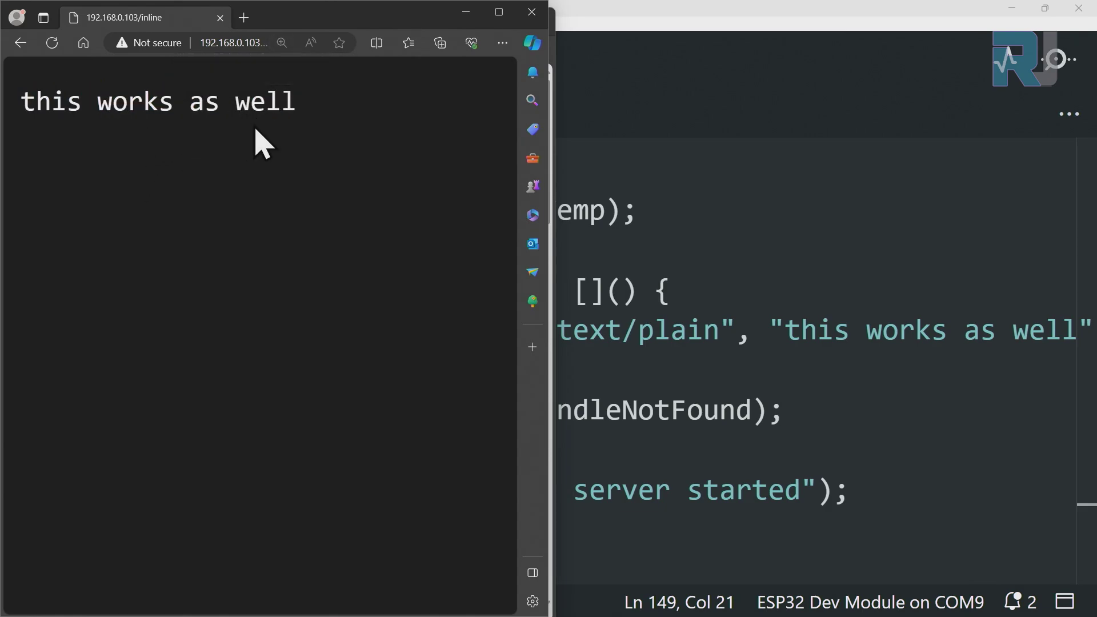
click(21, 44)
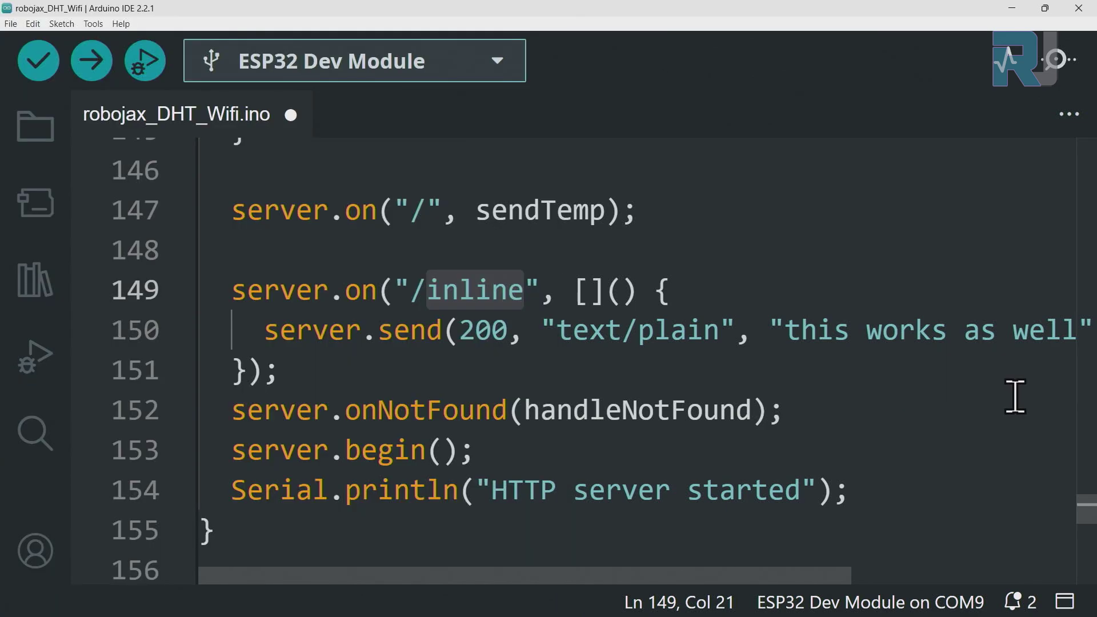
click(788, 409)
mouse_move(232, 290)
mouse_down()
mouse_move(467, 336)
mouse_move(280, 370)
mouse_up()
click(234, 410)
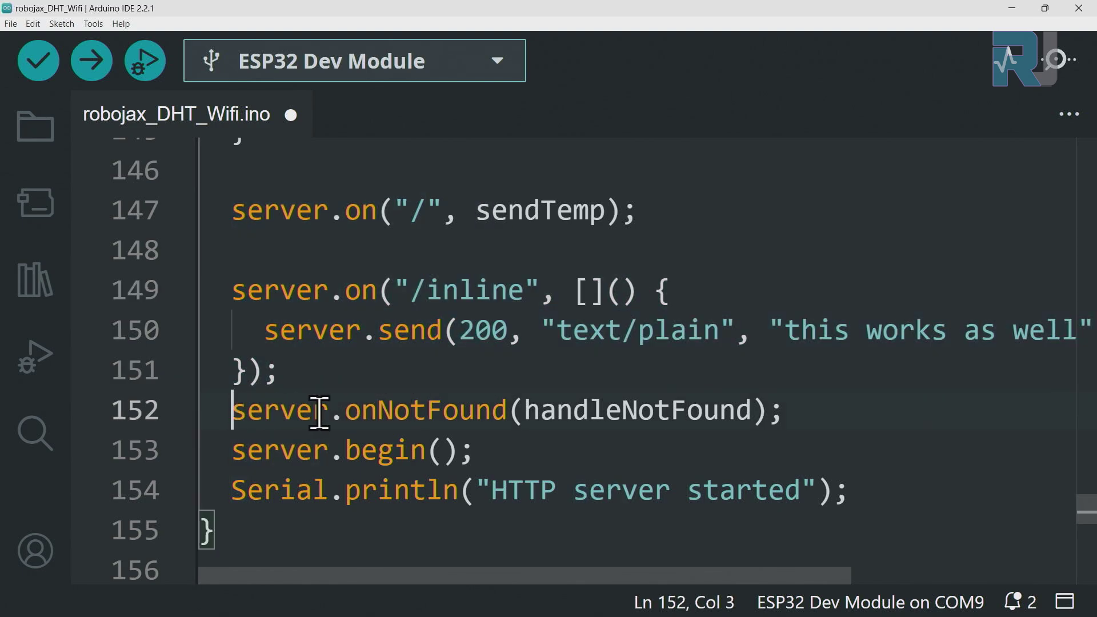
drag(344, 409, 753, 410)
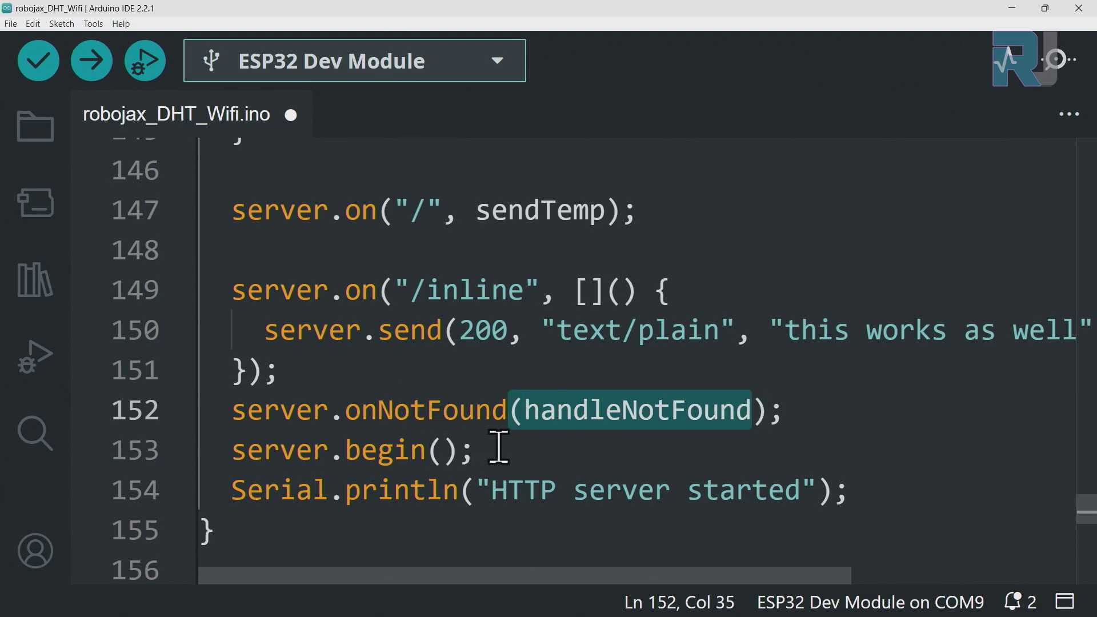
drag(475, 450, 232, 450)
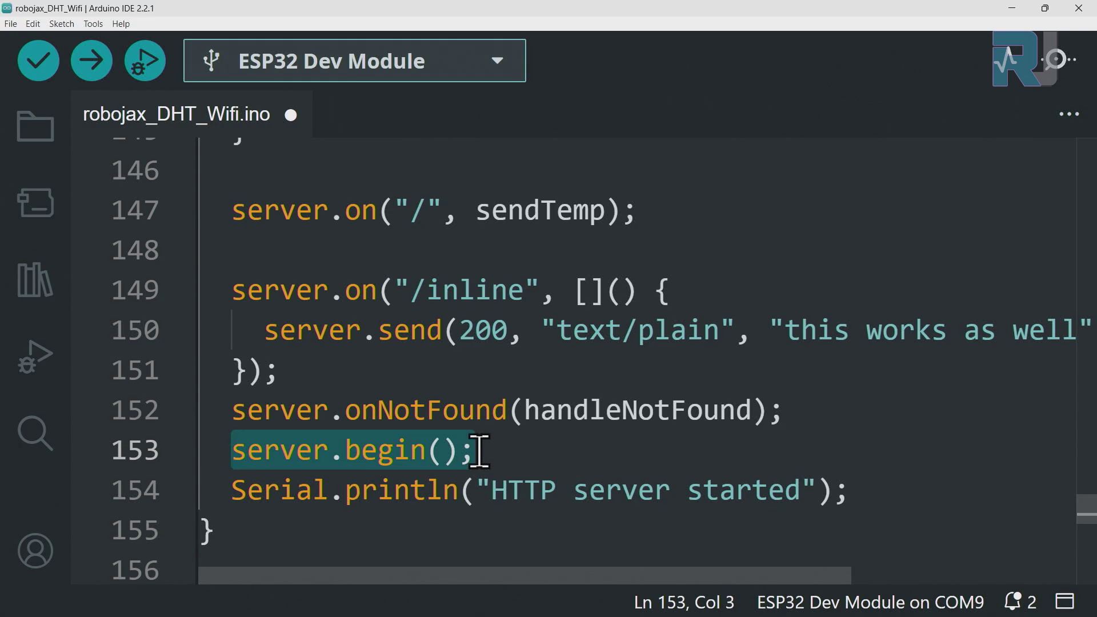
drag(232, 490, 836, 490)
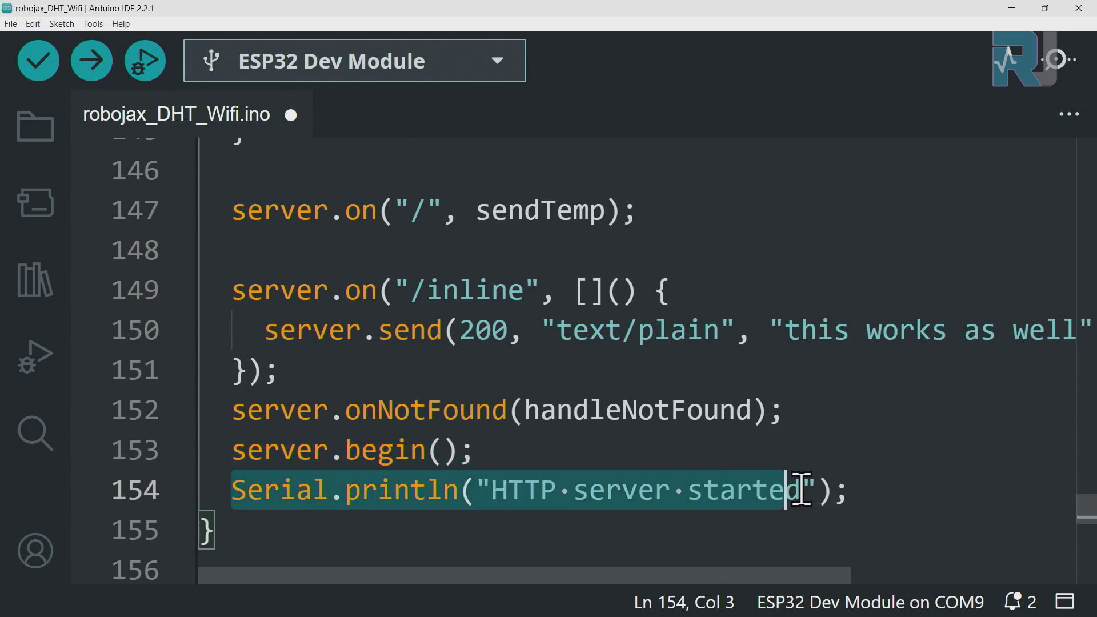
click(493, 490)
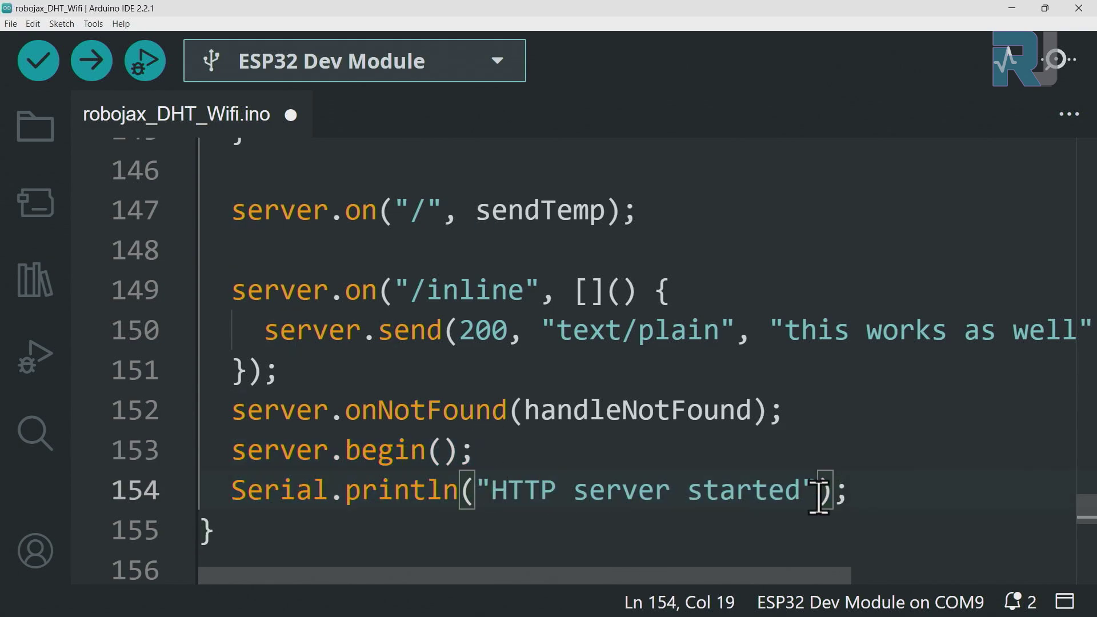
scroll(662, 326, down, 3)
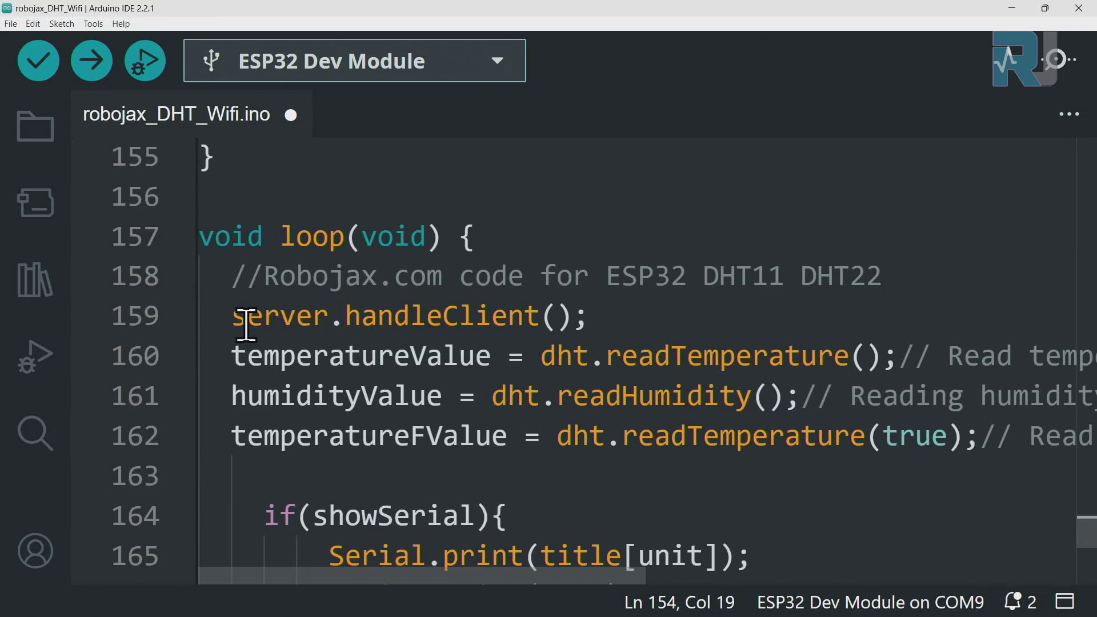
drag(249, 317, 591, 317)
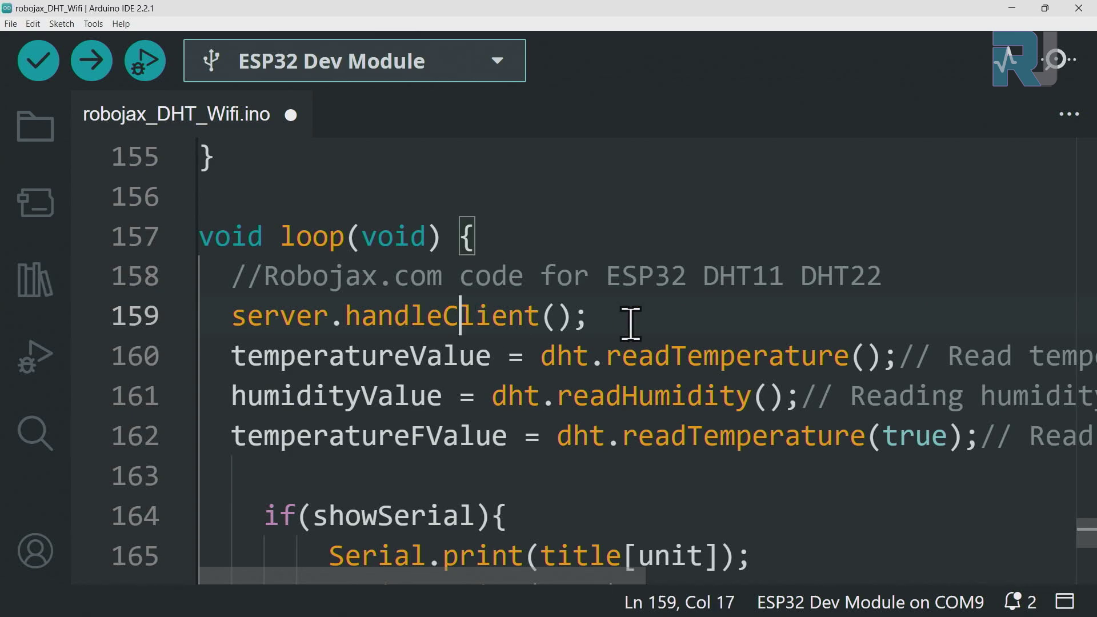
drag(231, 326, 215, 326)
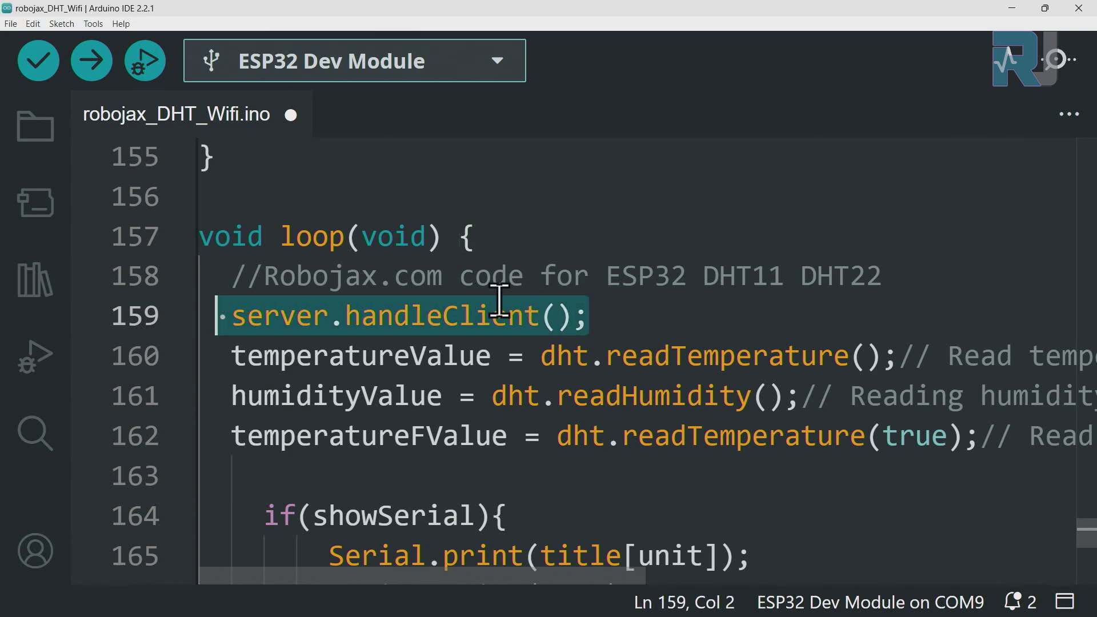
scroll(364, 336, down, 1)
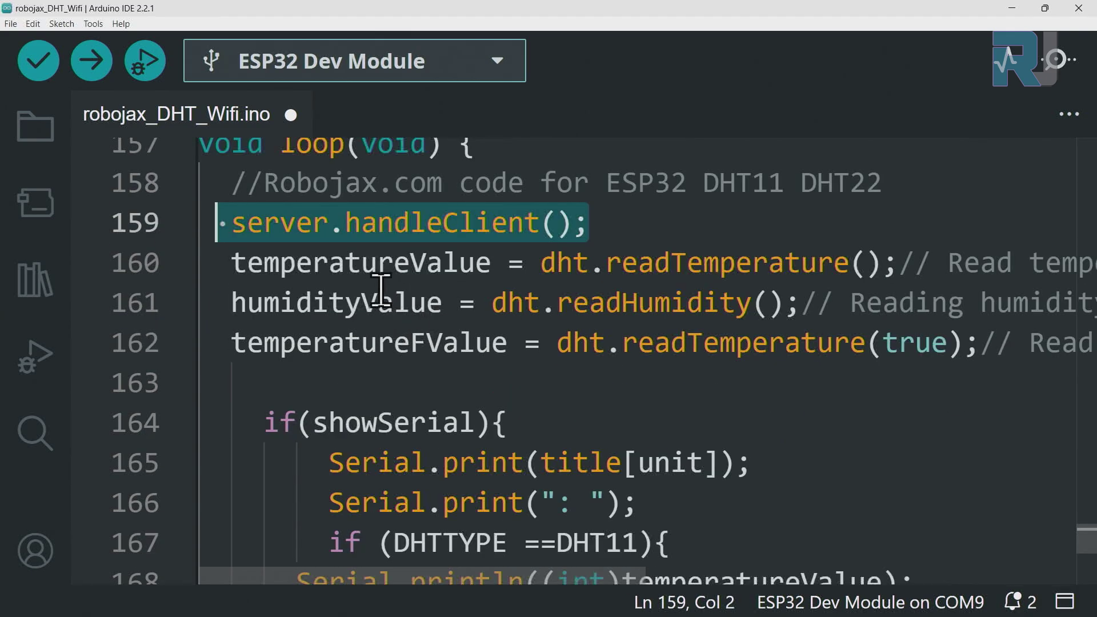
click(540, 263)
drag(540, 263, 885, 262)
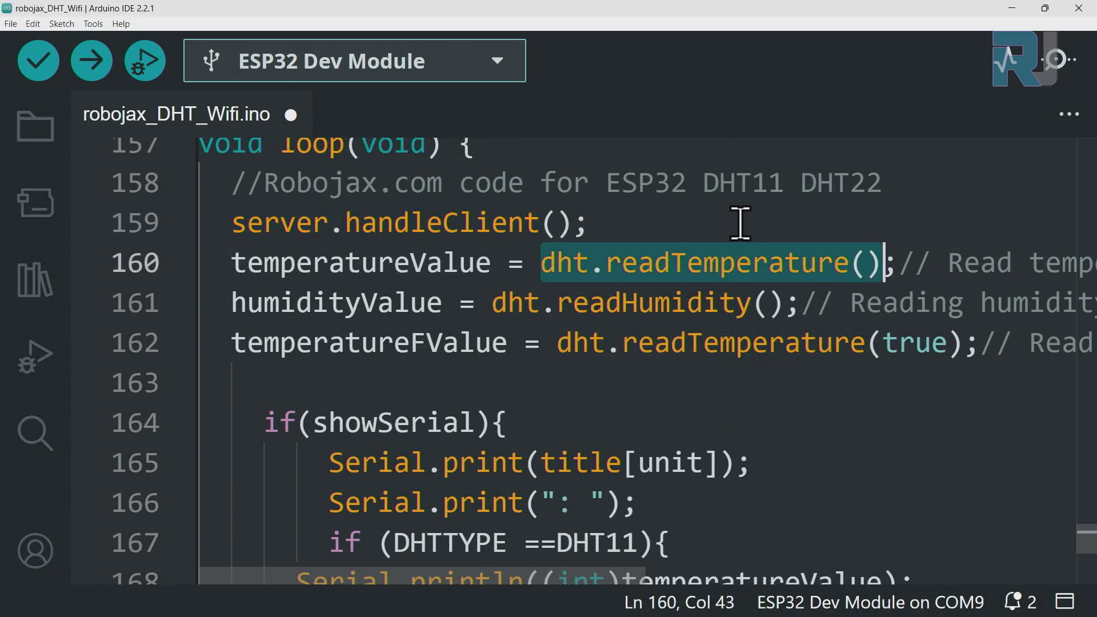
double_click(396, 263)
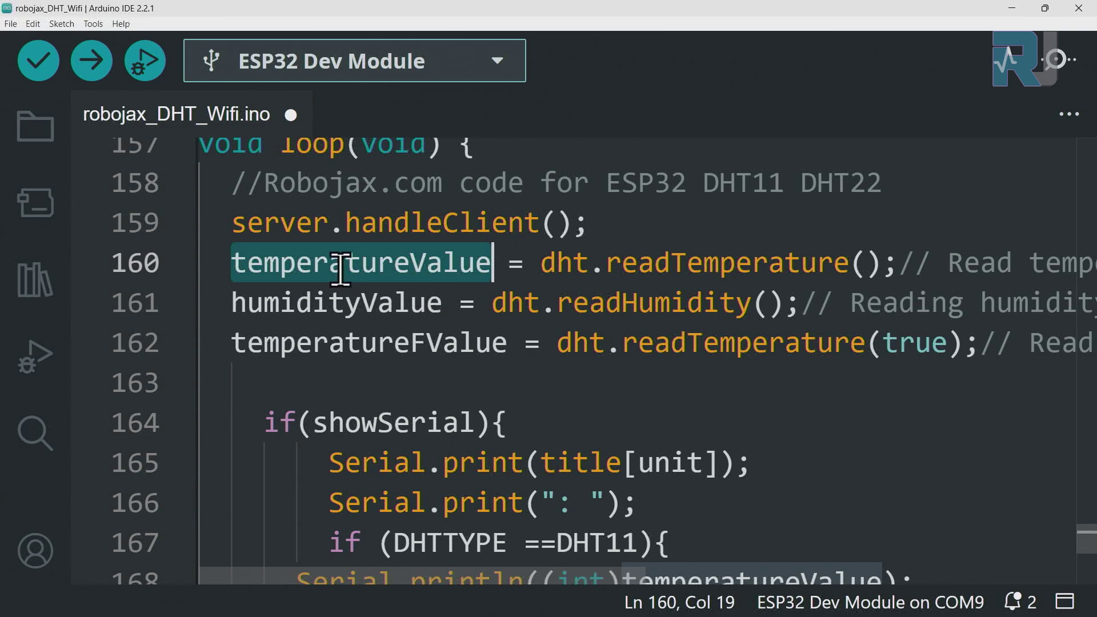
drag(493, 303, 773, 302)
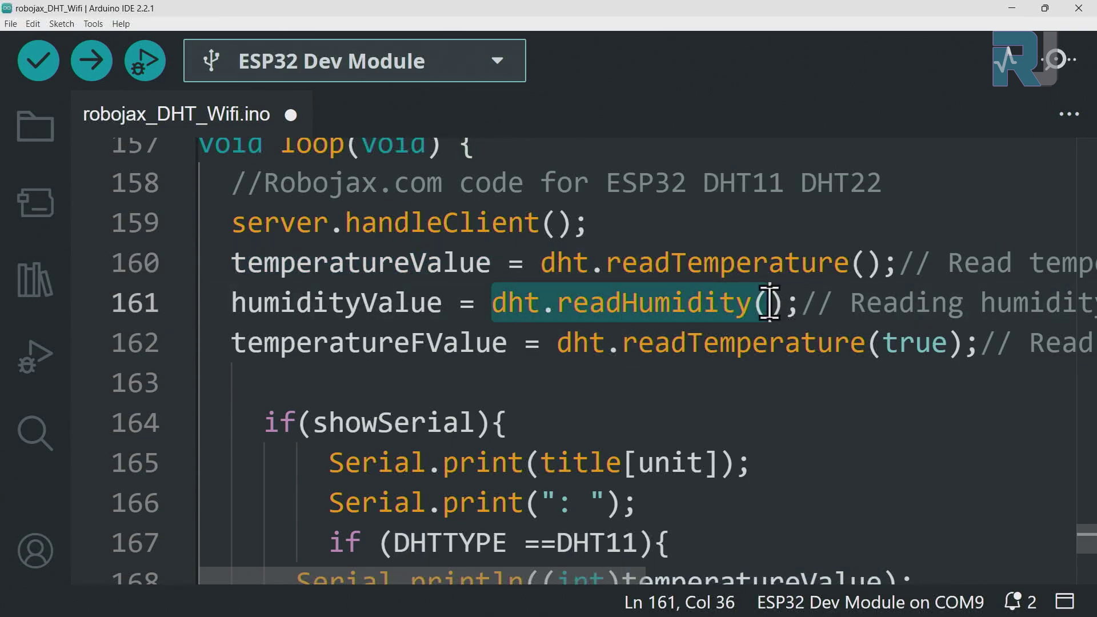
double_click(326, 304)
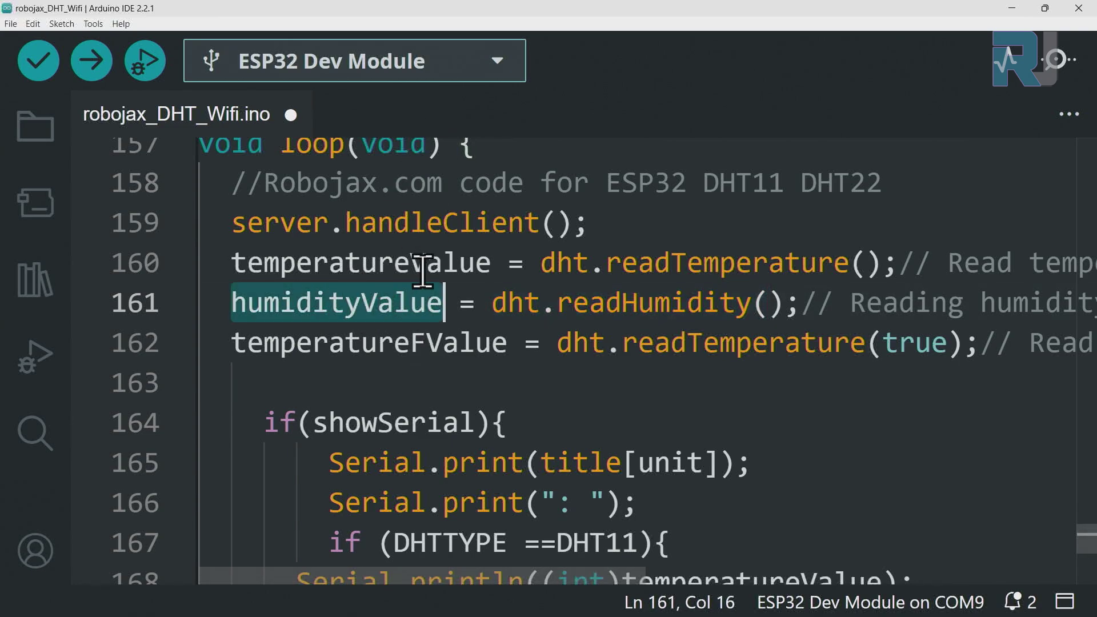
click(397, 257)
click(389, 304)
click(384, 343)
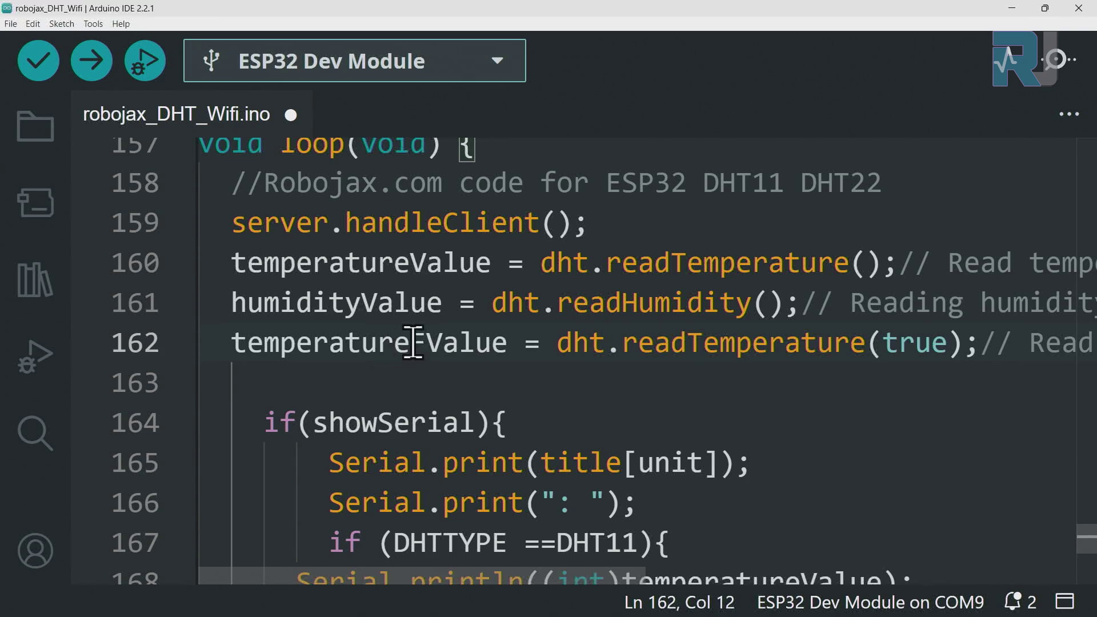
drag(399, 343, 427, 343)
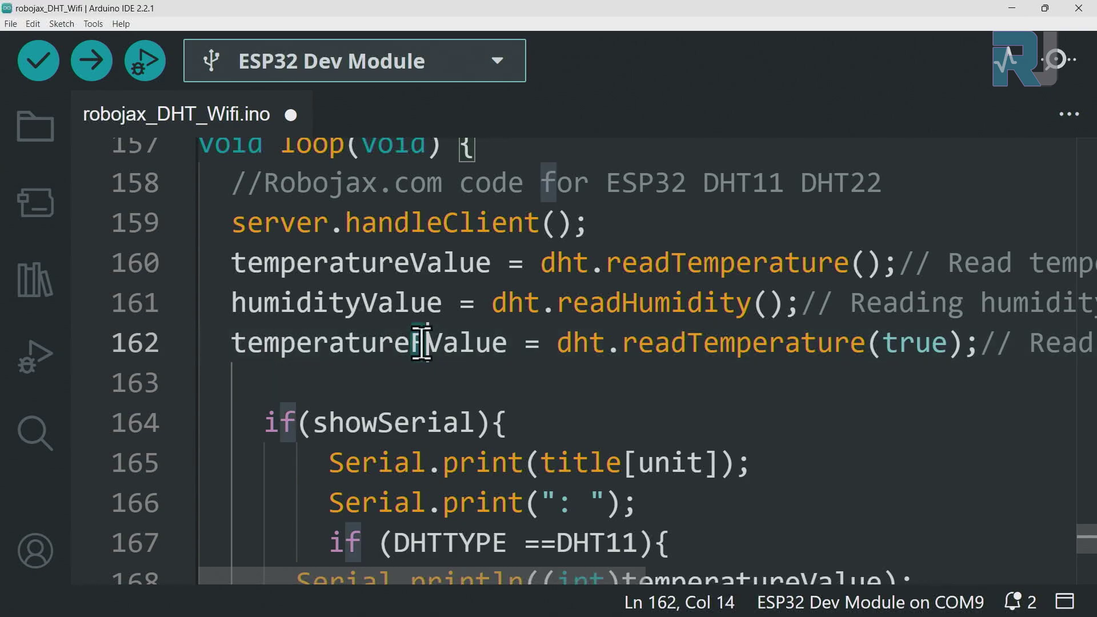
click(568, 340)
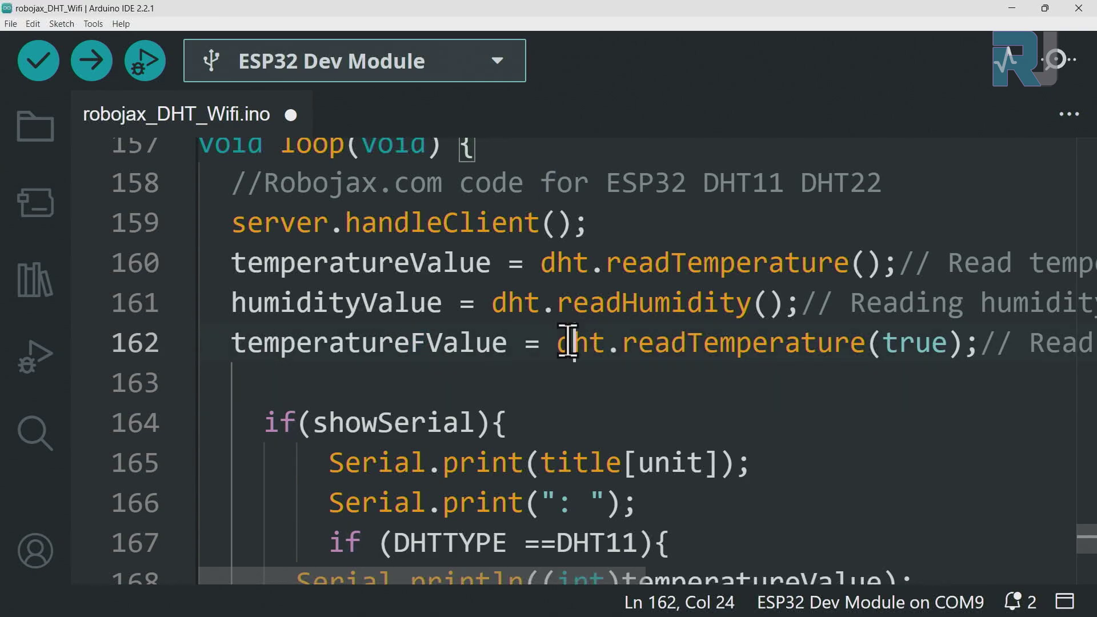
click(576, 344)
click(783, 343)
click(917, 342)
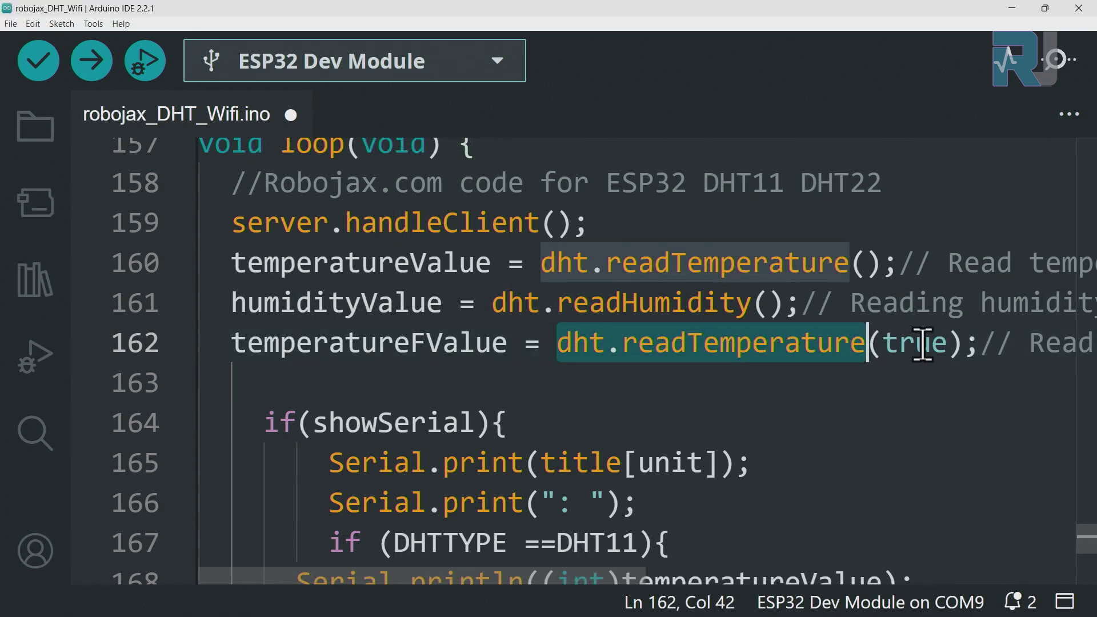
drag(549, 344, 964, 343)
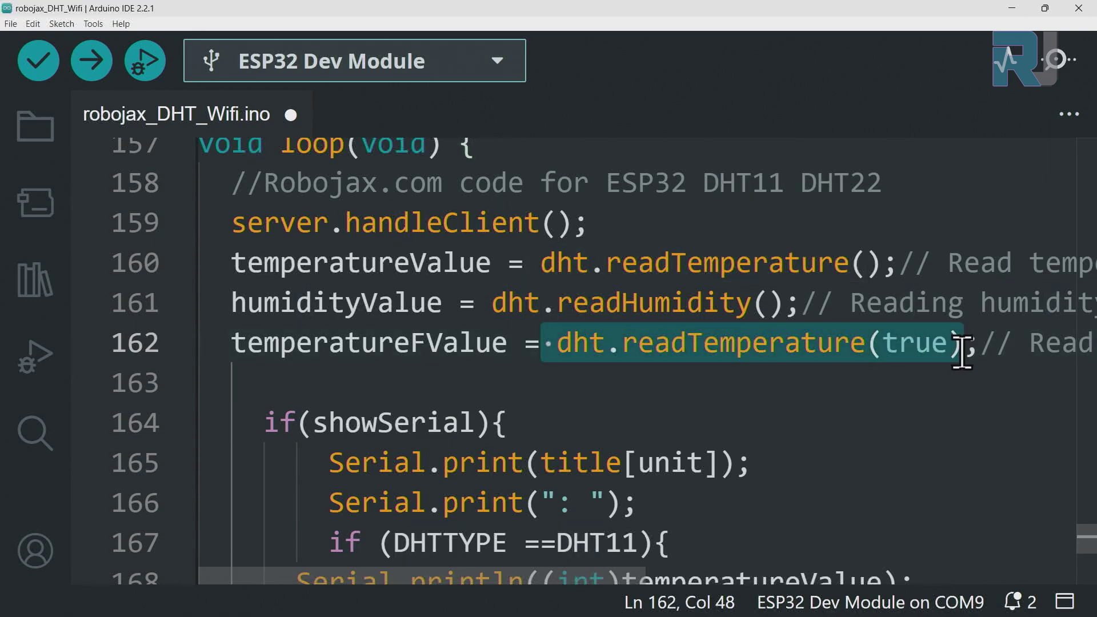
click(455, 342)
click(392, 262)
scroll(432, 368, down, 2)
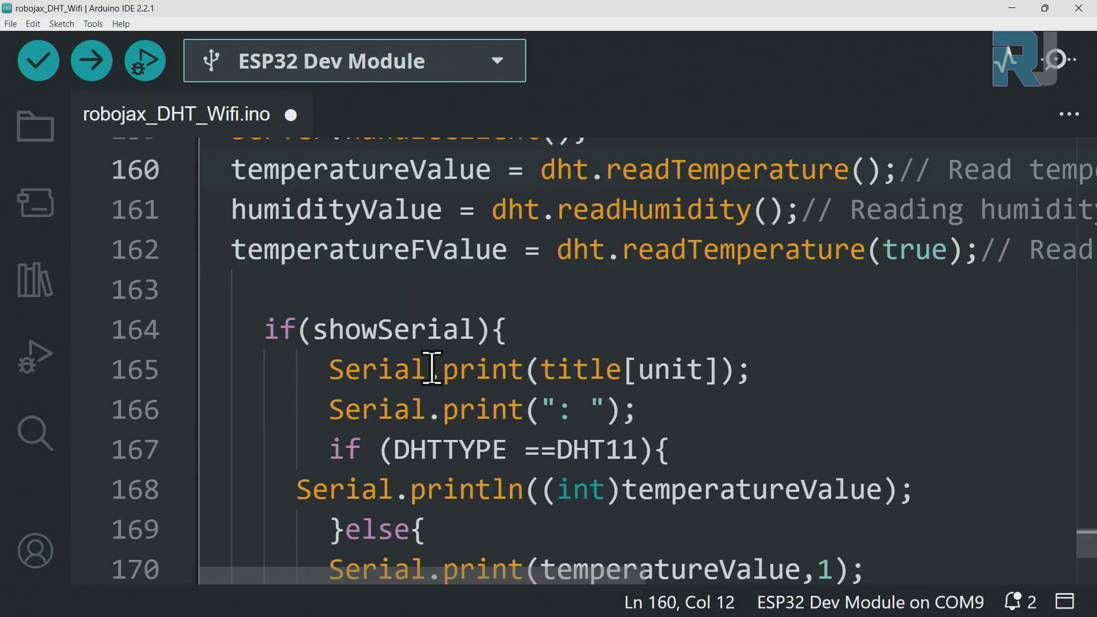
scroll(433, 369, down, 2)
drag(313, 237, 477, 237)
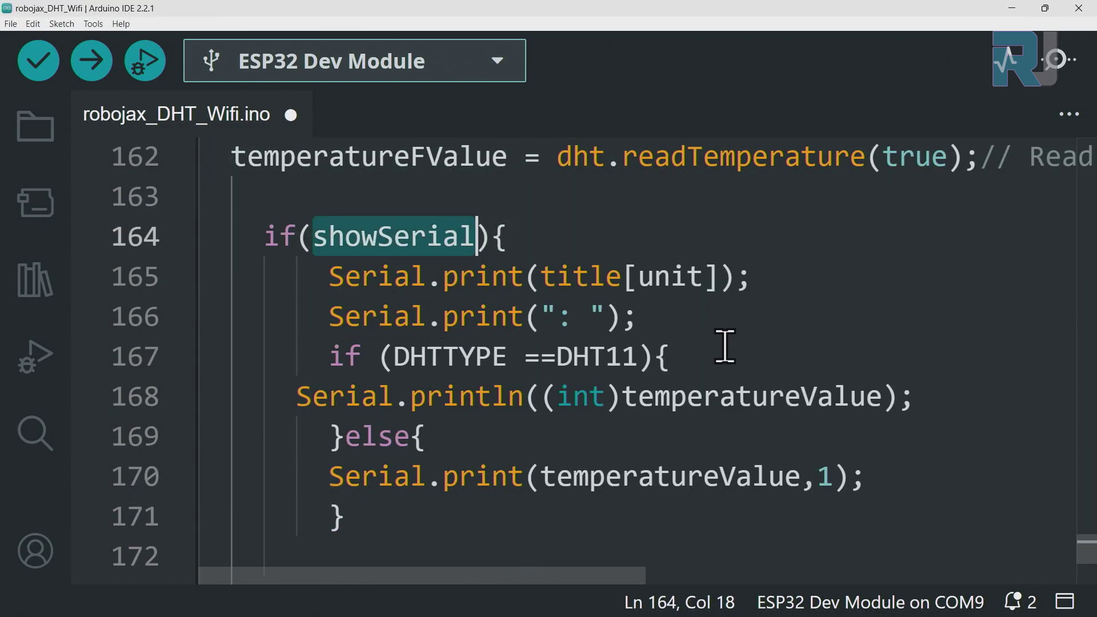
click(572, 276)
click(704, 276)
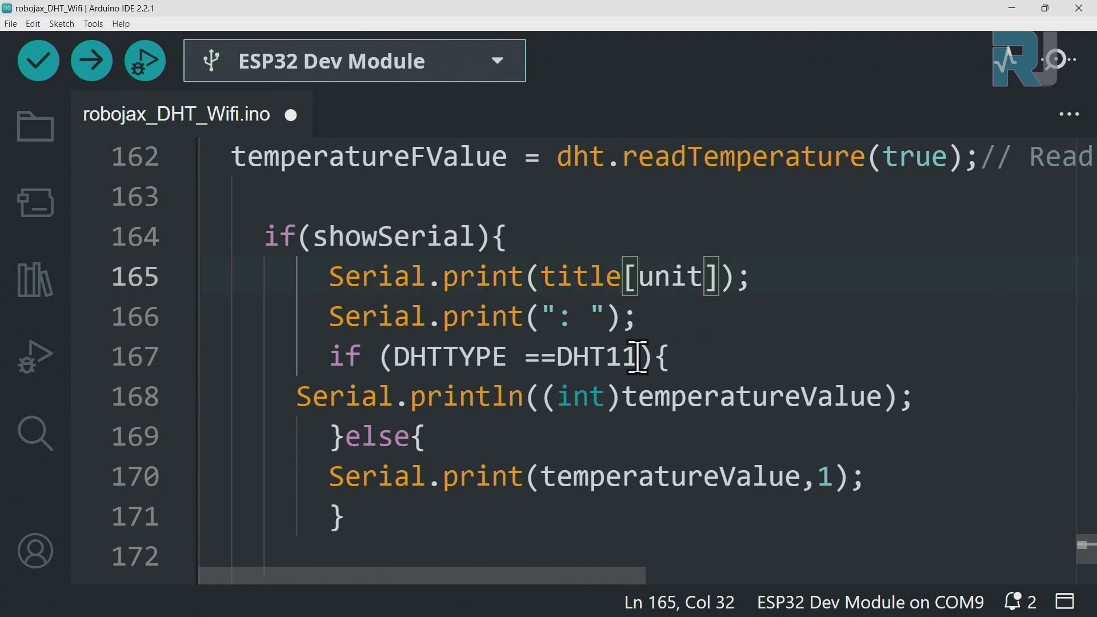
drag(637, 317, 201, 277)
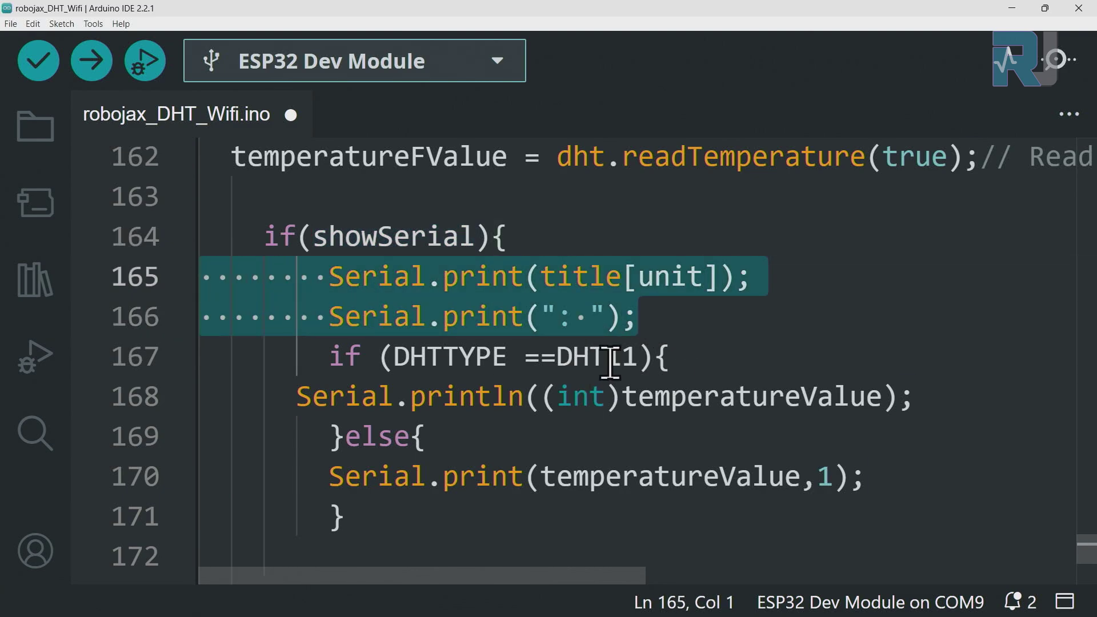
click(630, 276)
scroll(600, 325, down, 1)
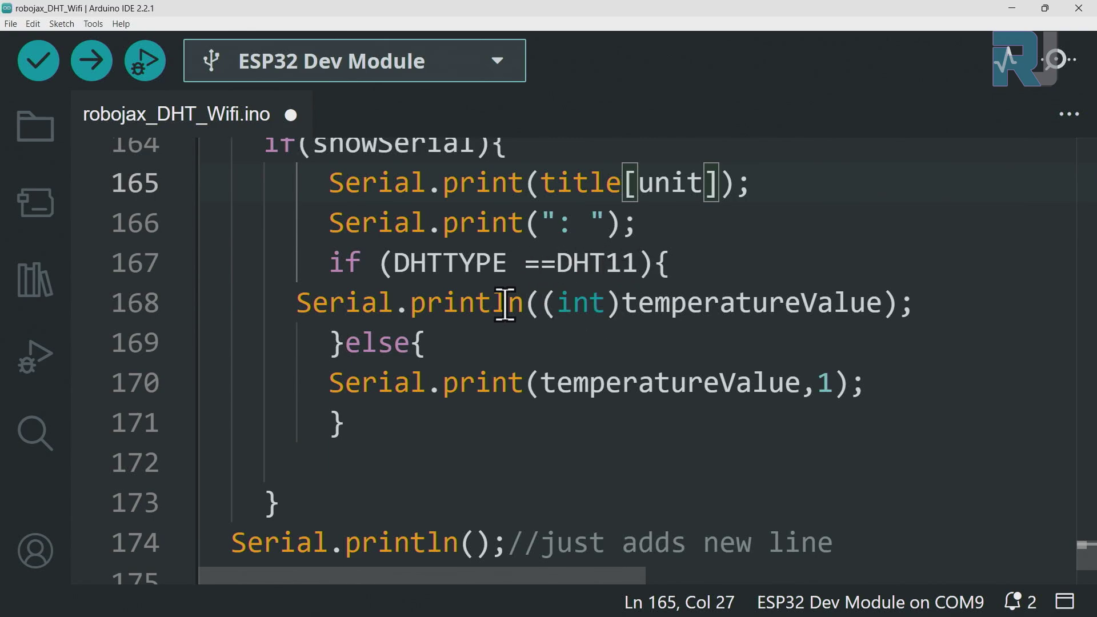
drag(541, 302, 882, 302)
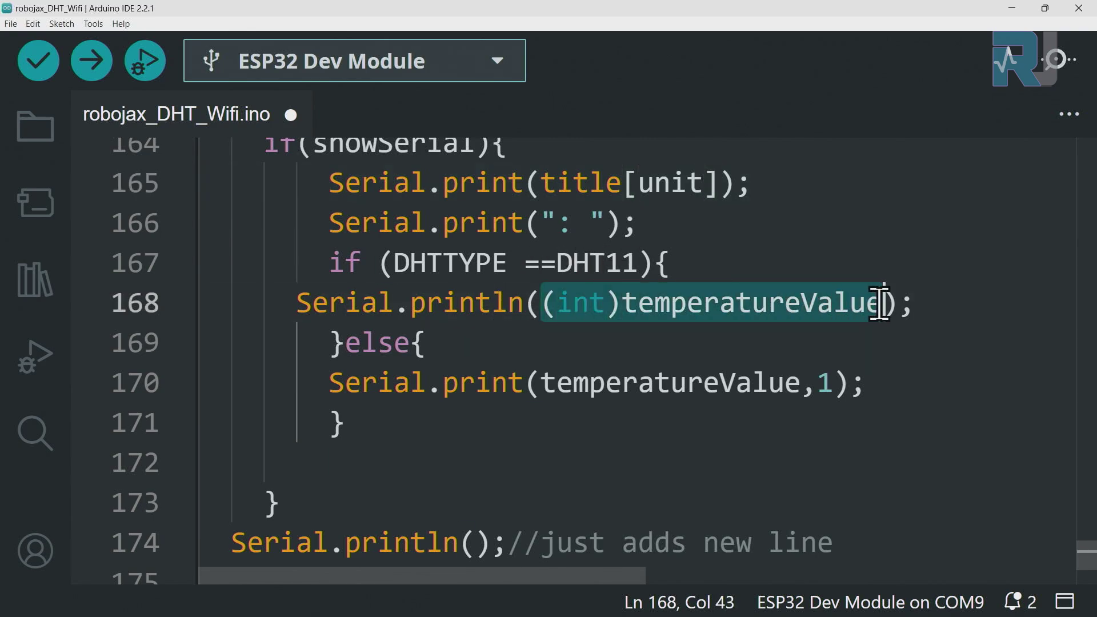
drag(329, 384, 887, 383)
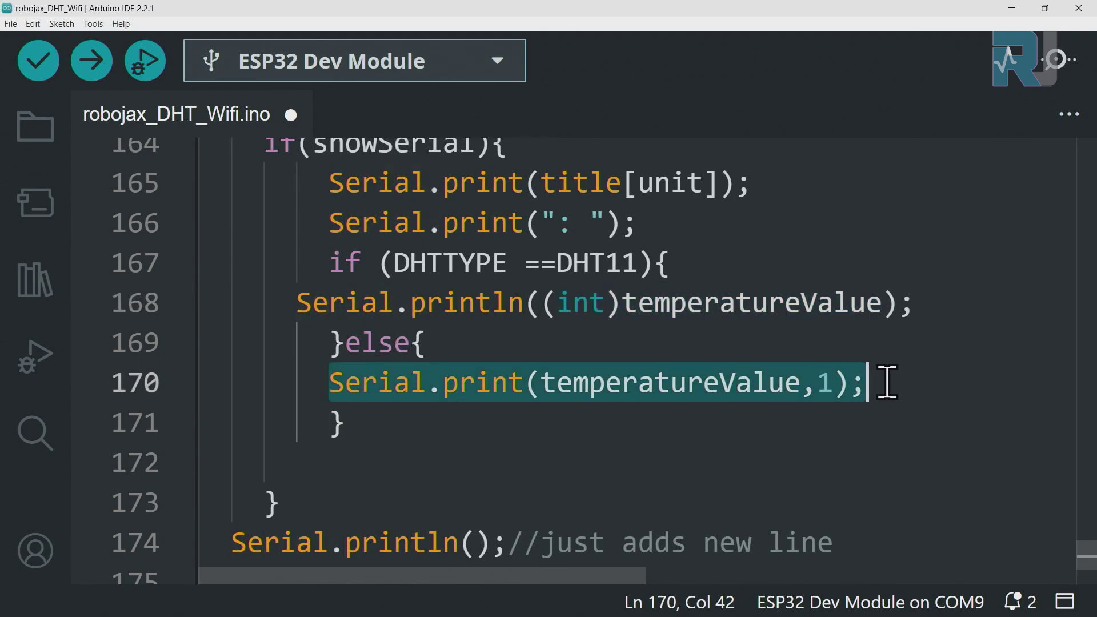
click(819, 382)
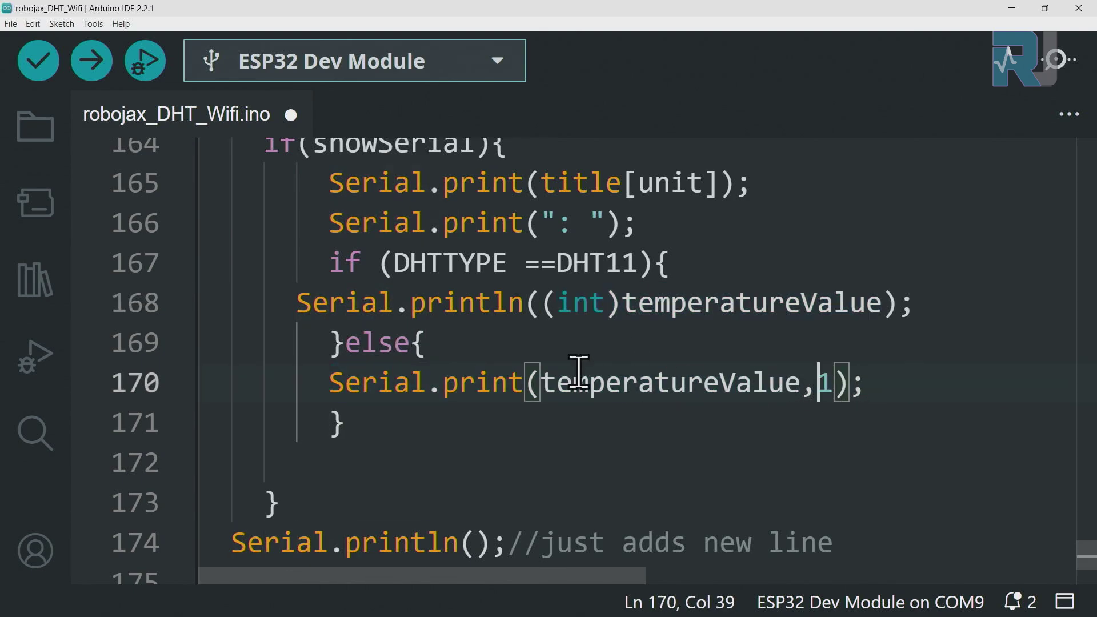
scroll(334, 429, down, 2)
scroll(343, 412, down, 2)
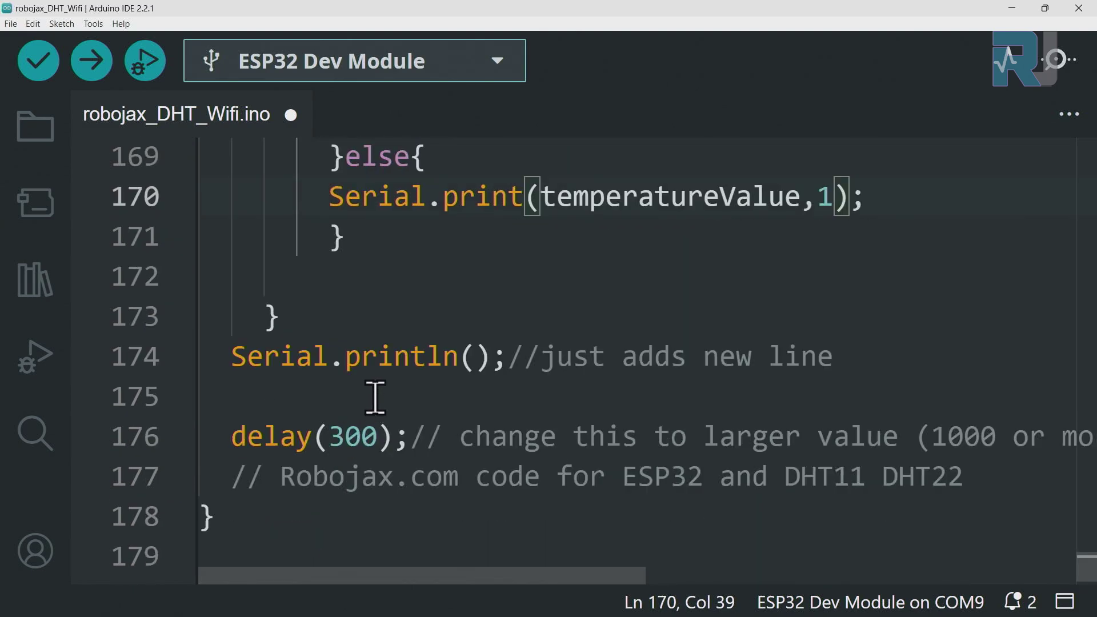
click(476, 357)
drag(233, 436, 392, 435)
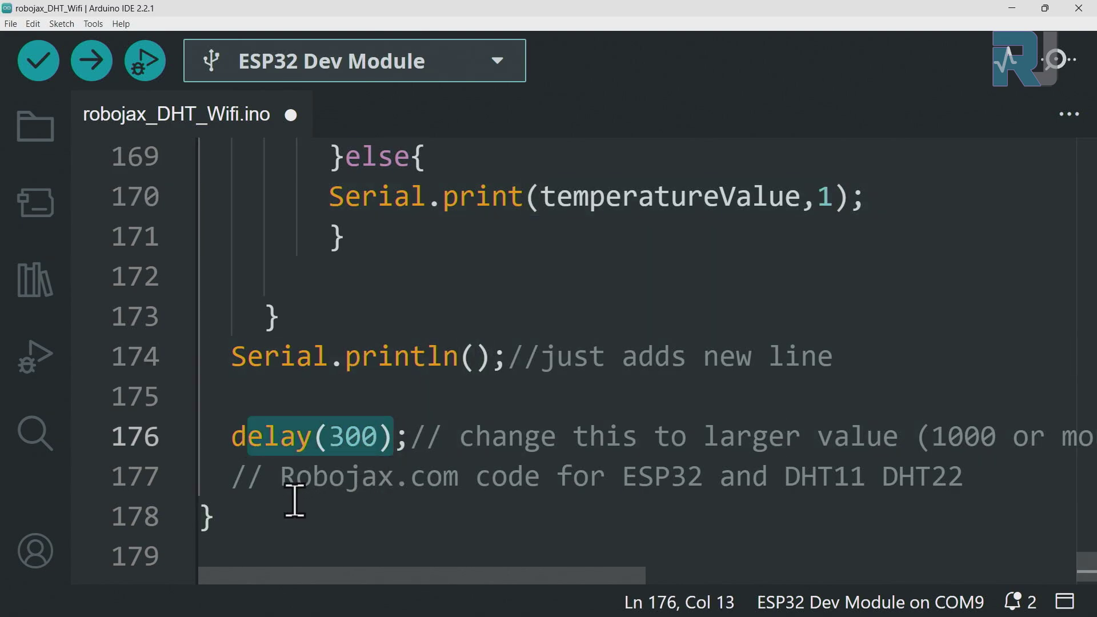
scroll(249, 506, down, 1)
scroll(283, 446, up, 2)
scroll(289, 439, up, 5)
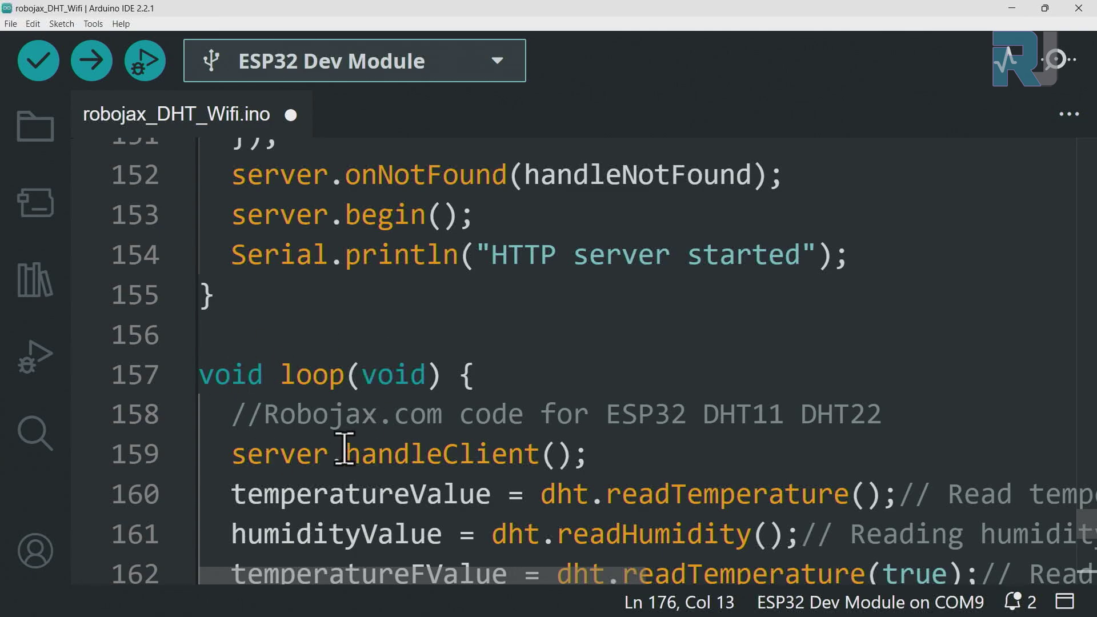
scroll(343, 449, up, 12)
scroll(345, 334, up, 4)
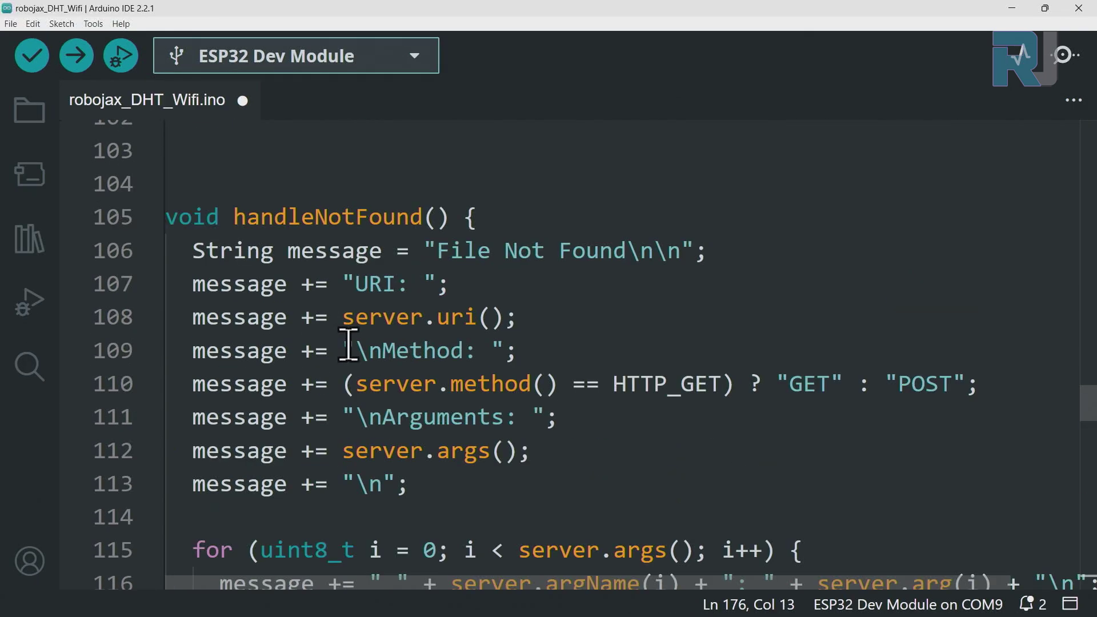
scroll(350, 347, up, 4)
scroll(351, 342, up, 1)
scroll(355, 326, up, 1)
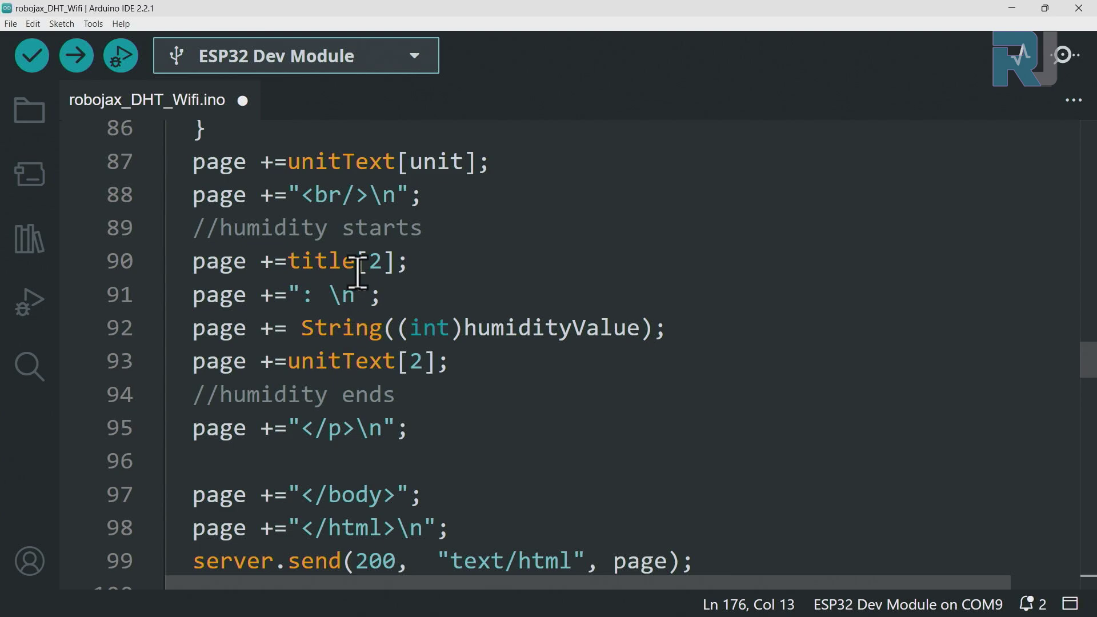
Review the humidity and Temperature HTML-building code, then start a new blank sketch.
drag(190, 227, 445, 395)
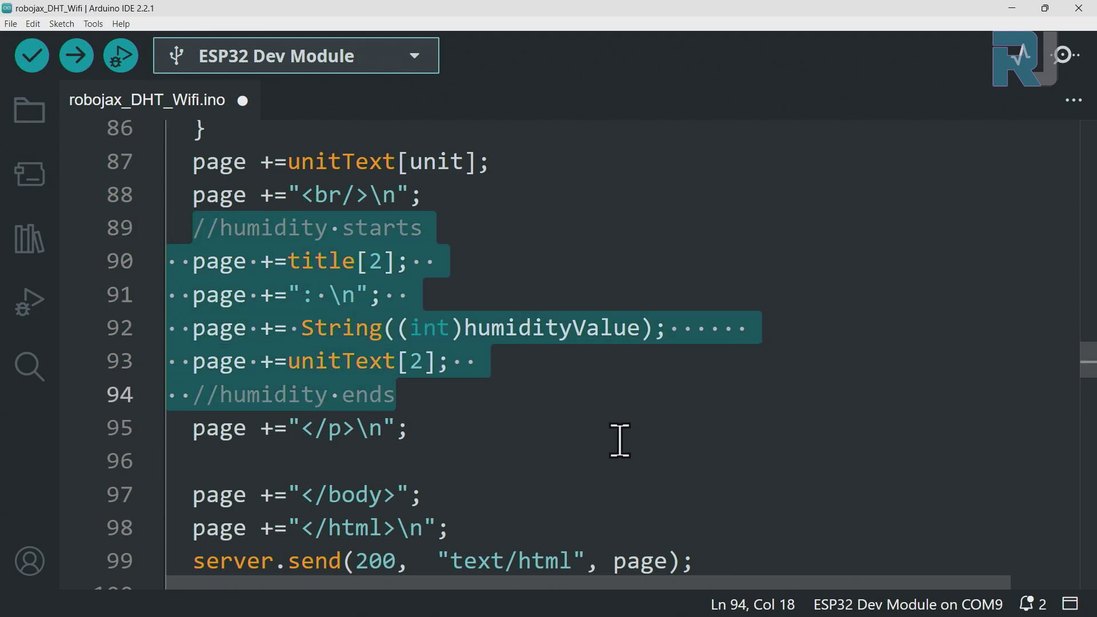
click(562, 397)
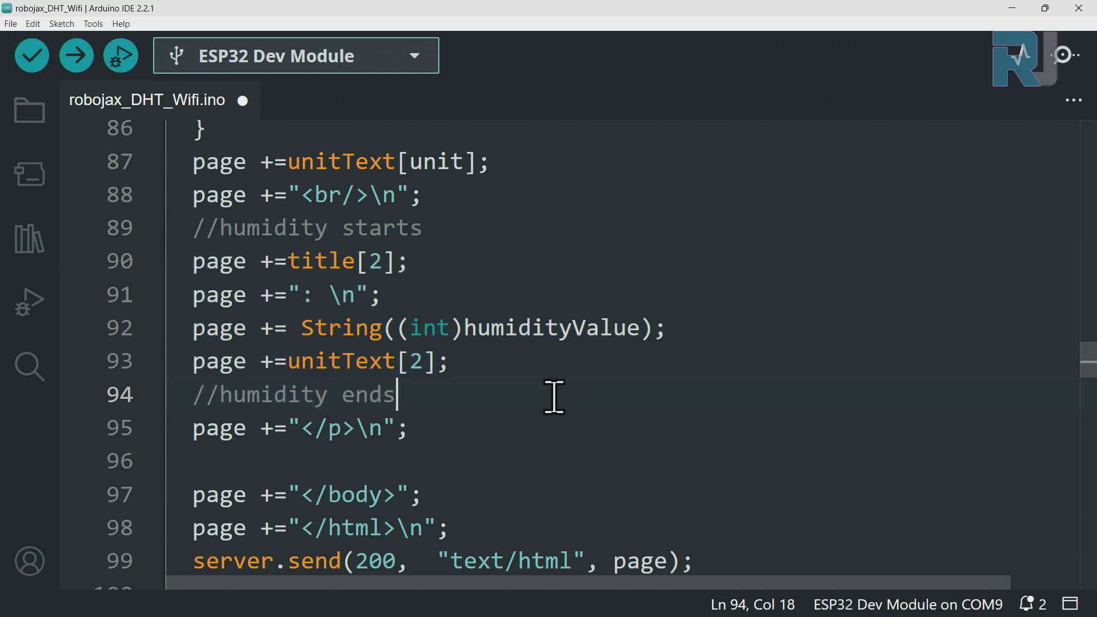
scroll(553, 395, up, 1)
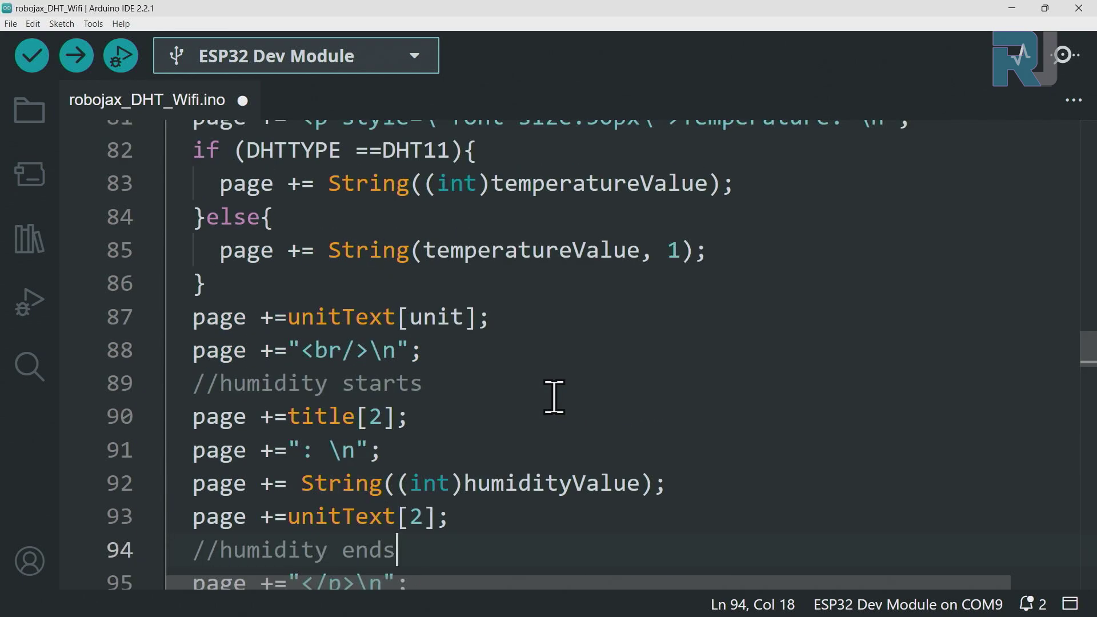
scroll(553, 395, up, 1)
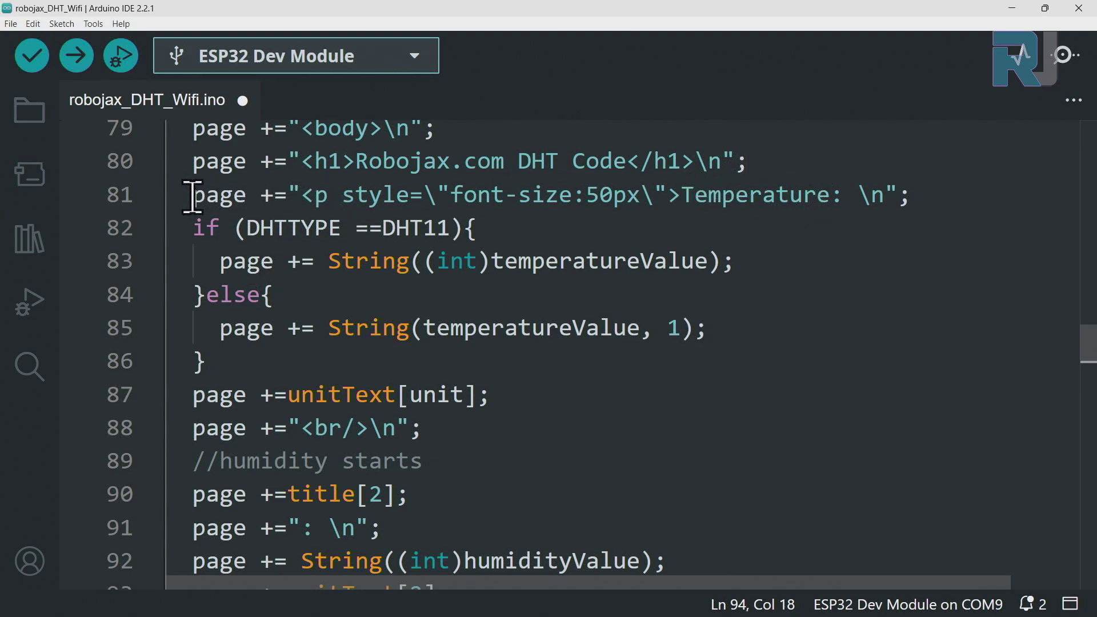
drag(683, 194, 854, 195)
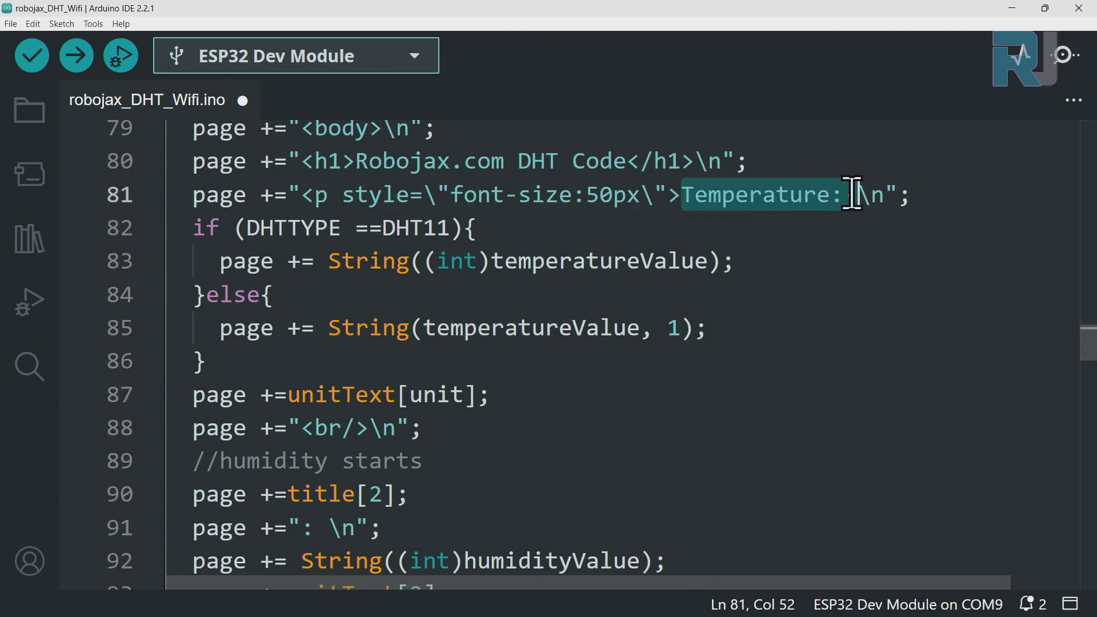
drag(194, 227, 424, 428)
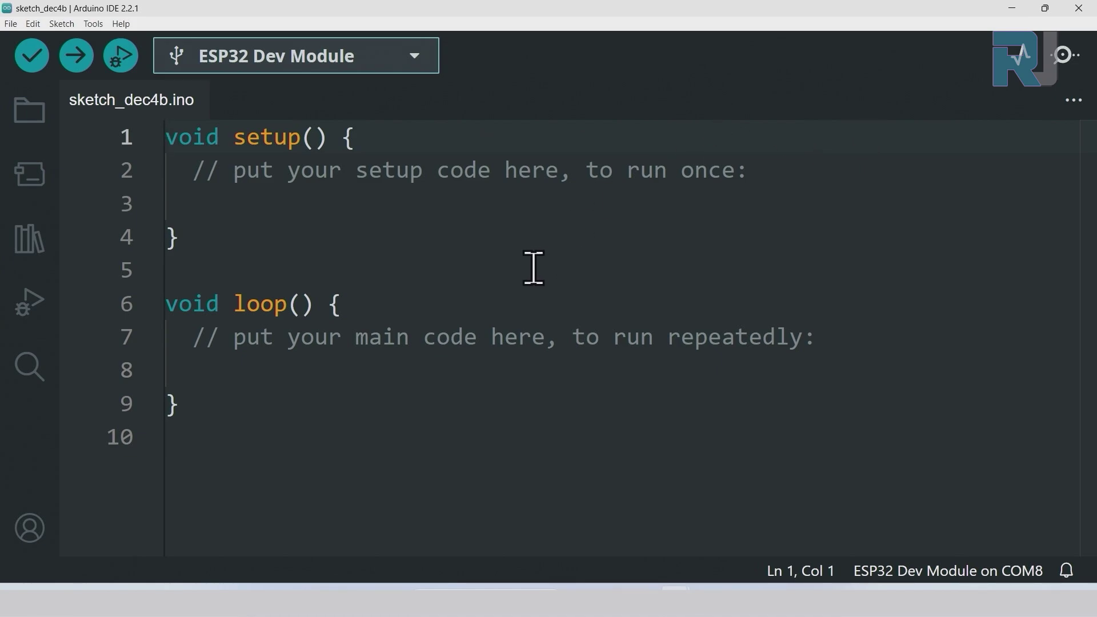
click(416, 56)
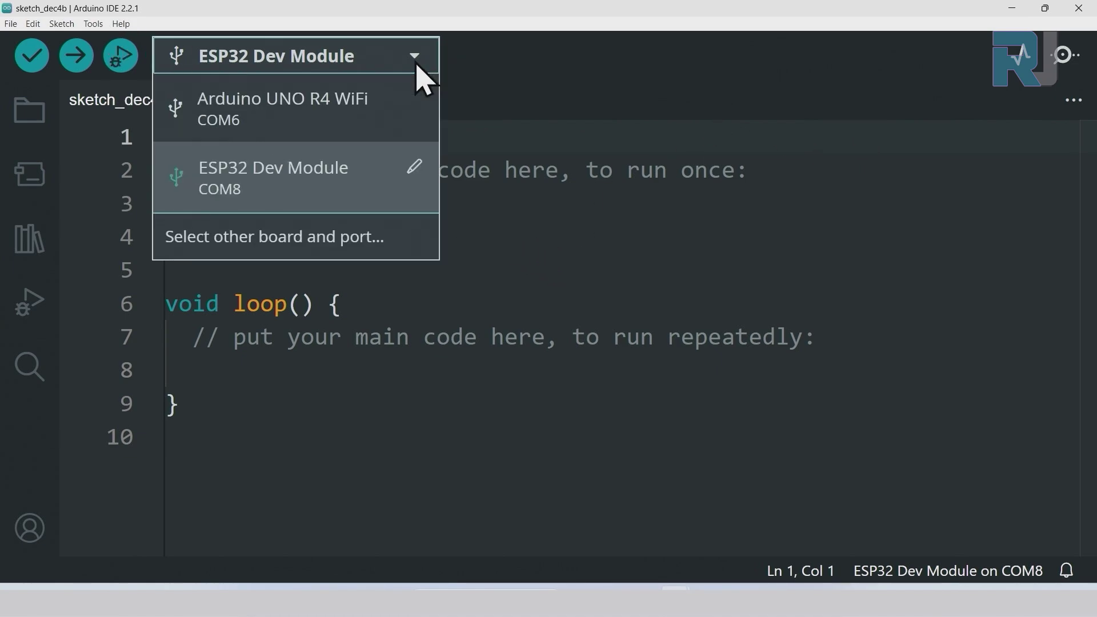
Choose ESP32 Dev Module on COM8 as the board and reopen the connected boards list.
click(253, 249)
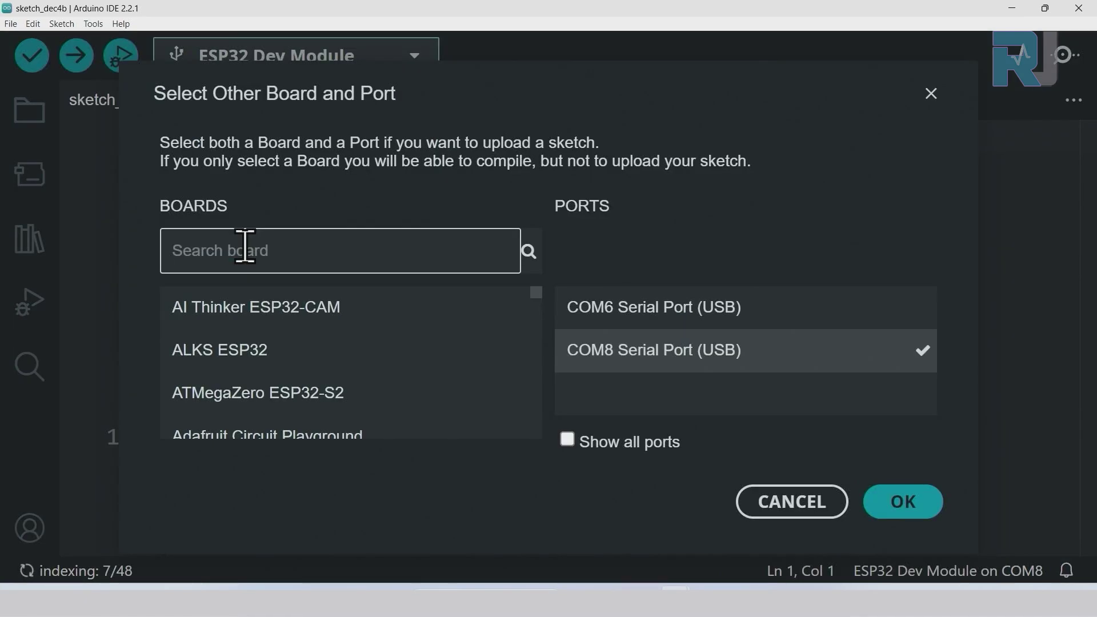
text(esp)
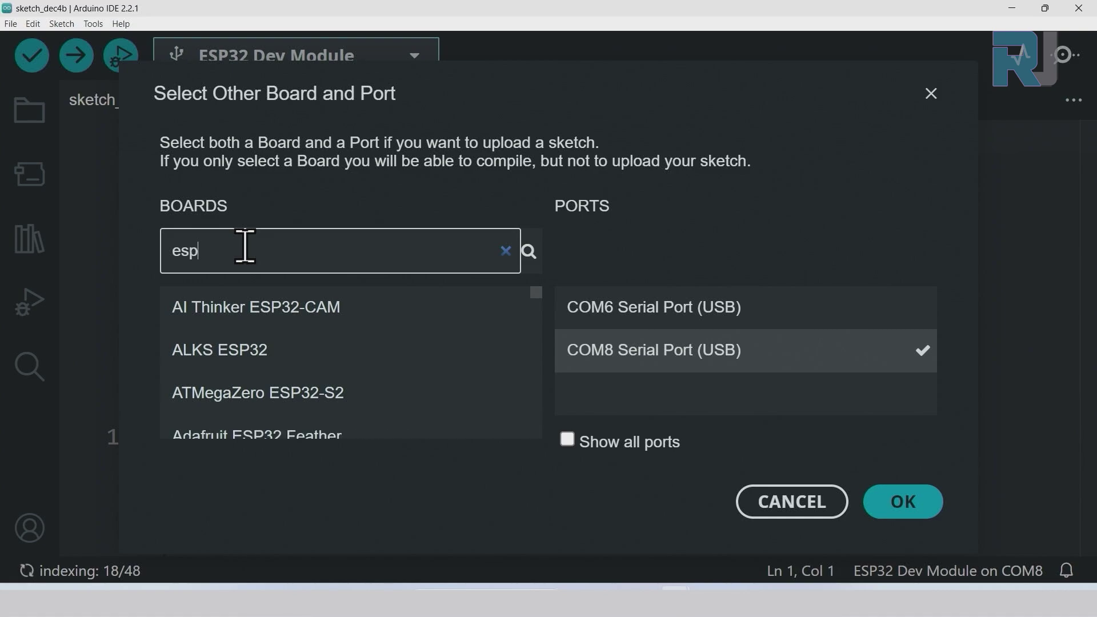
text(32 dev)
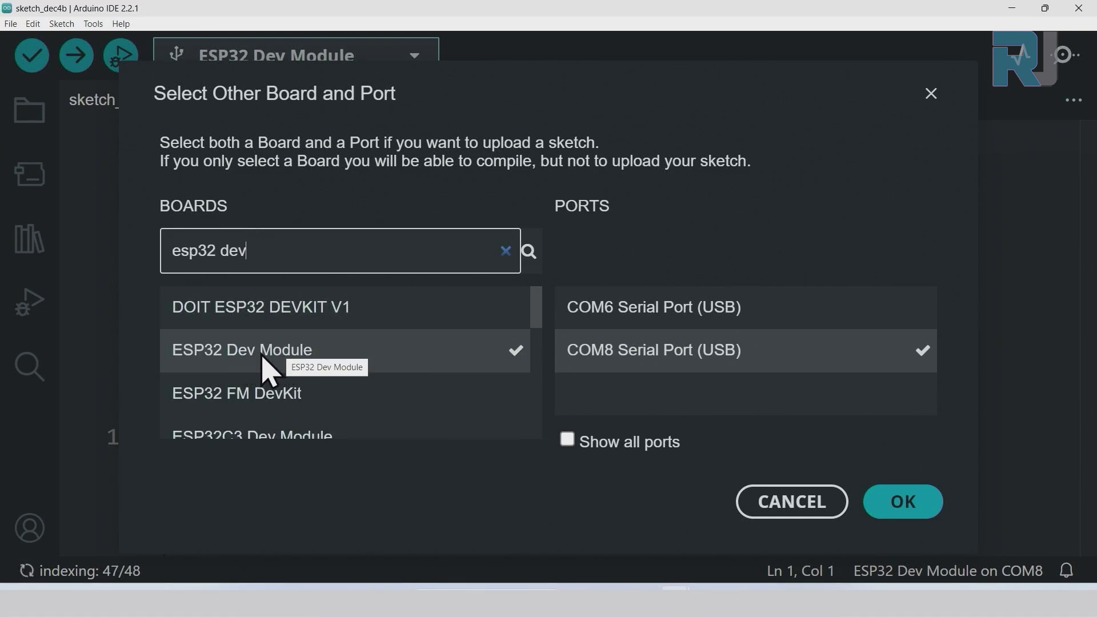
click(903, 502)
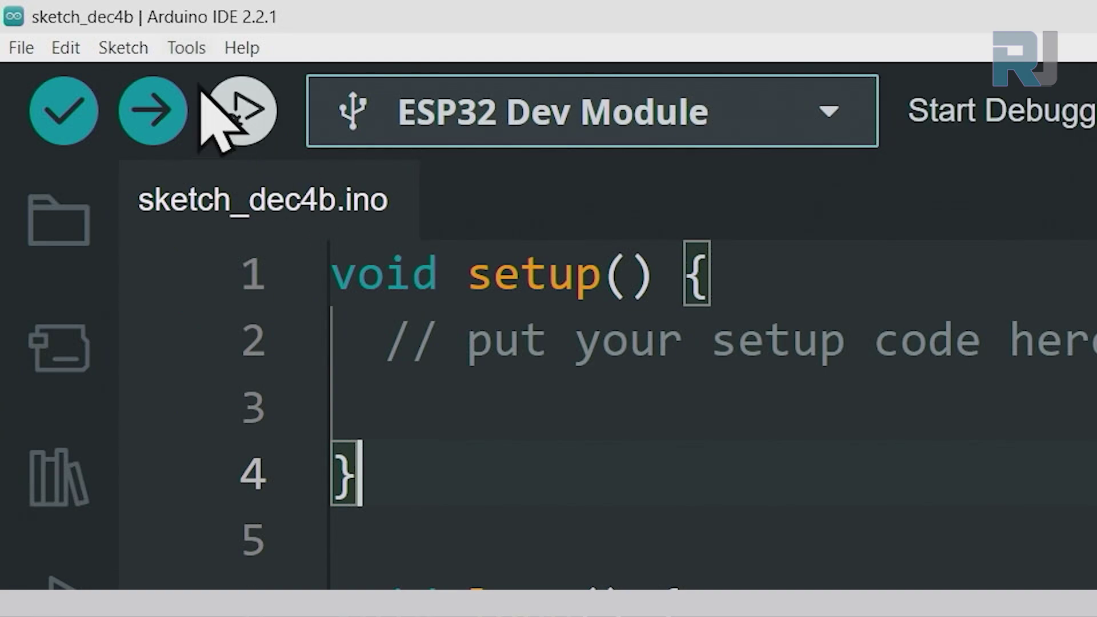
click(185, 48)
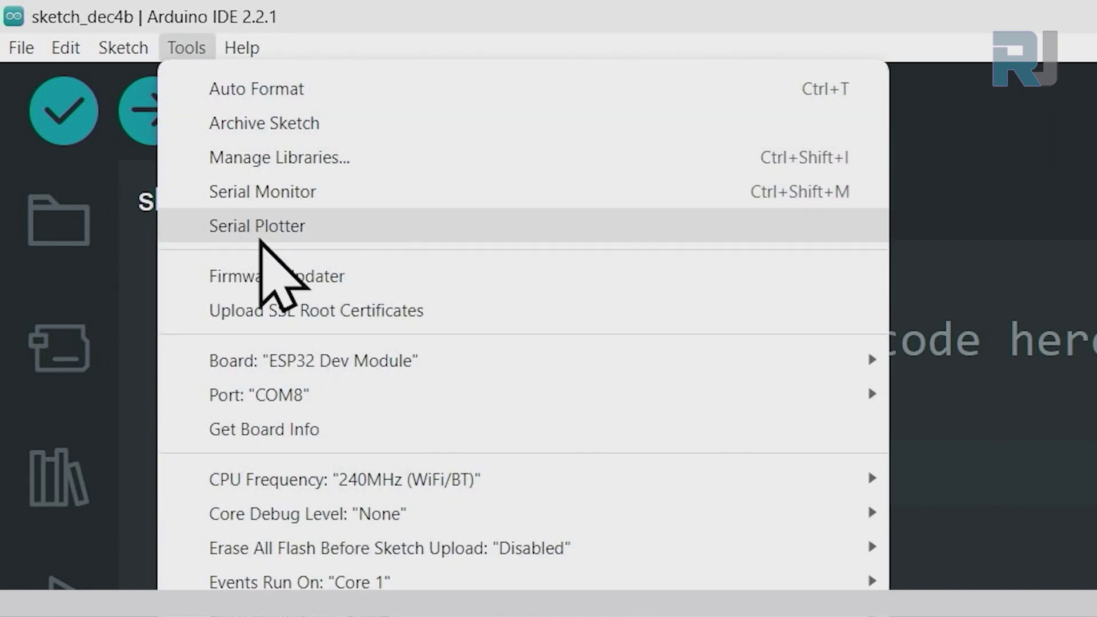
mouse_move(112, 359)
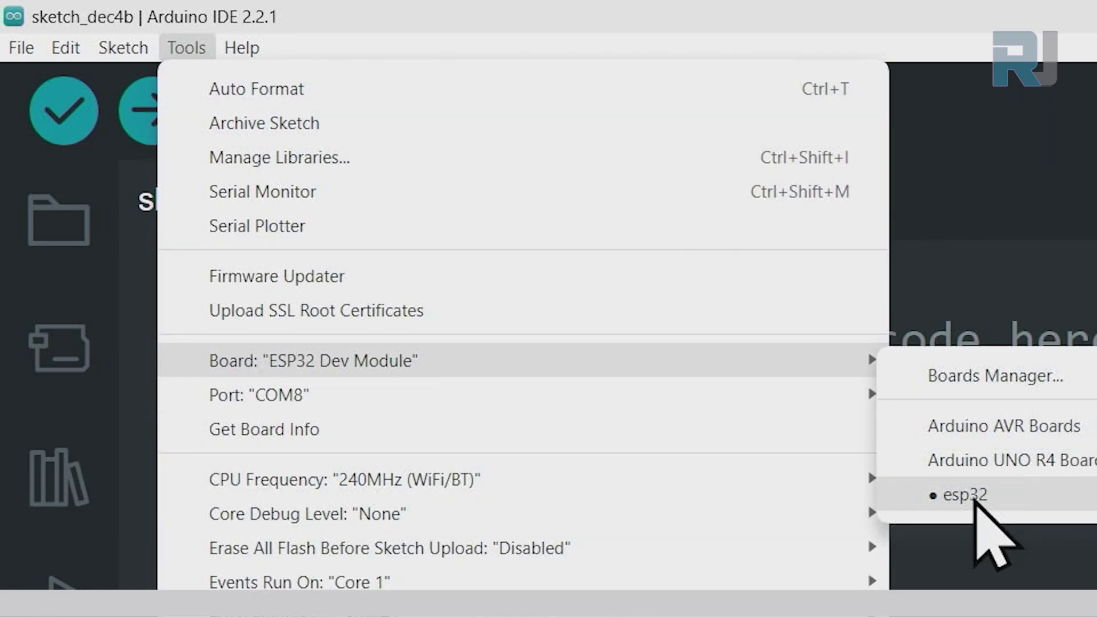
mouse_move(298, 494)
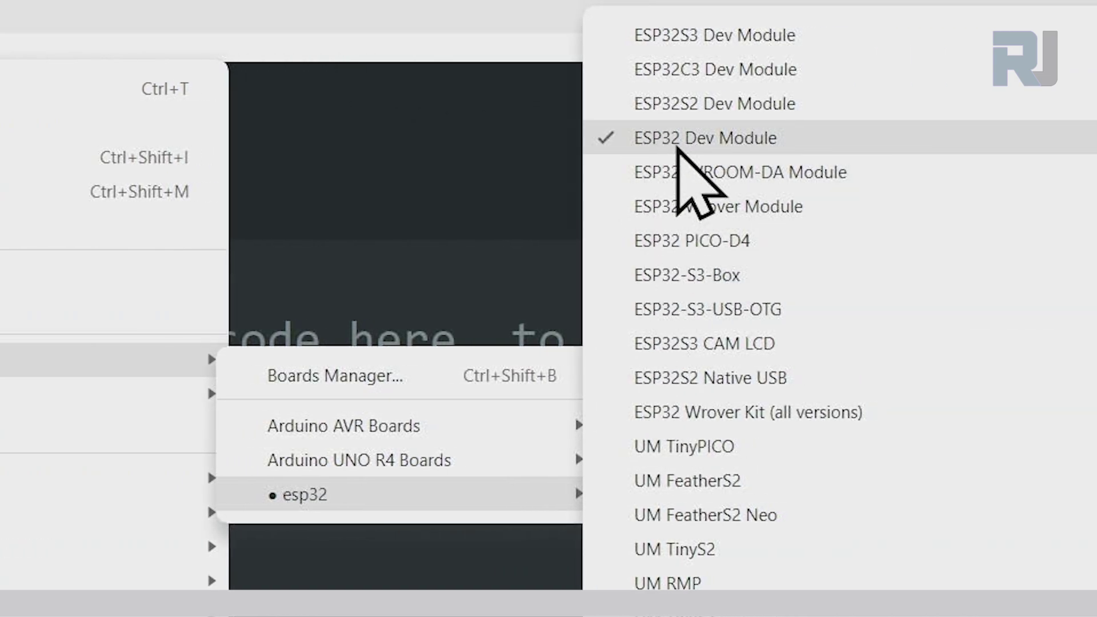
click(678, 150)
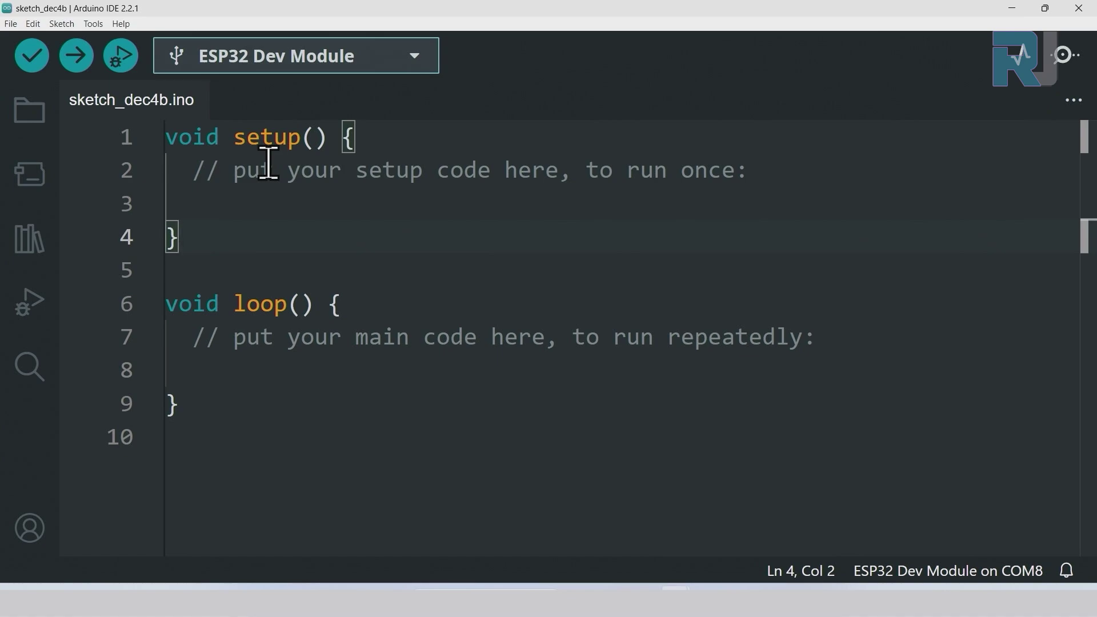
click(416, 59)
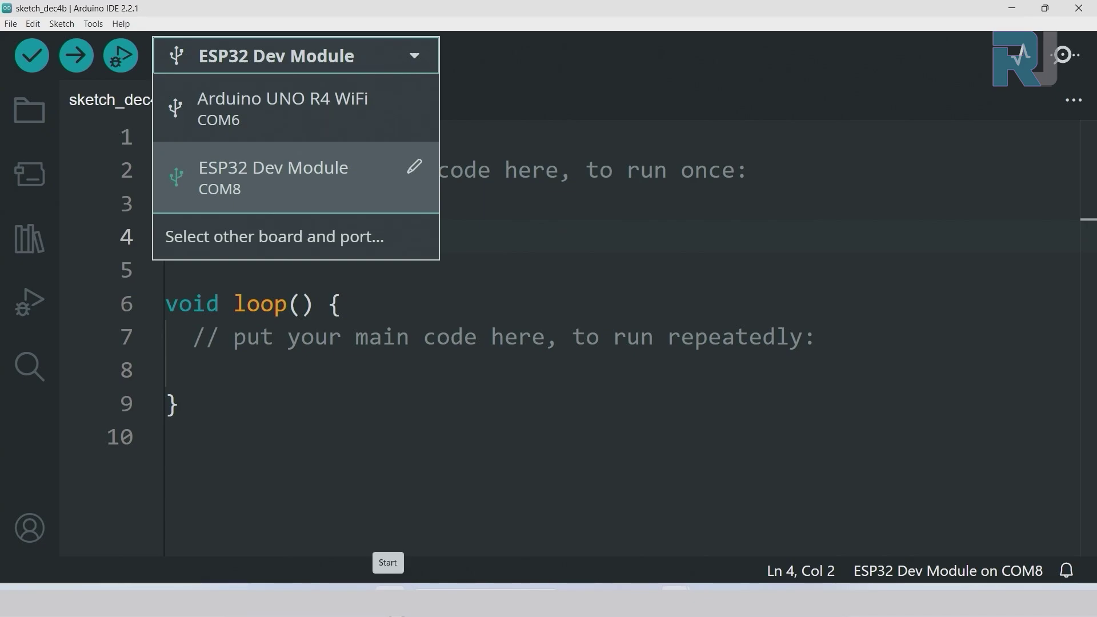
Open Device Manager's Ports list and identify the ESP32 as USB-SERIAL CH340 on COM8.
right_click(388, 605)
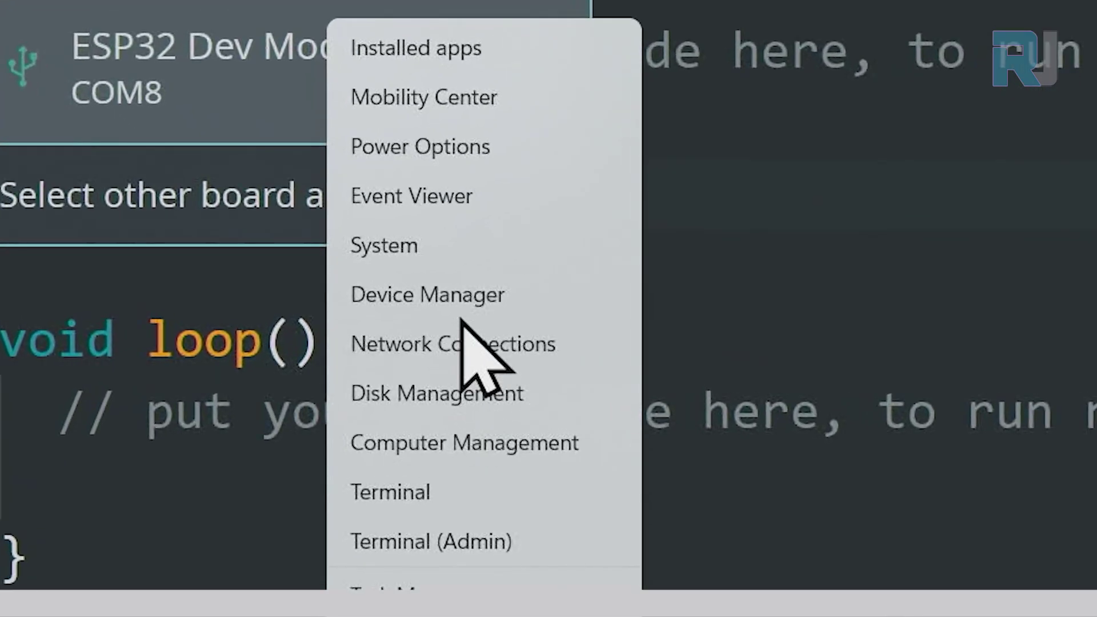
click(462, 308)
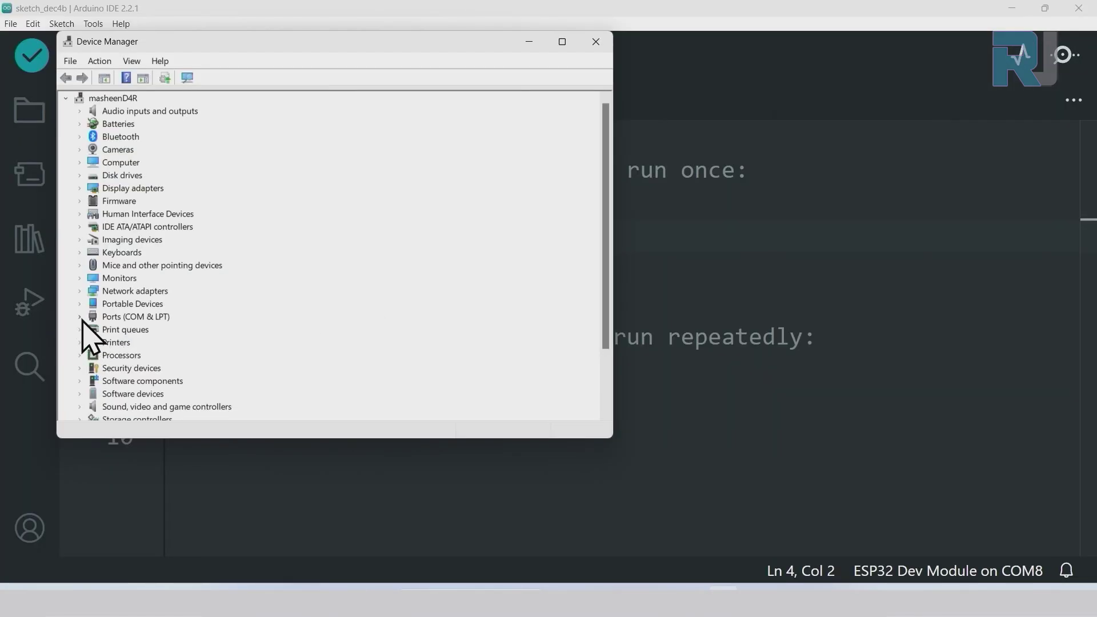
click(81, 316)
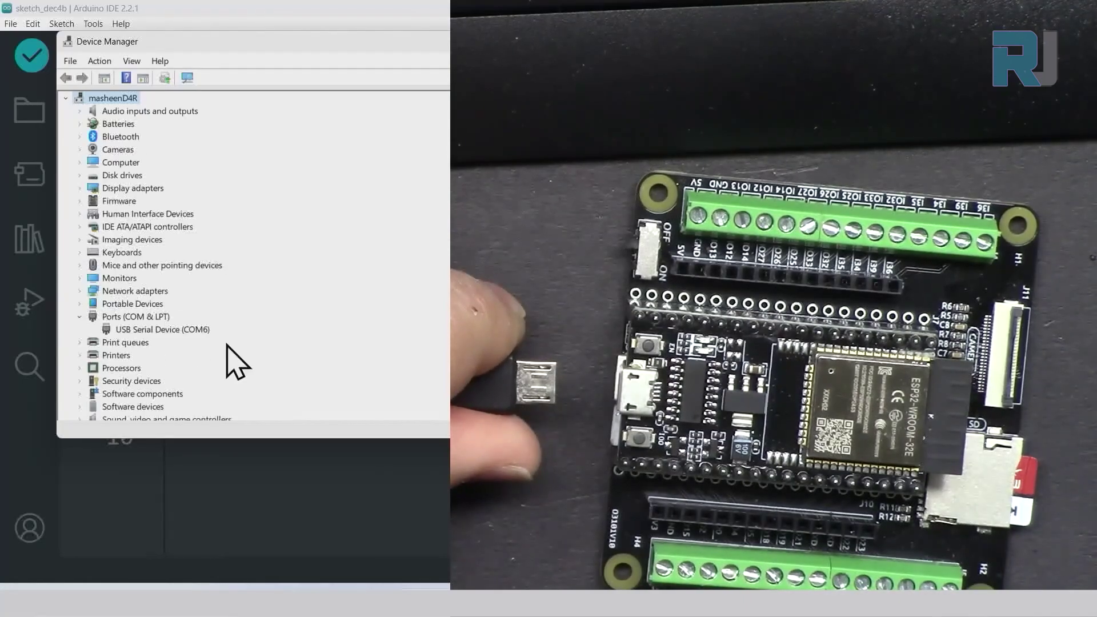
click(203, 331)
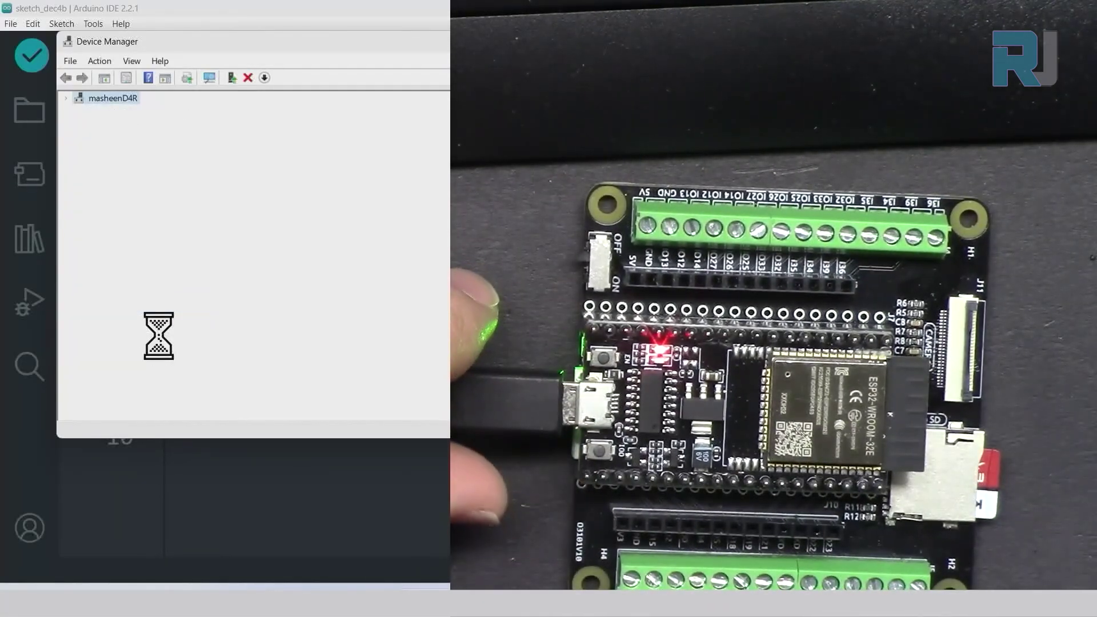
click(164, 342)
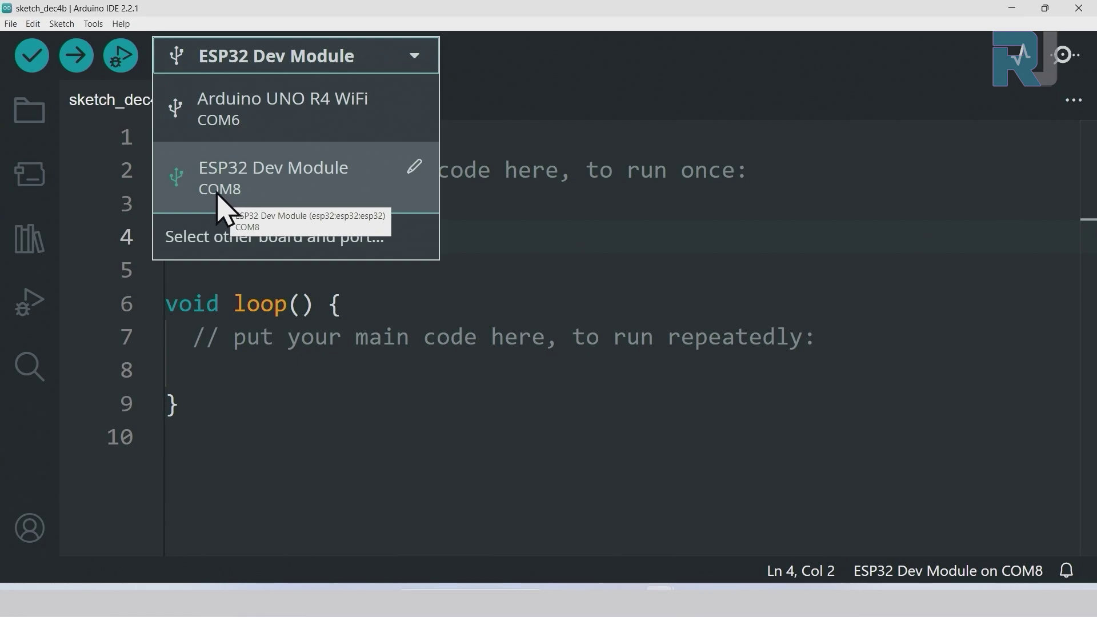
click(208, 191)
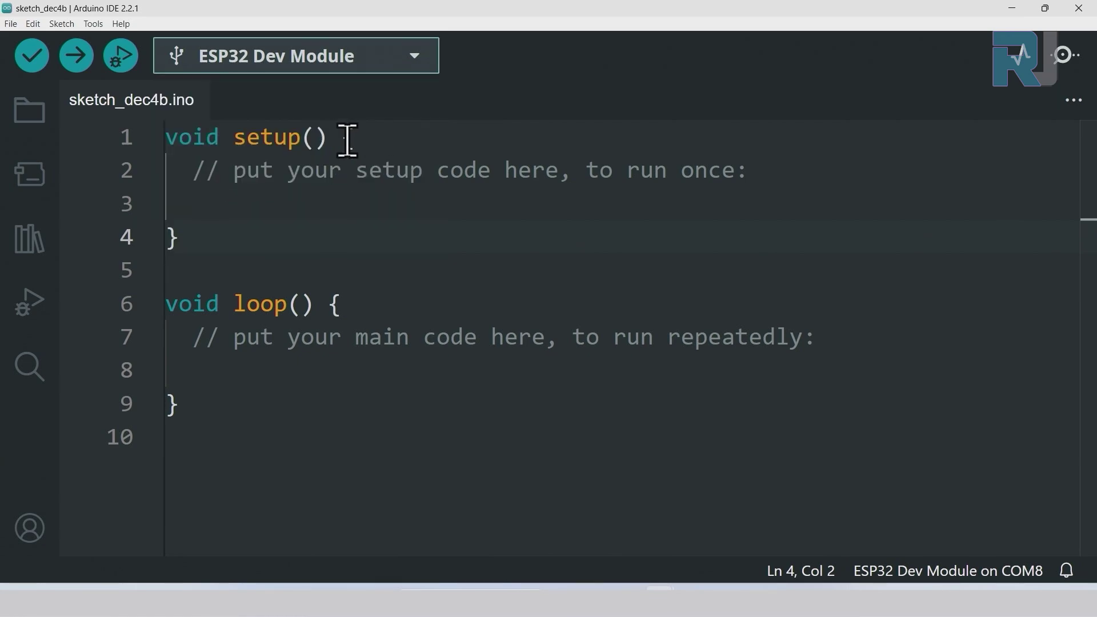
Choose COM8 as the ESP32 Dev Module's upload port from the Tools port list.
click(93, 23)
mouse_move(257, 197)
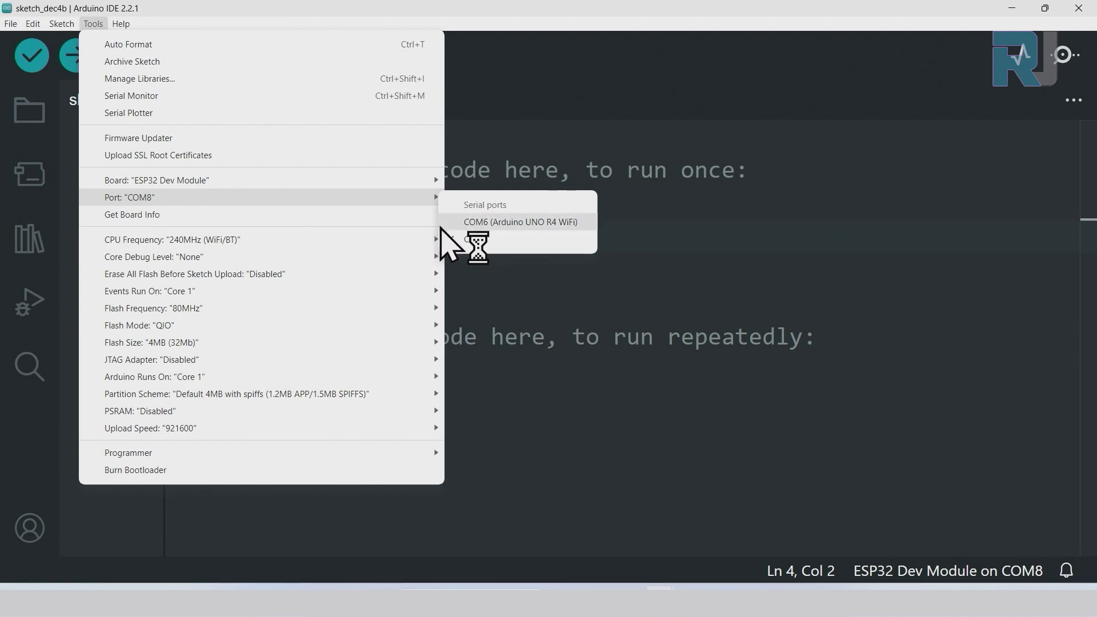
click(476, 239)
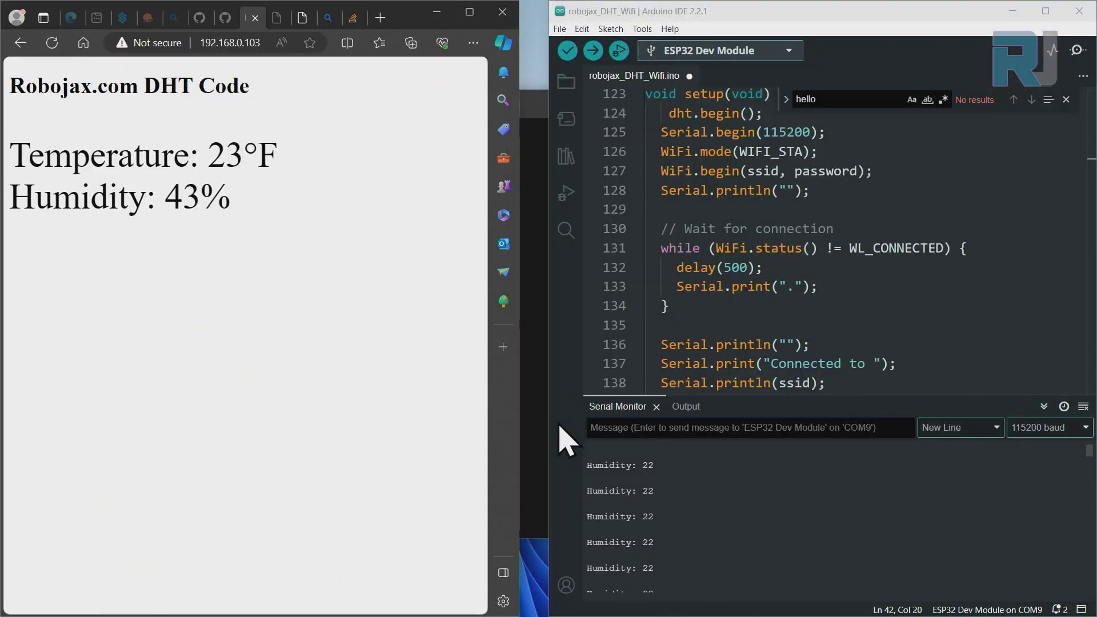
click(469, 11)
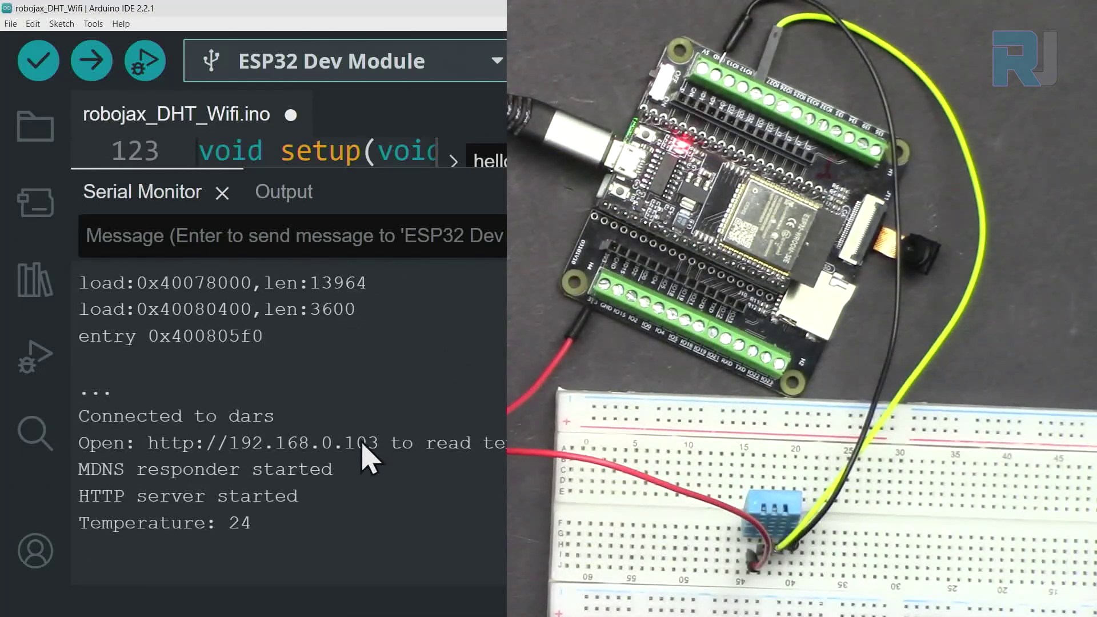
drag(149, 446, 378, 446)
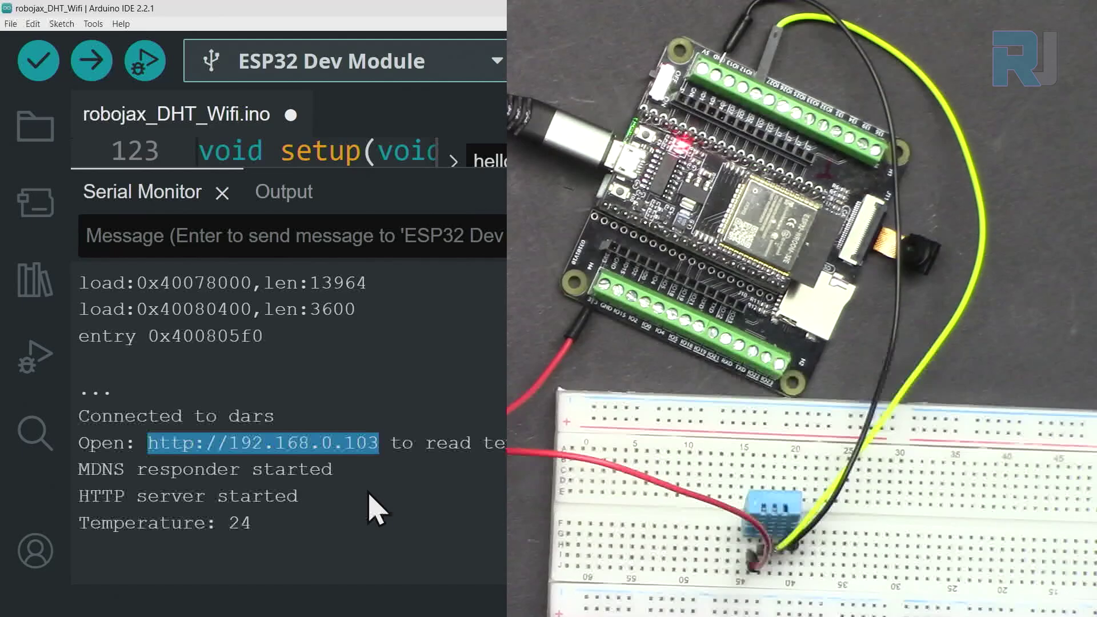
click(335, 470)
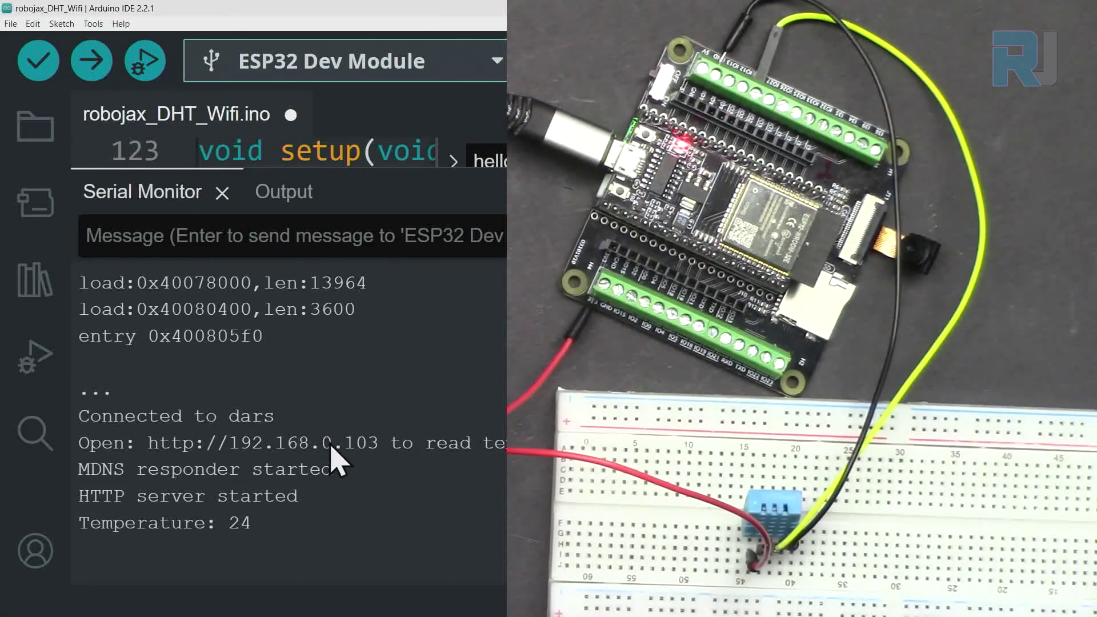
mouse_move(384, 446)
mouse_down()
mouse_move(188, 463)
mouse_move(150, 446)
mouse_up()
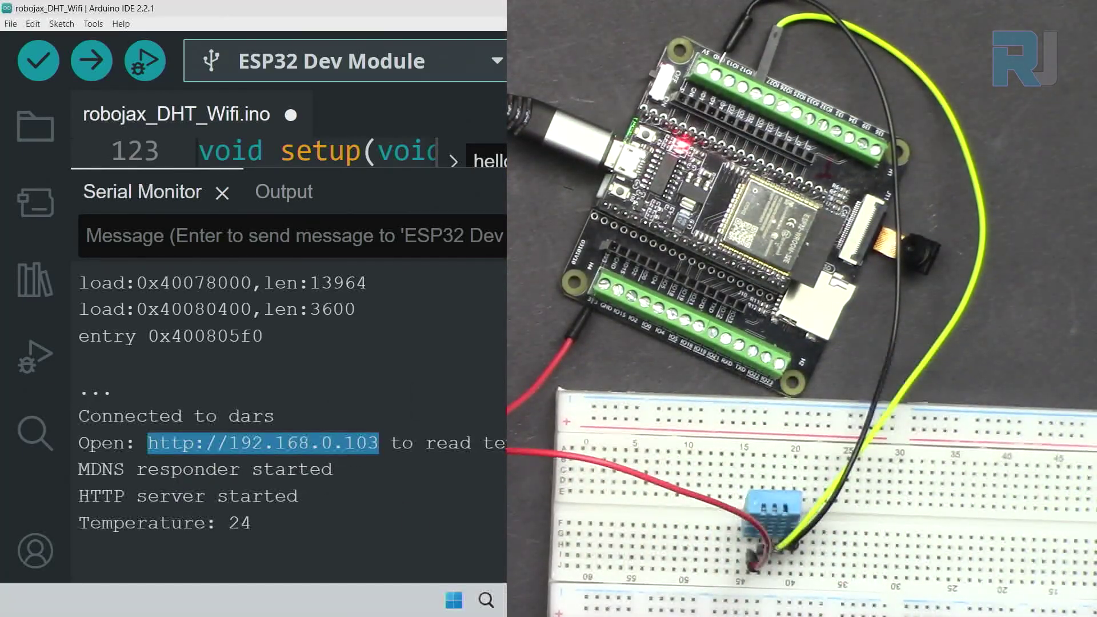
key(alt+Tab)
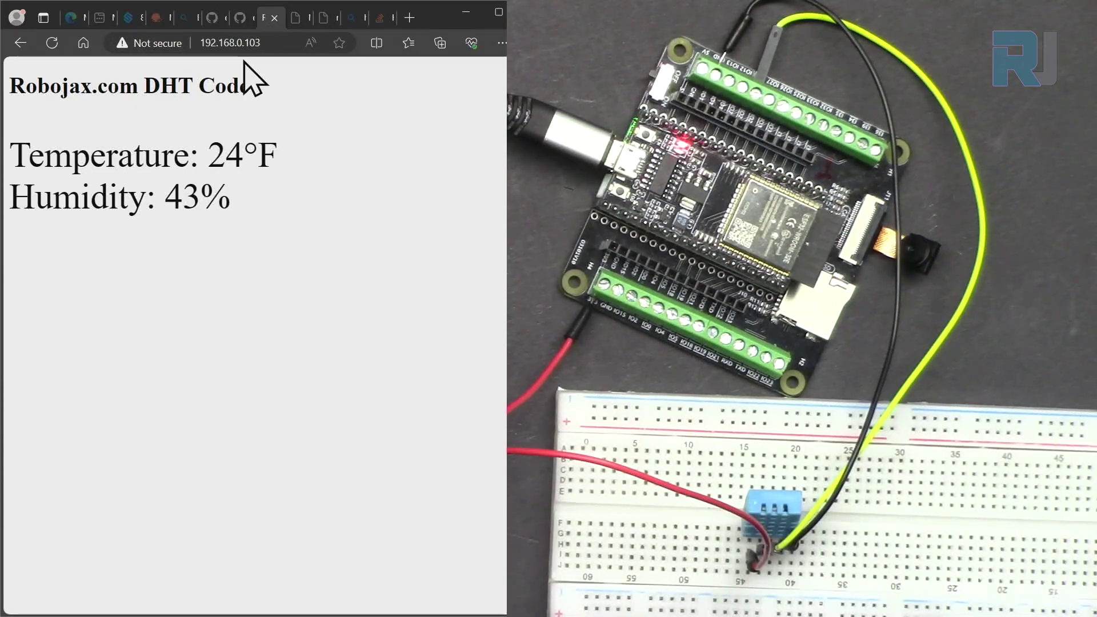
Refresh the 192.168.0.103 page in Edge (24°F, 43% humidity), then return to the IDE.
key(F5)
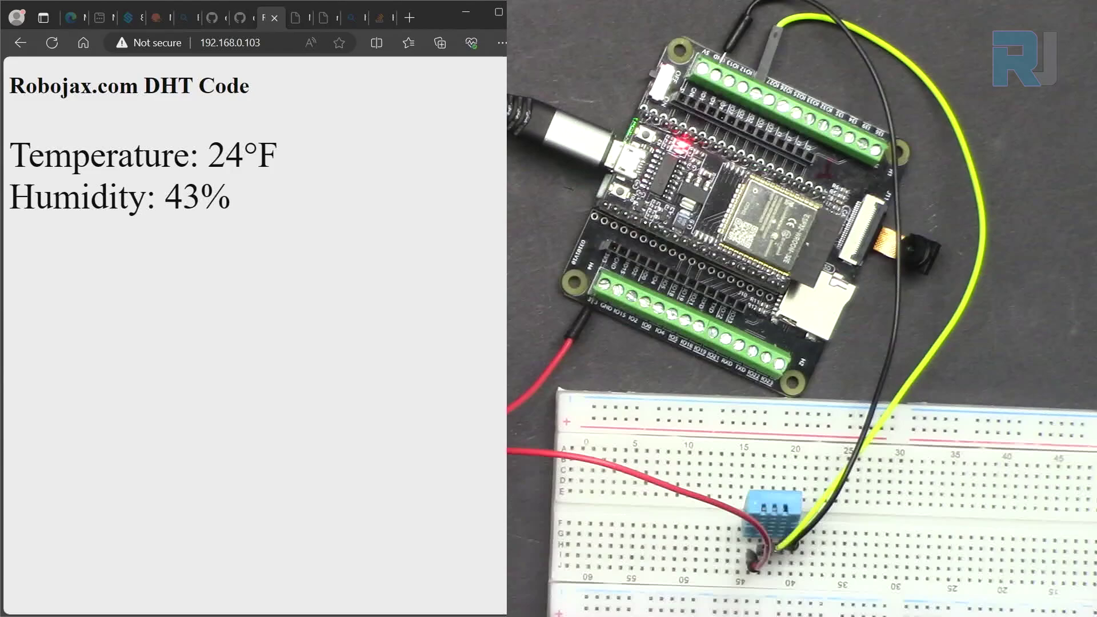
key(alt+Tab)
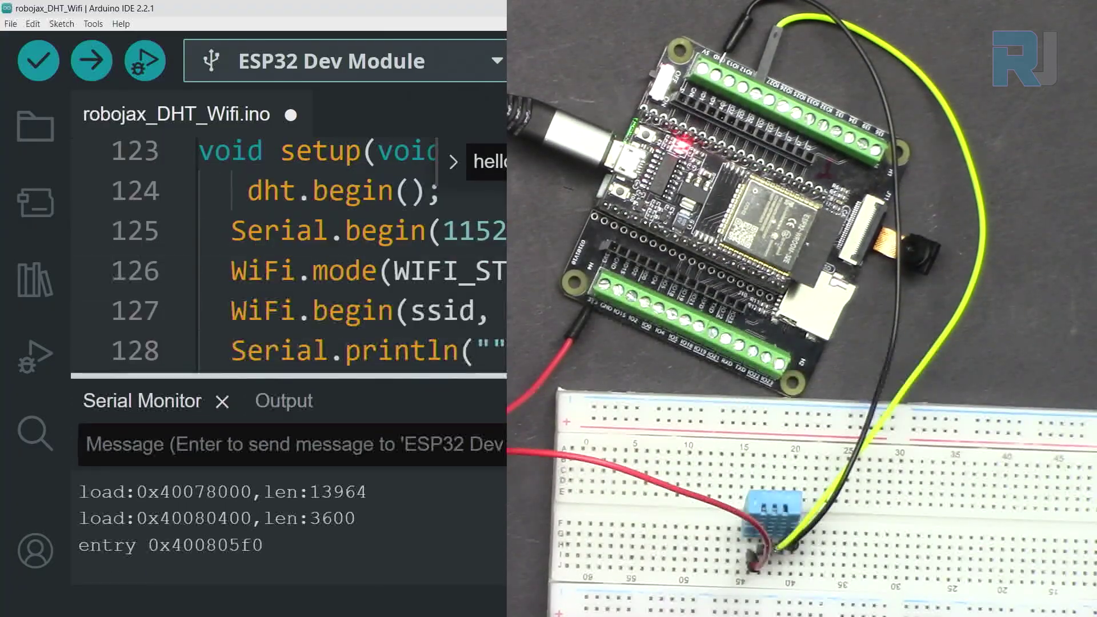
scroll(343, 249, up, 3)
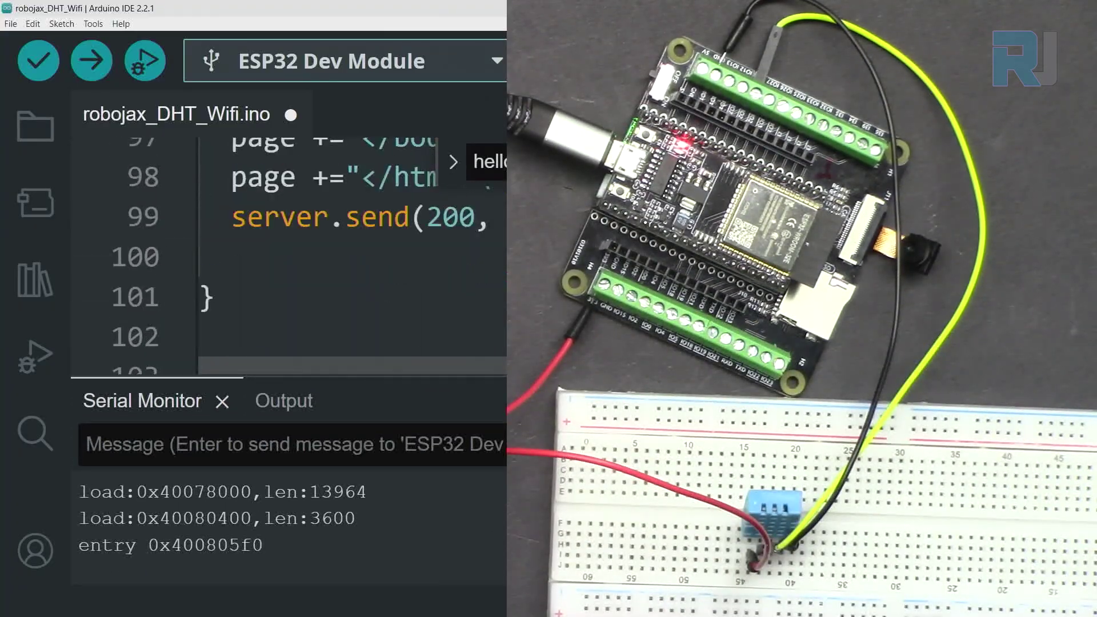
scroll(343, 249, up, 2)
scroll(342, 248, up, 4)
scroll(342, 249, up, 4)
scroll(343, 249, up, 5)
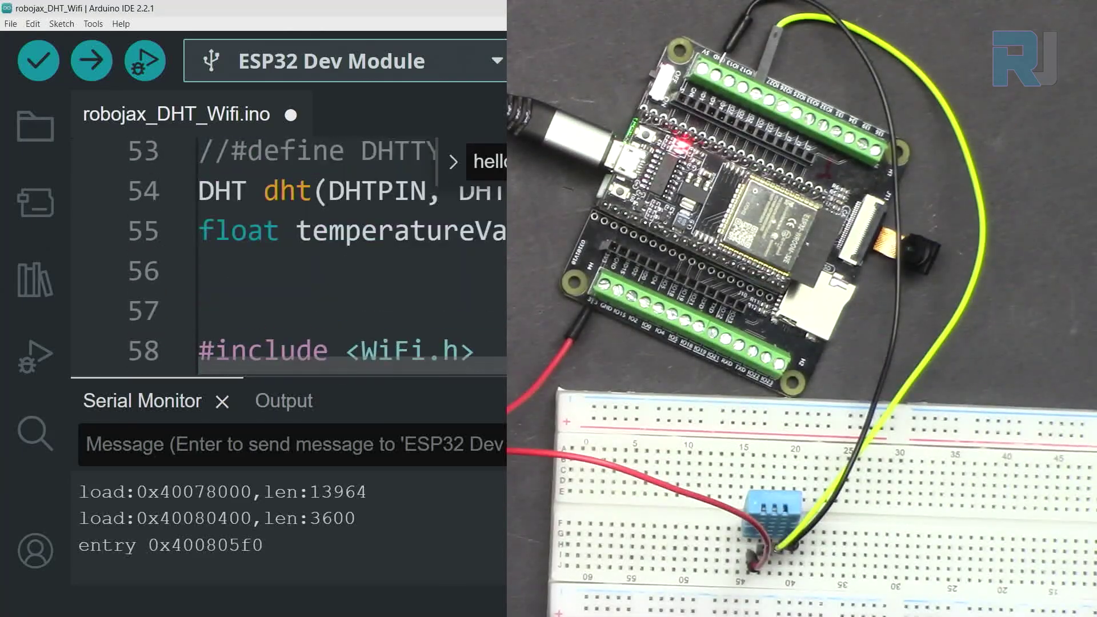
scroll(343, 249, up, 2)
scroll(343, 249, up, 2)
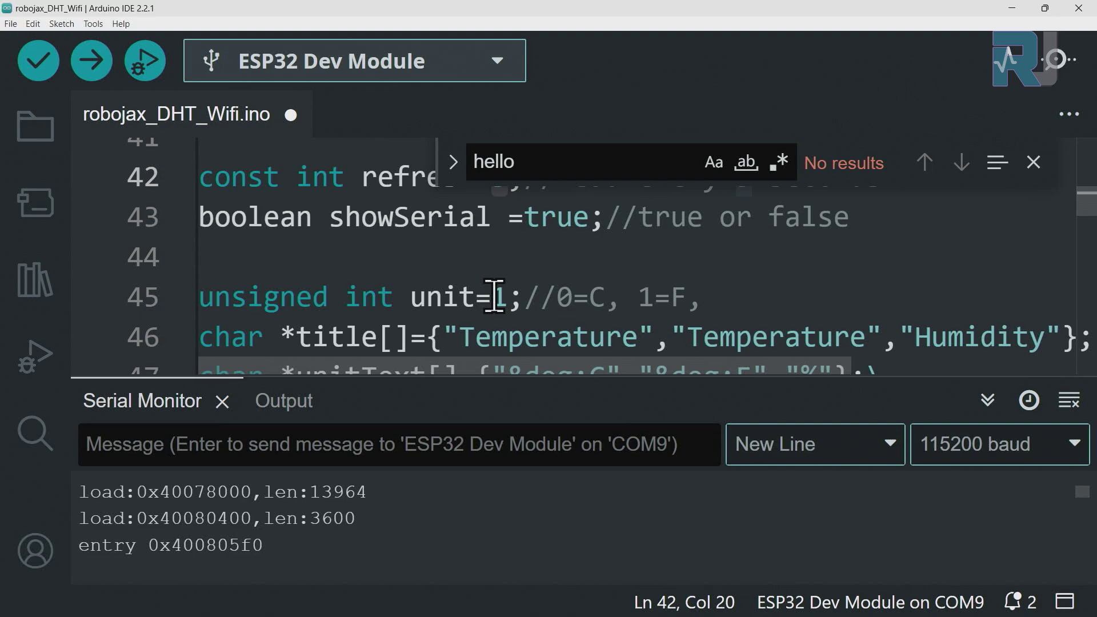
Change unit=1 to 0 on line 45 for Celsius and upload the sketch to the ESP32.
double_click(498, 295)
key(ctrl+u)
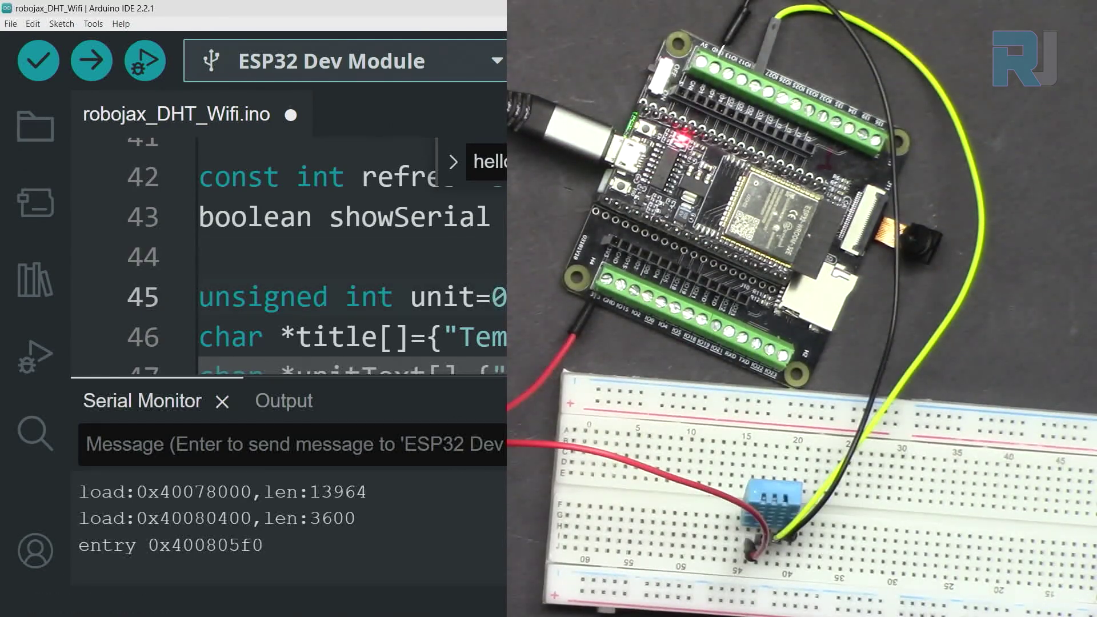
click(92, 60)
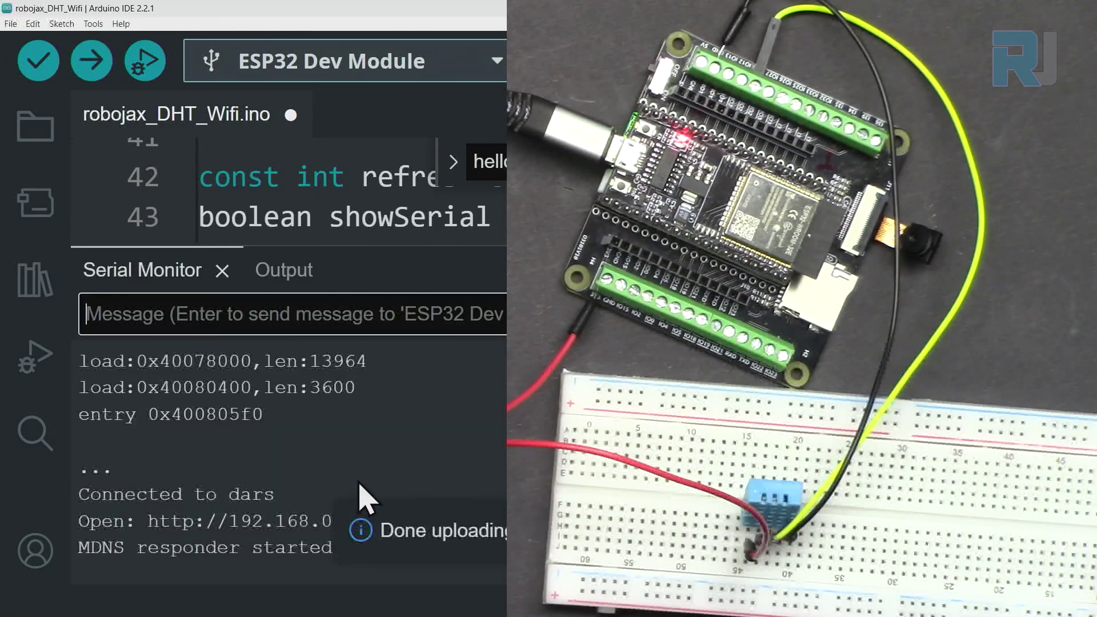
drag(370, 450, 212, 450)
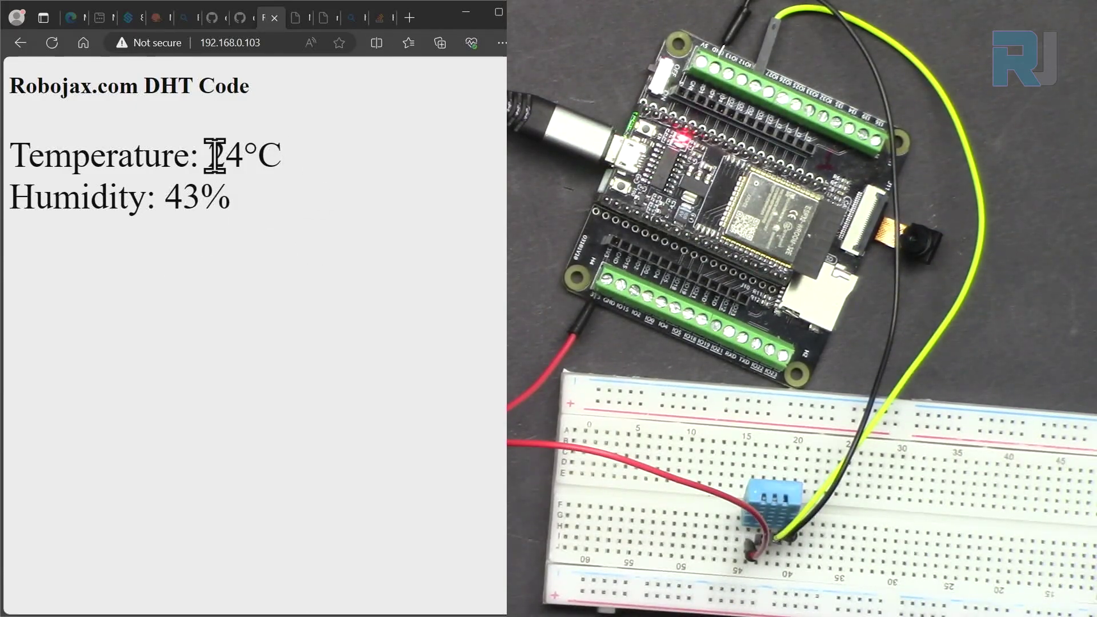
Check the 24°C reading on the Edge DHT page and reload it.
drag(208, 155, 281, 155)
click(383, 176)
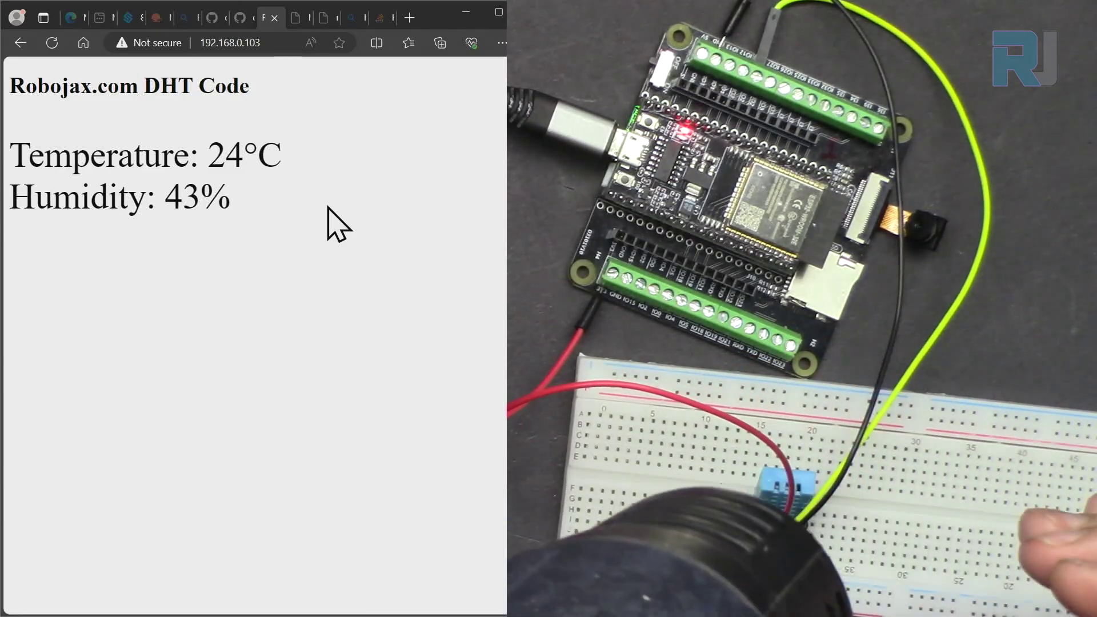
key(F5)
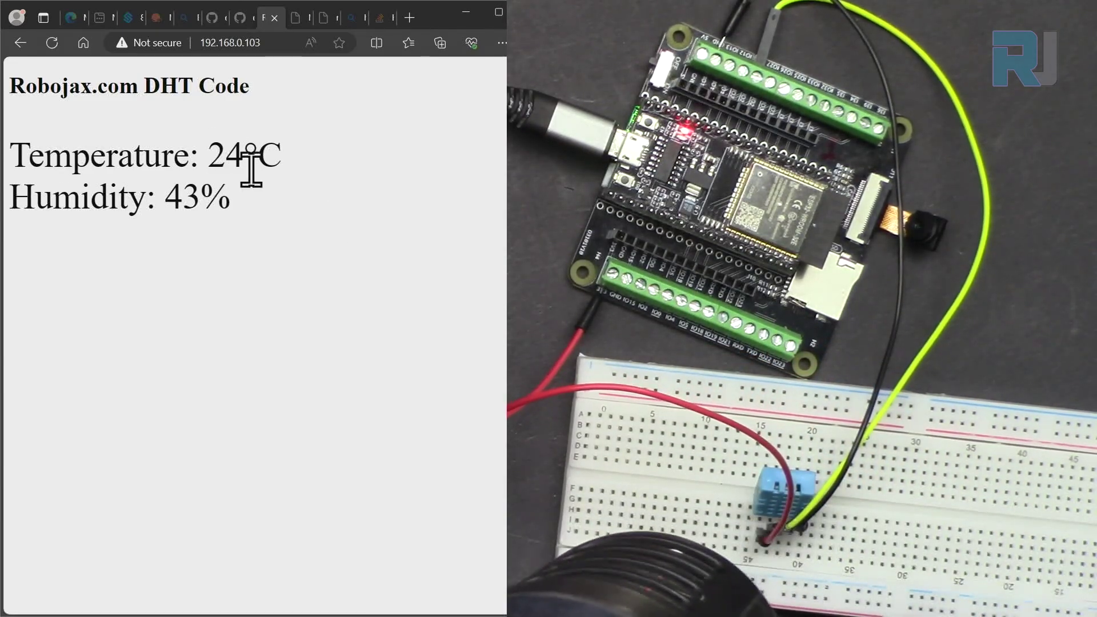